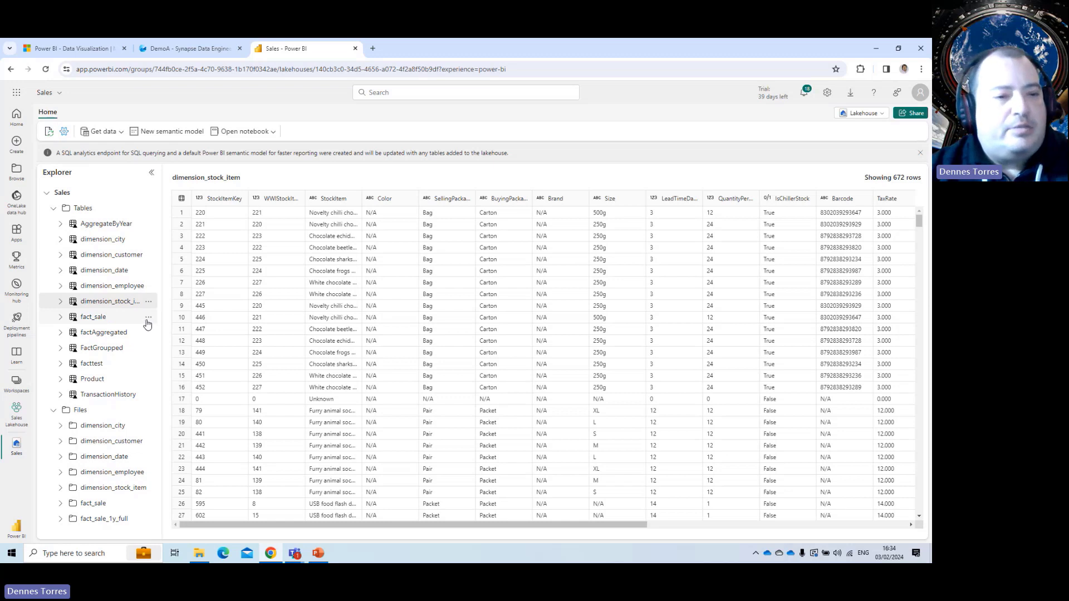
Step: Open the file view of the fact_sale table in the Sales lakehouse and enter its Year=2000 folder
click(148, 318)
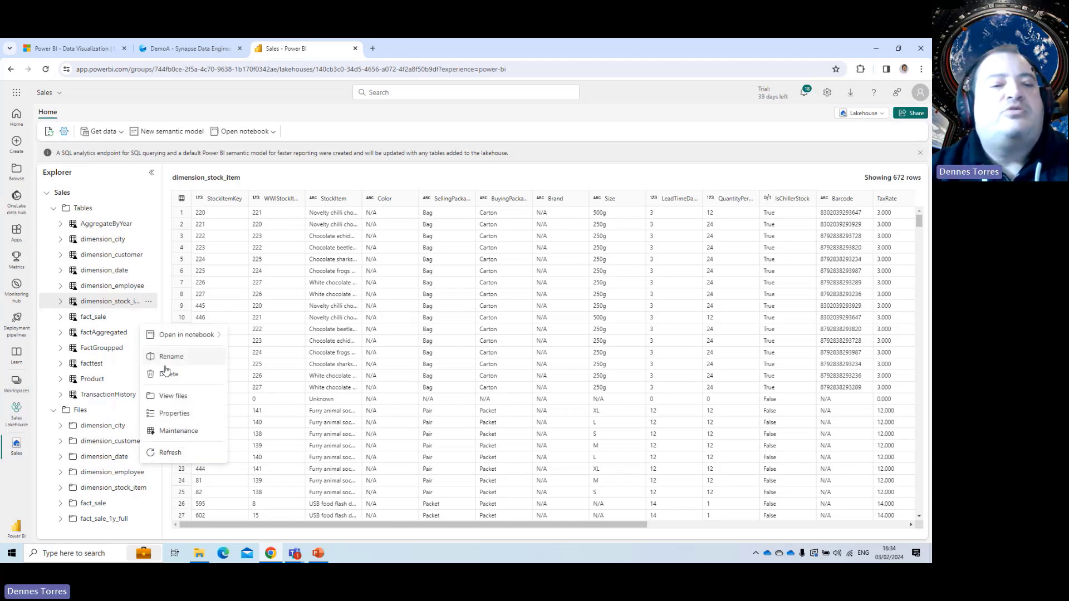
click(178, 398)
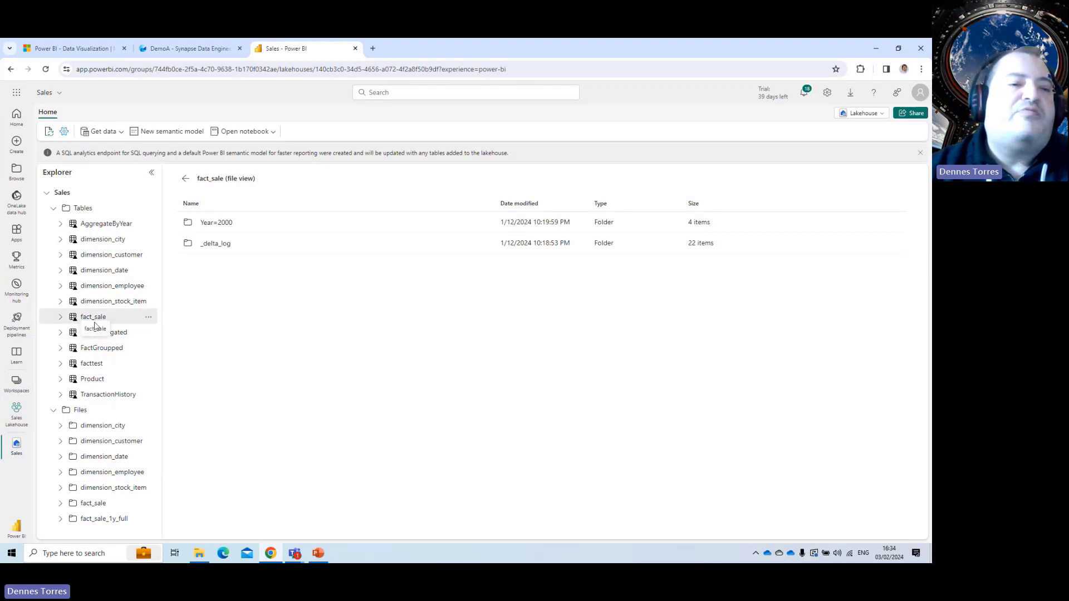
click(220, 224)
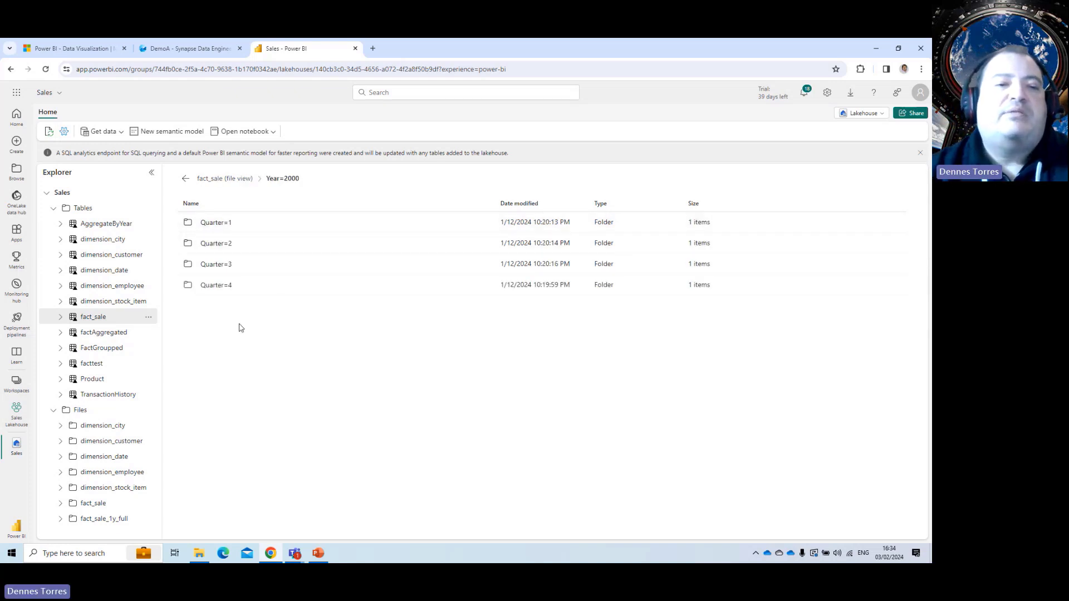
Step: Examine the Parquet files inside each quarter folder, Quarter=1 to Quarter=4, of Year=2000
click(222, 223)
click(287, 181)
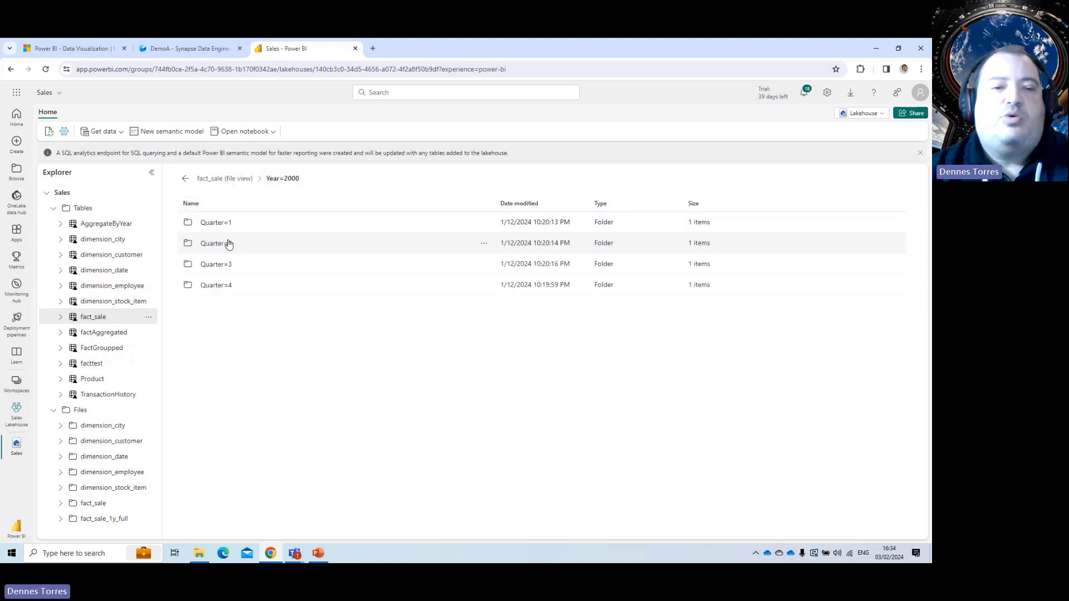
click(226, 243)
click(281, 183)
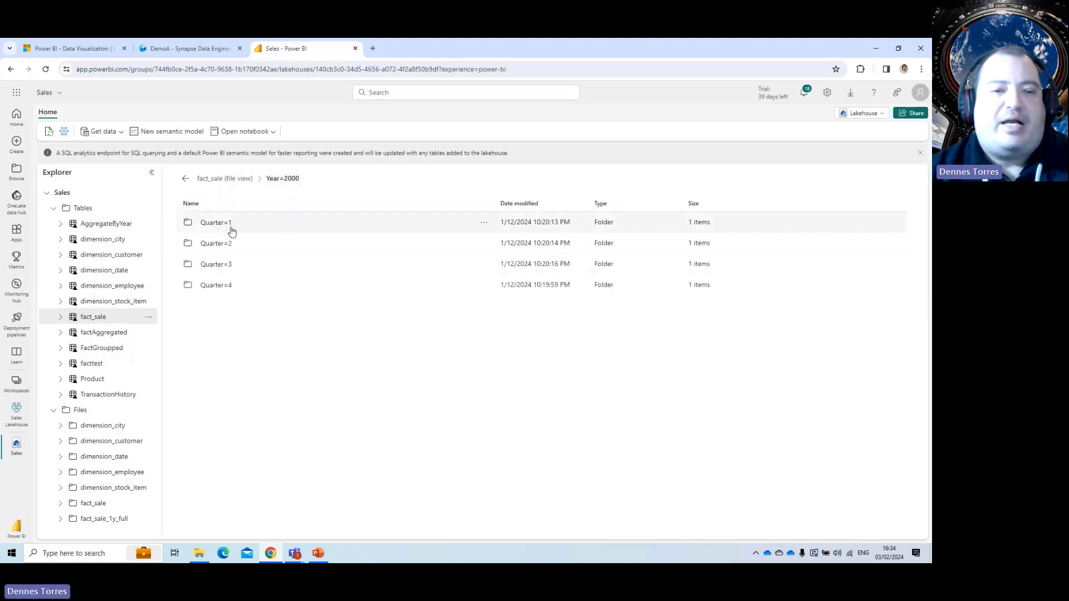
click(212, 265)
click(271, 184)
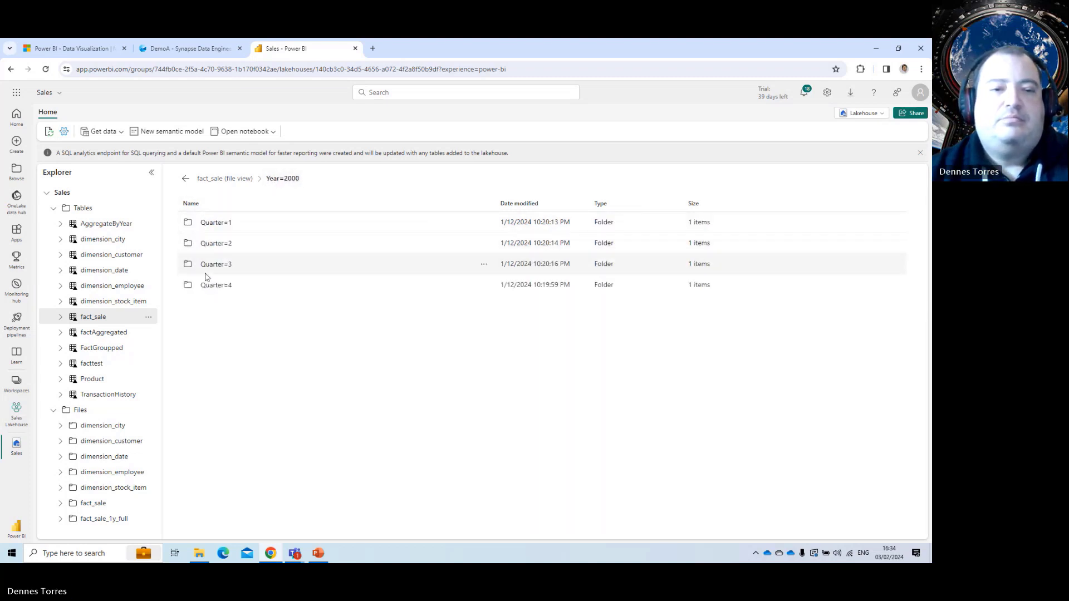
click(210, 285)
click(278, 180)
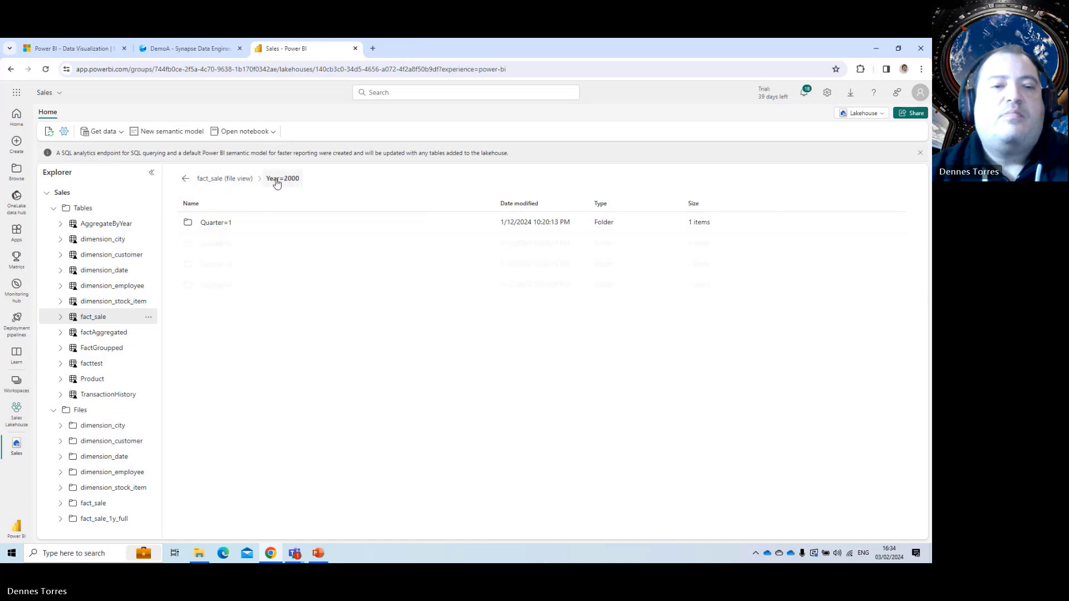
click(216, 242)
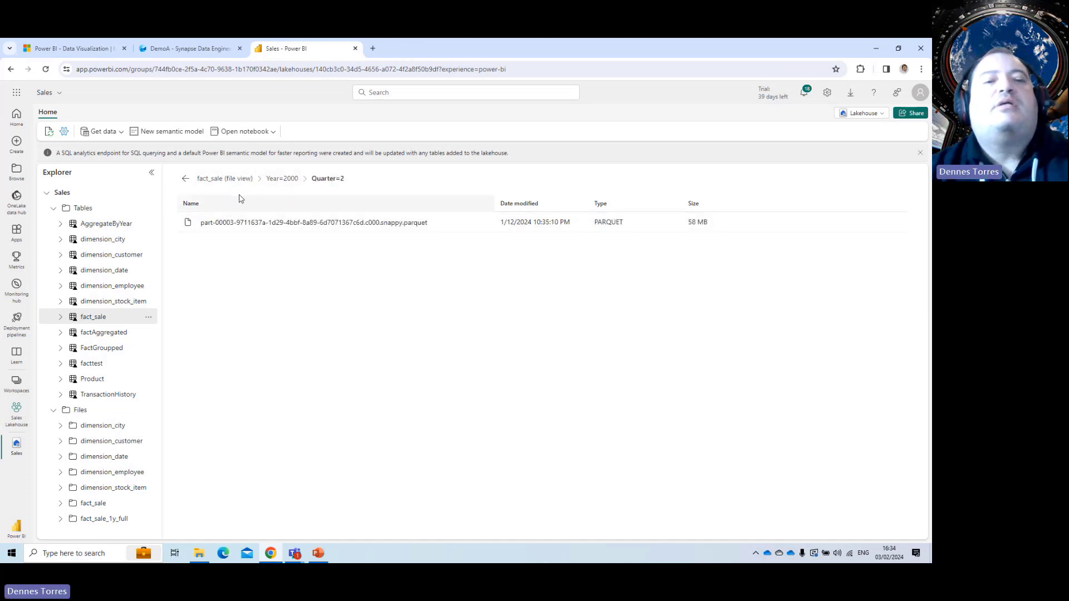
click(280, 180)
Step: Close the DemoA notebook and open the DemoB notebook from the Sales Maintenance workspace
click(199, 50)
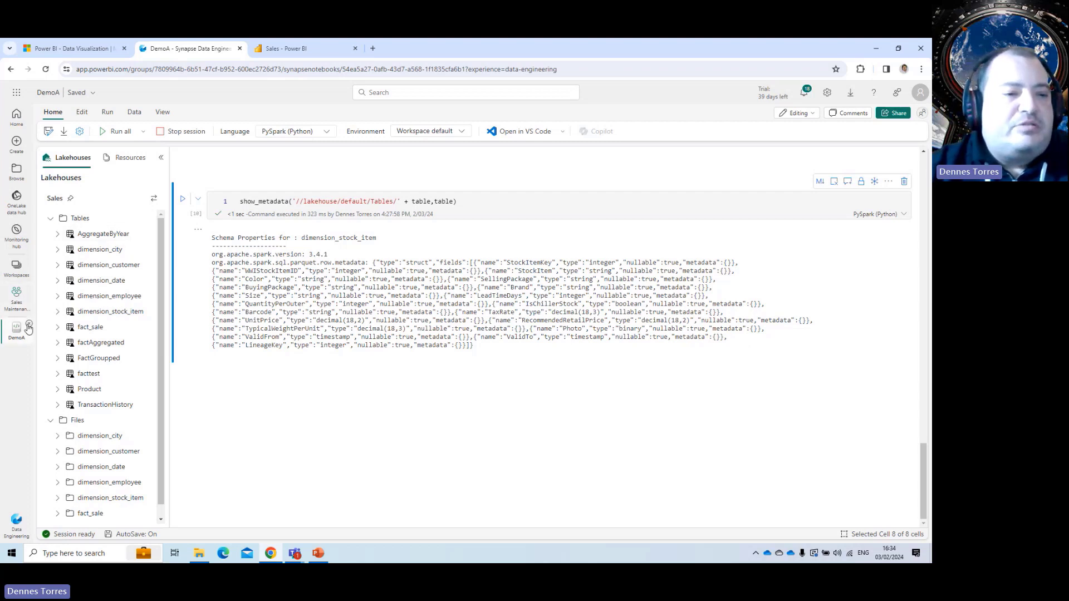
click(29, 326)
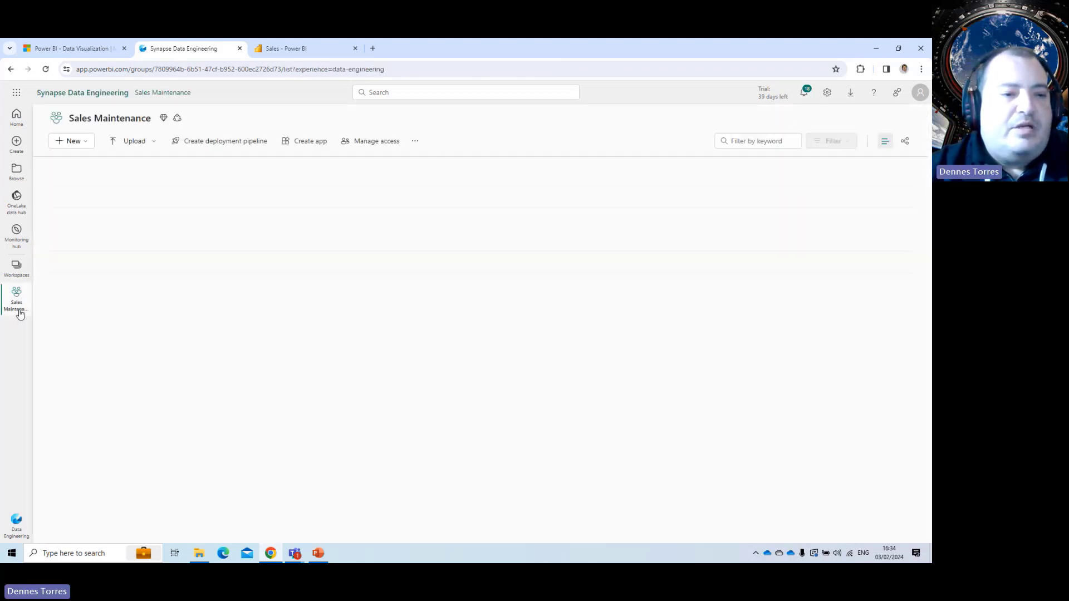
click(92, 242)
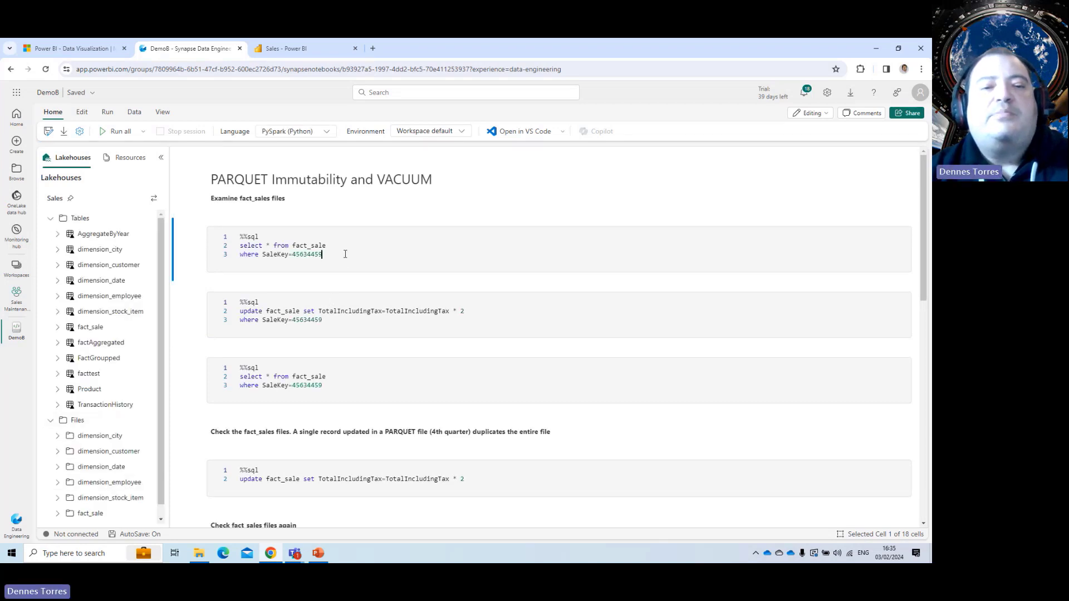
Step: Run the first select query on fact_sale for SaleKey 45634459 and check the record's InvoiceDateKey
double_click(305, 255)
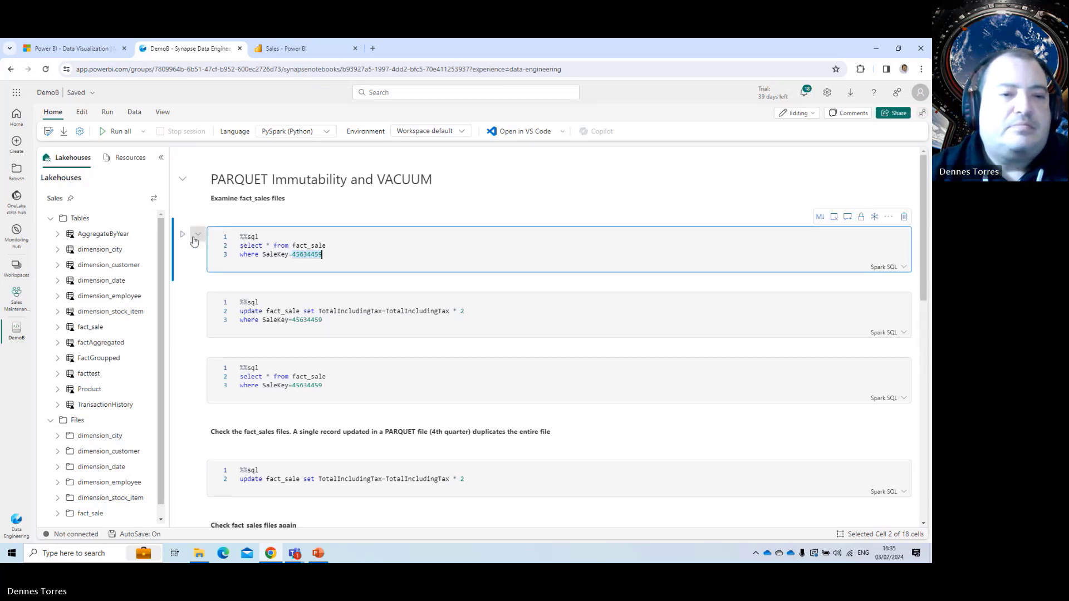
click(185, 236)
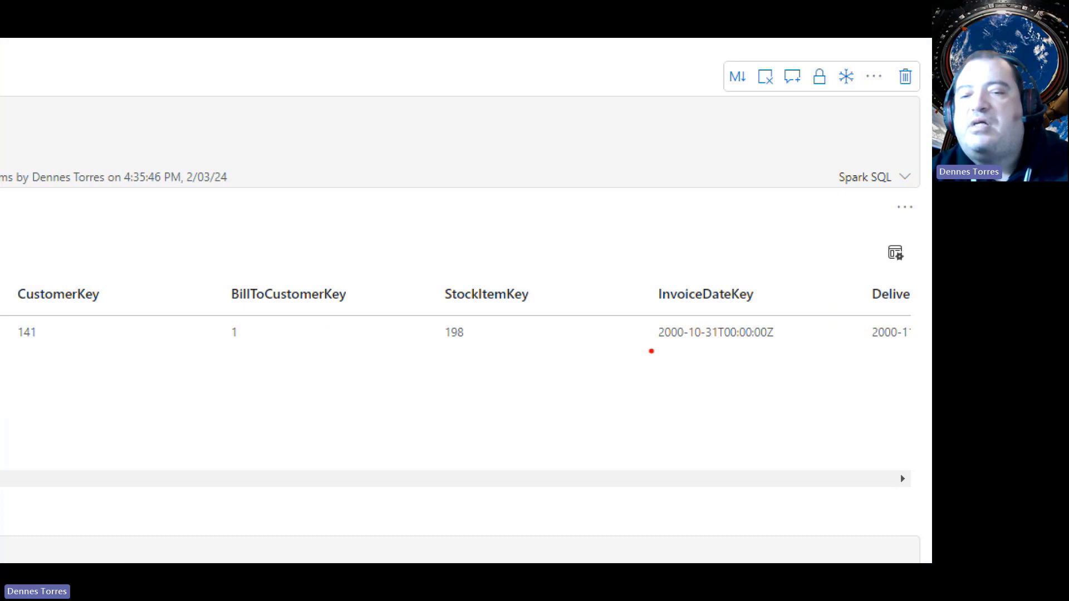
mouse_move(651, 351)
mouse_down()
mouse_move(698, 356)
mouse_move(803, 315)
mouse_move(672, 312)
mouse_move(648, 360)
mouse_move(741, 375)
mouse_move(798, 300)
mouse_move(656, 326)
mouse_move(621, 348)
mouse_move(759, 368)
mouse_up()
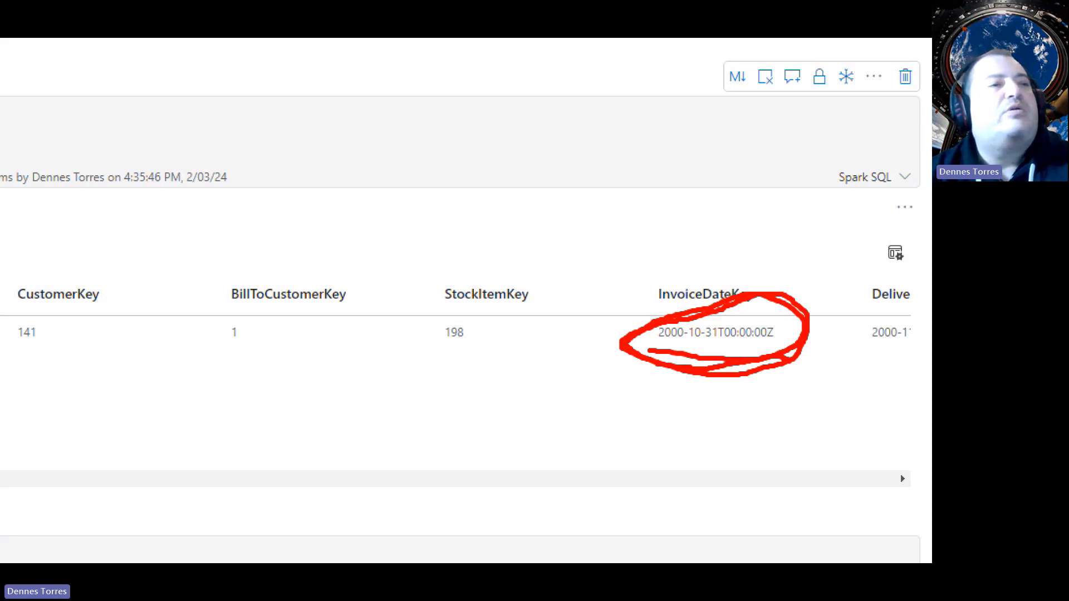
key(Escape)
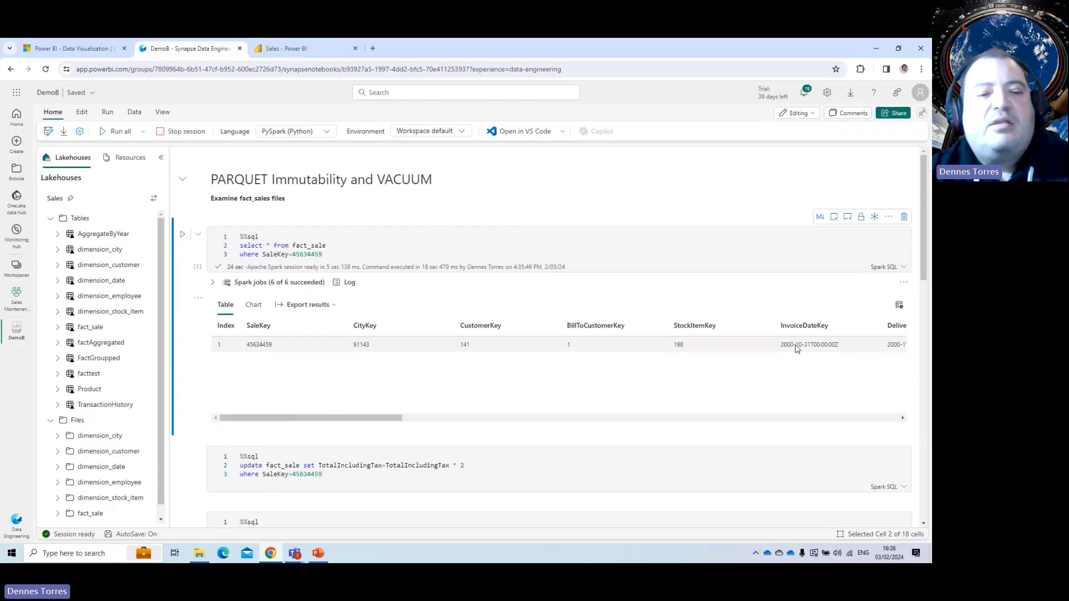
Step: Run the update that doubles TotalIncludingTax in fact_sale for SaleKey 45634459
click(501, 473)
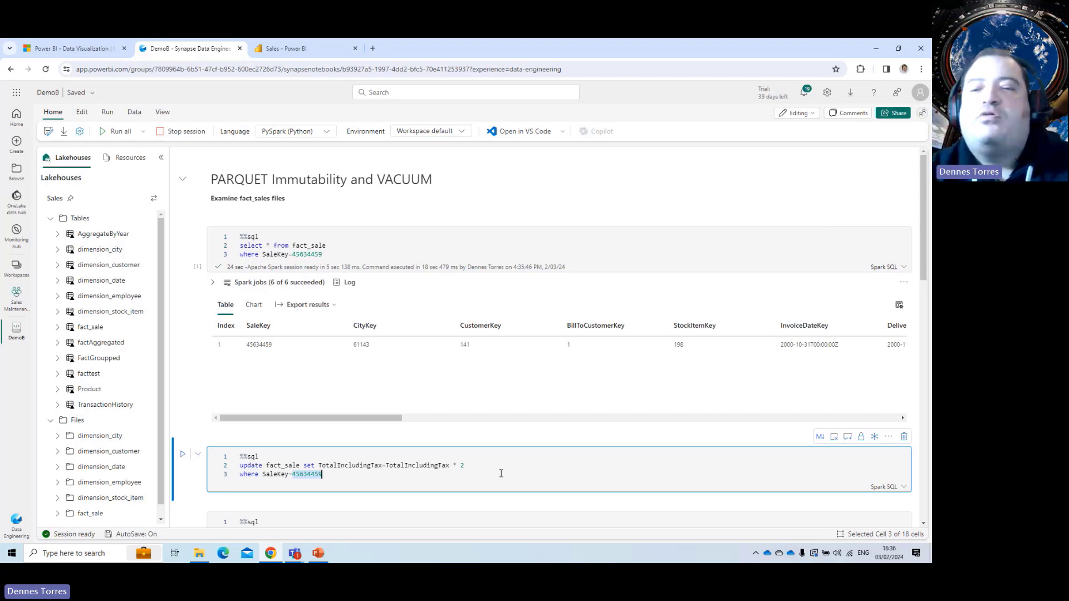
key(ctrl+Return)
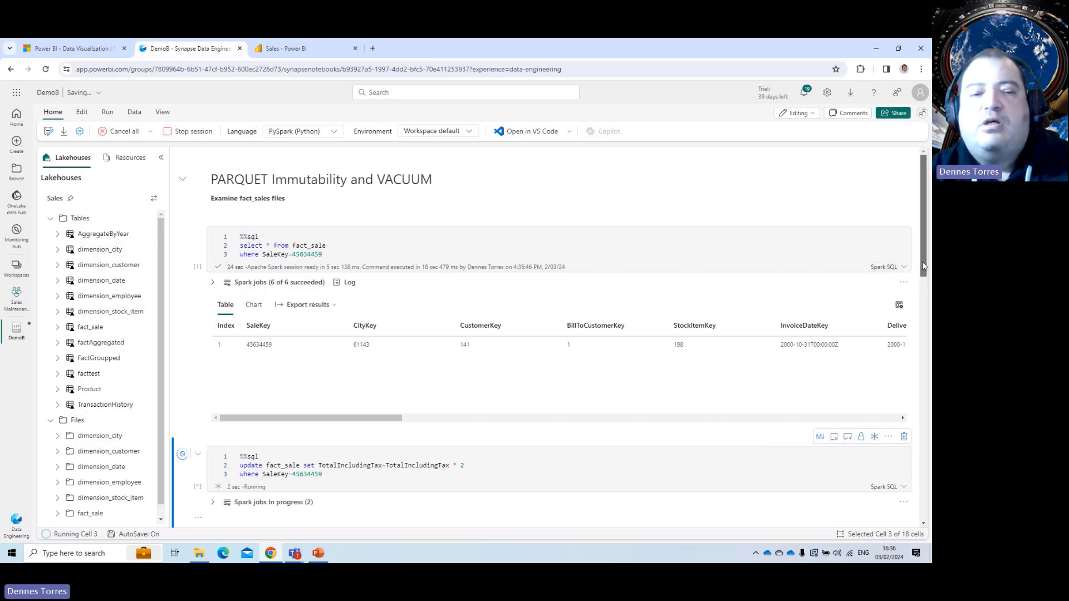
drag(924, 262, 924, 307)
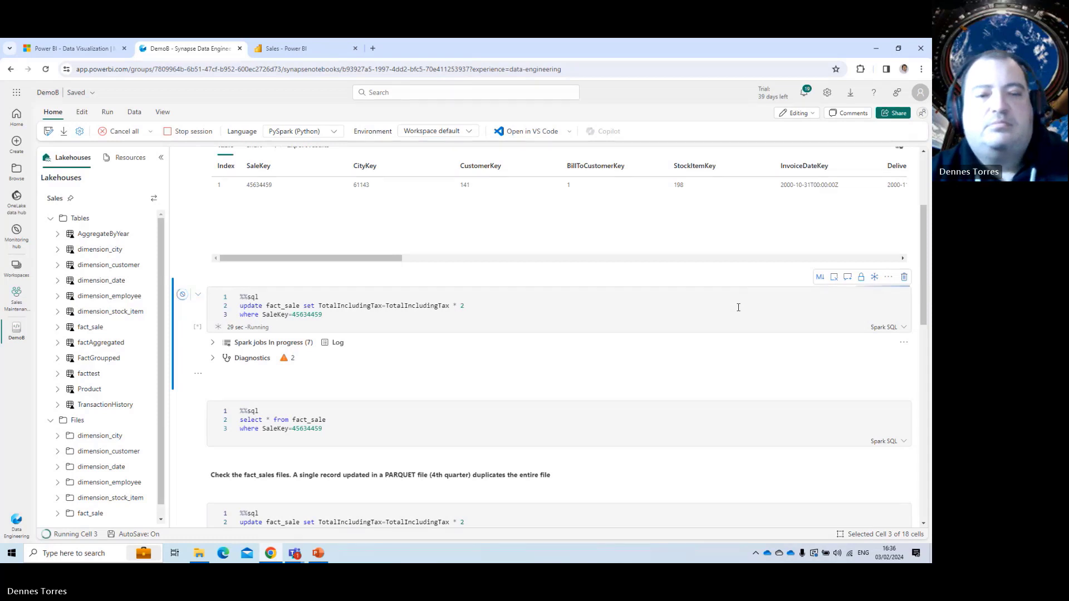
click(697, 319)
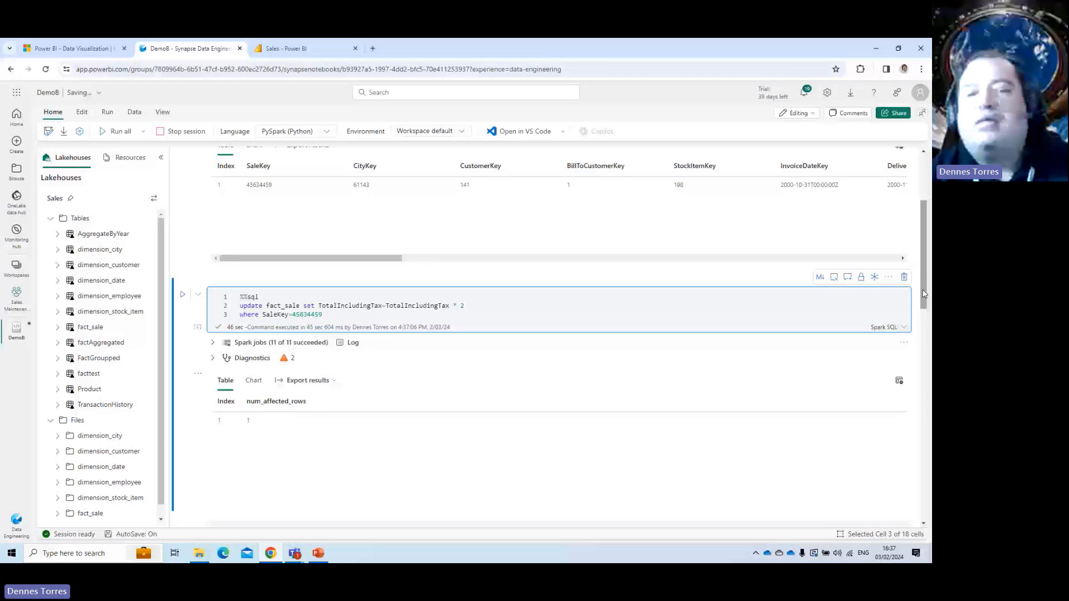
Step: Run the second select query on fact_sale for SaleKey 45634459 to check the updated record
scroll(922, 293, down, 5)
click(331, 248)
key(ctrl+Return)
click(286, 48)
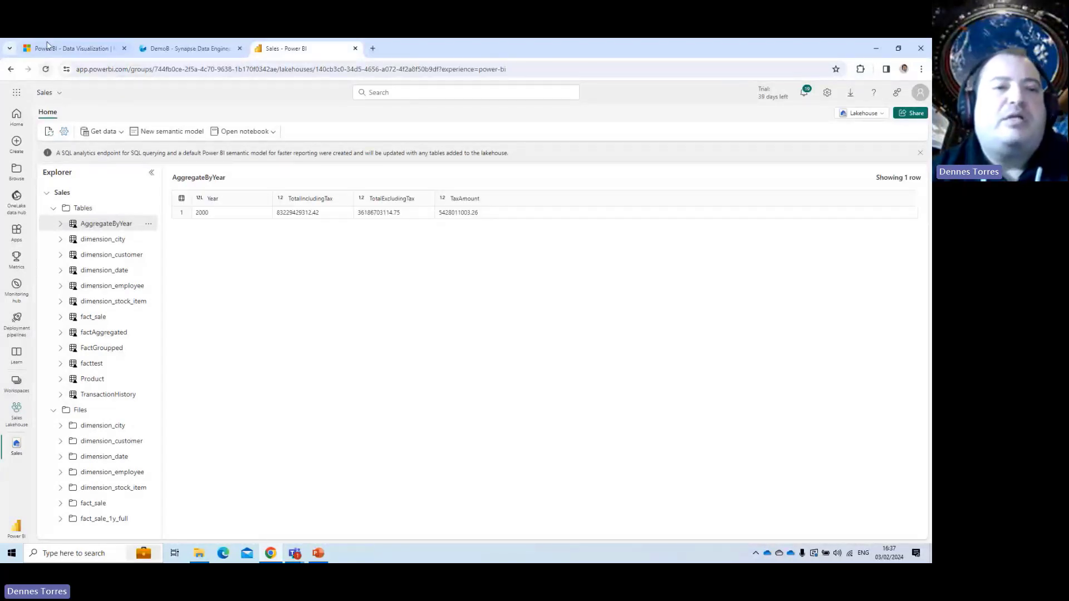
click(166, 40)
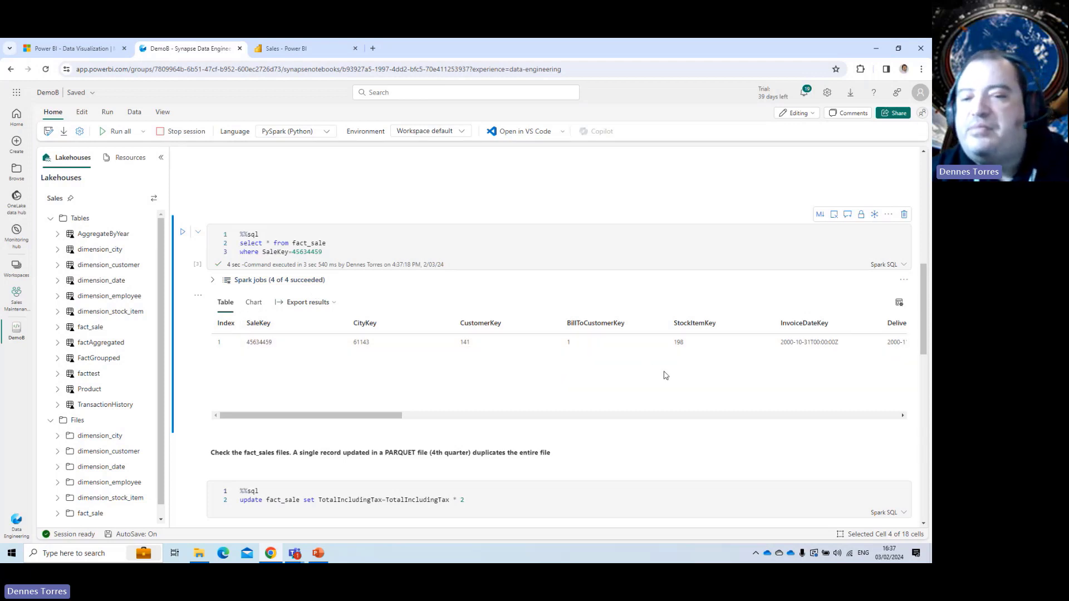
Step: In the Sales lakehouse, open the fact_sale files under Year=2000, Quarter=4 and compare the Parquet files' sizes
click(275, 53)
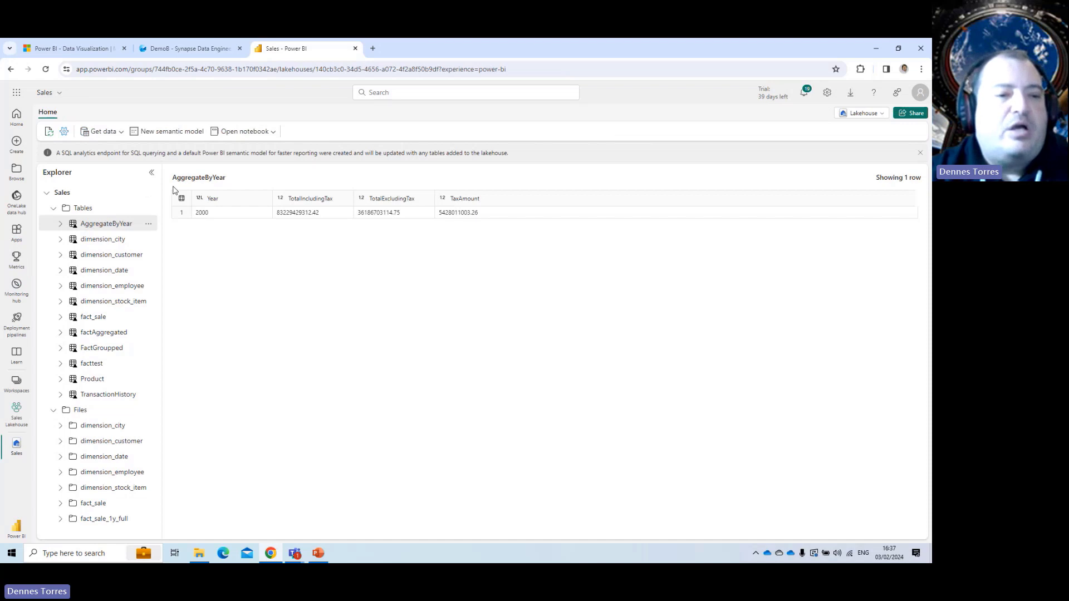
click(148, 317)
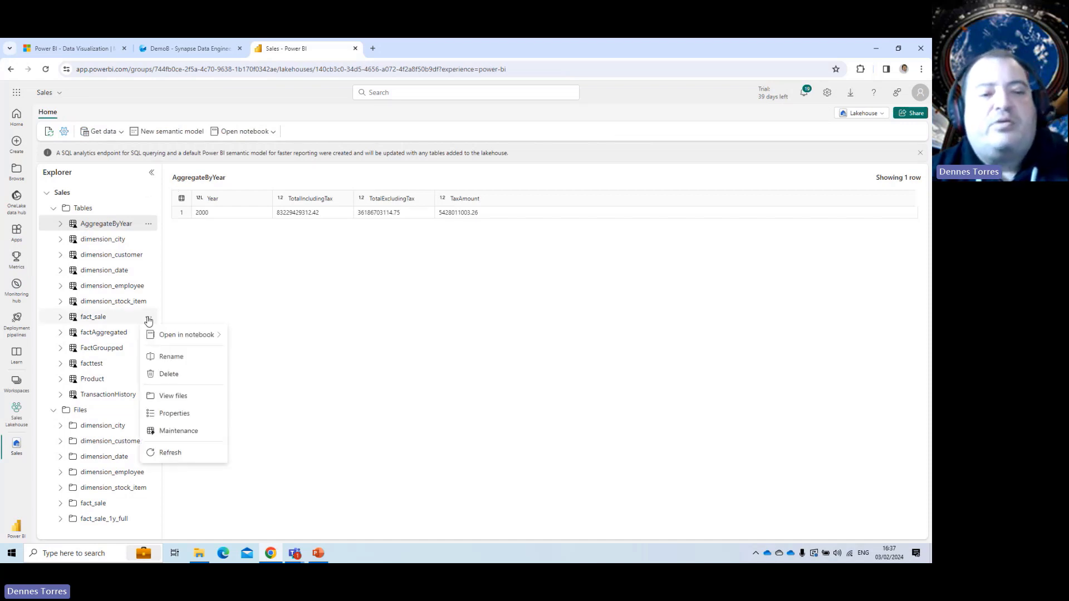
click(180, 400)
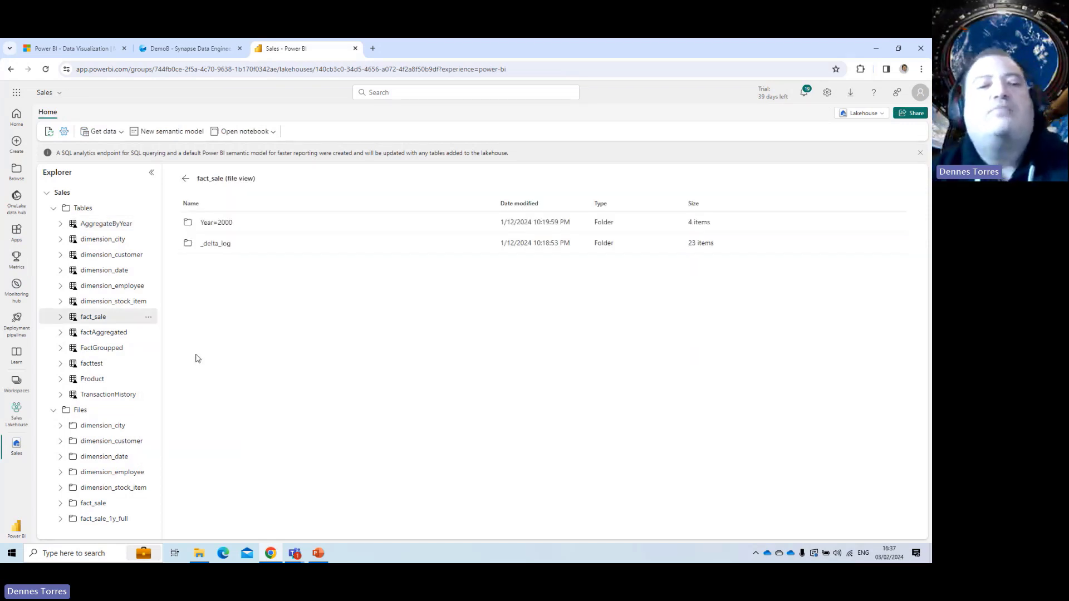
click(212, 223)
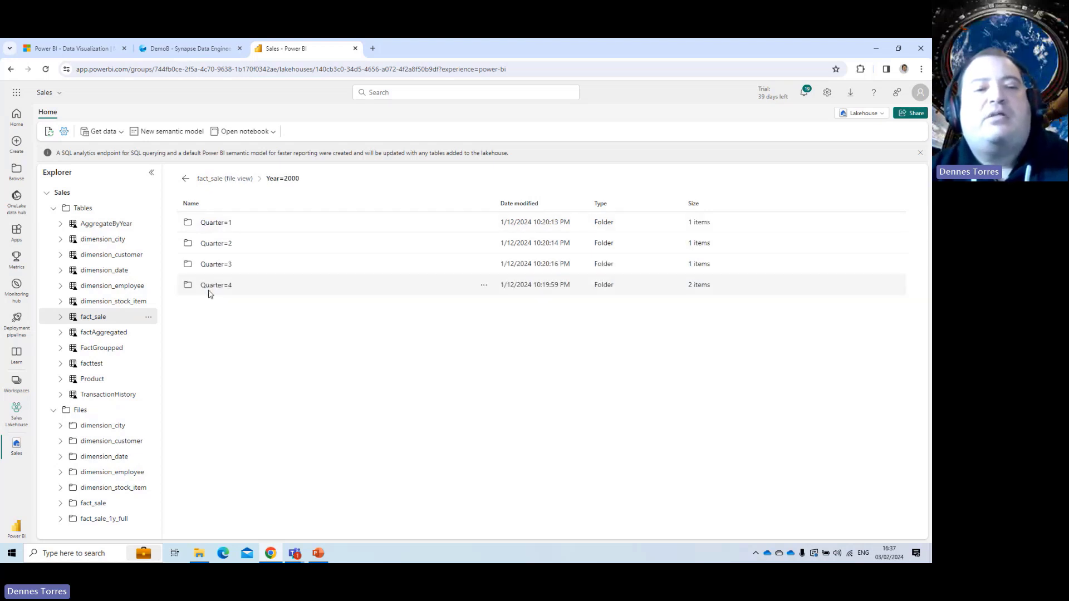
click(209, 293)
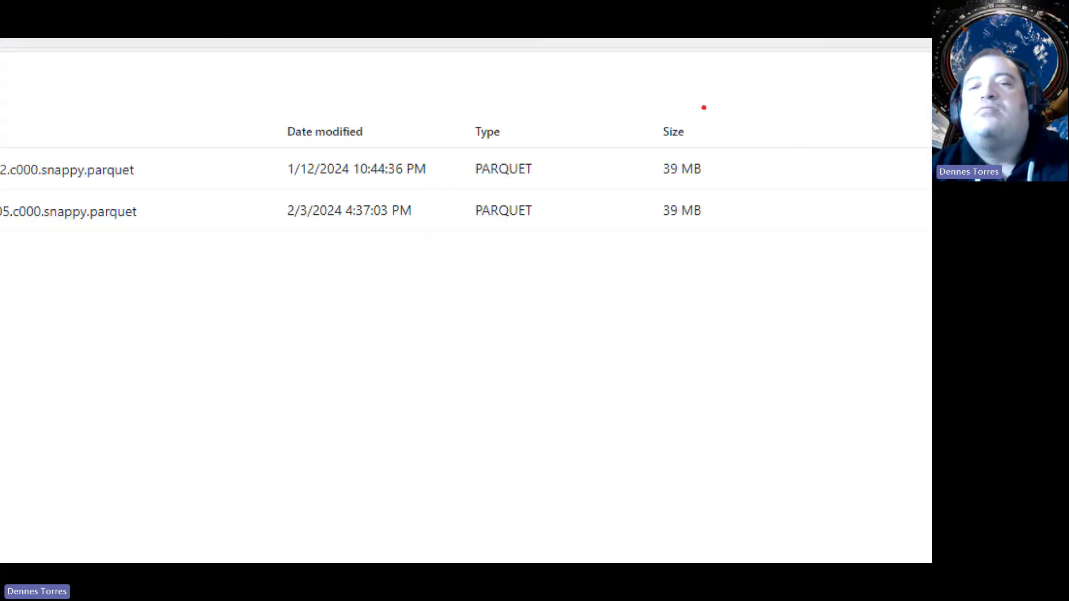
mouse_move(675, 103)
mouse_down()
mouse_move(566, 153)
mouse_move(615, 287)
mouse_move(719, 103)
mouse_move(579, 166)
mouse_up()
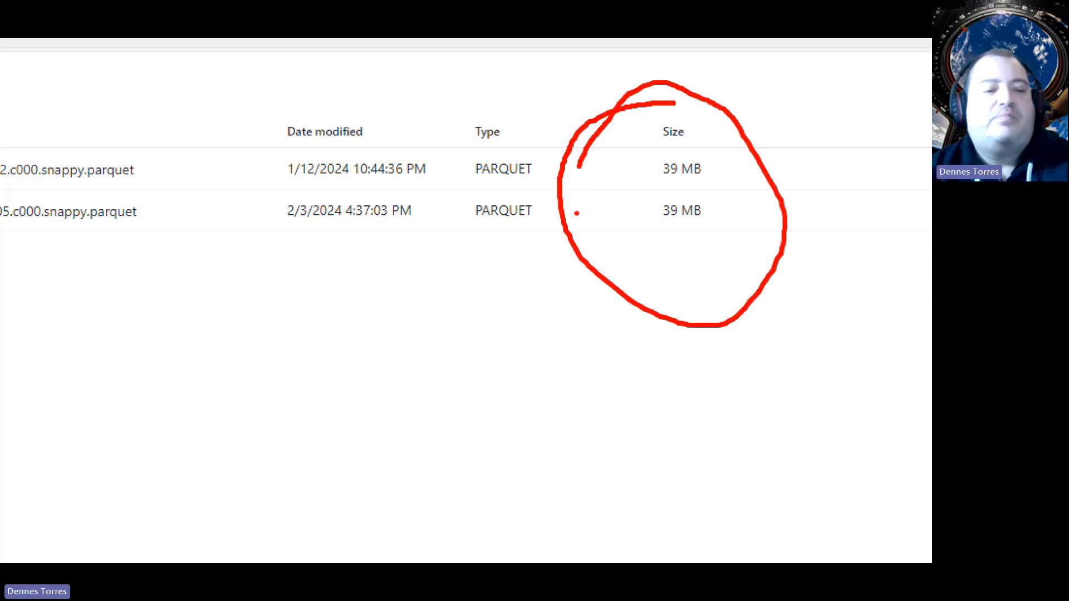
key(Escape)
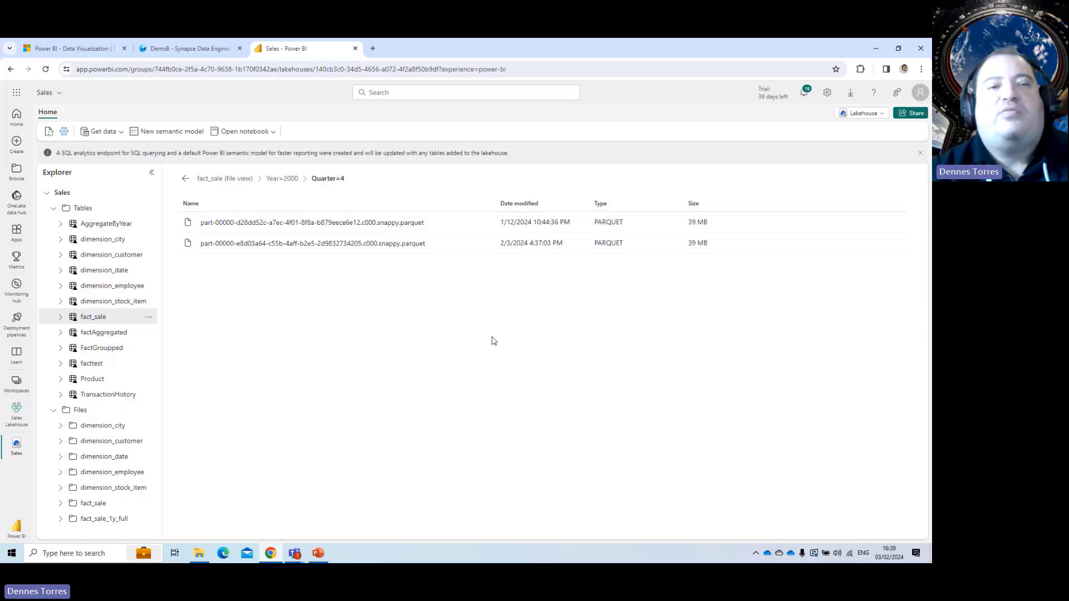
Step: In the DemoB notebook, run the update that doubles TotalIncludingTax for all fact_sale rows and check its result
click(189, 50)
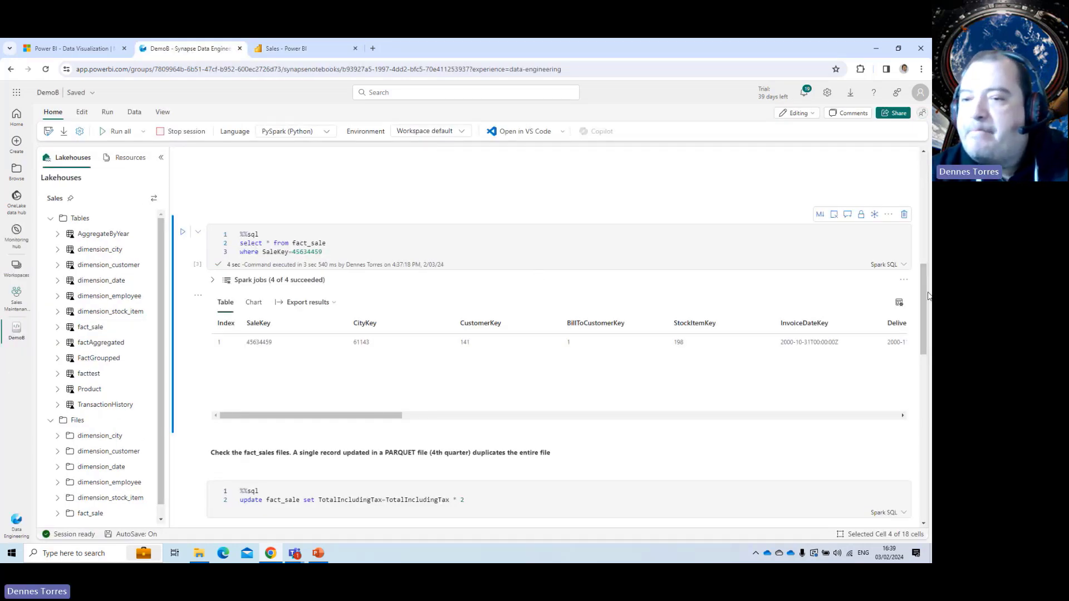
drag(921, 298, 920, 366)
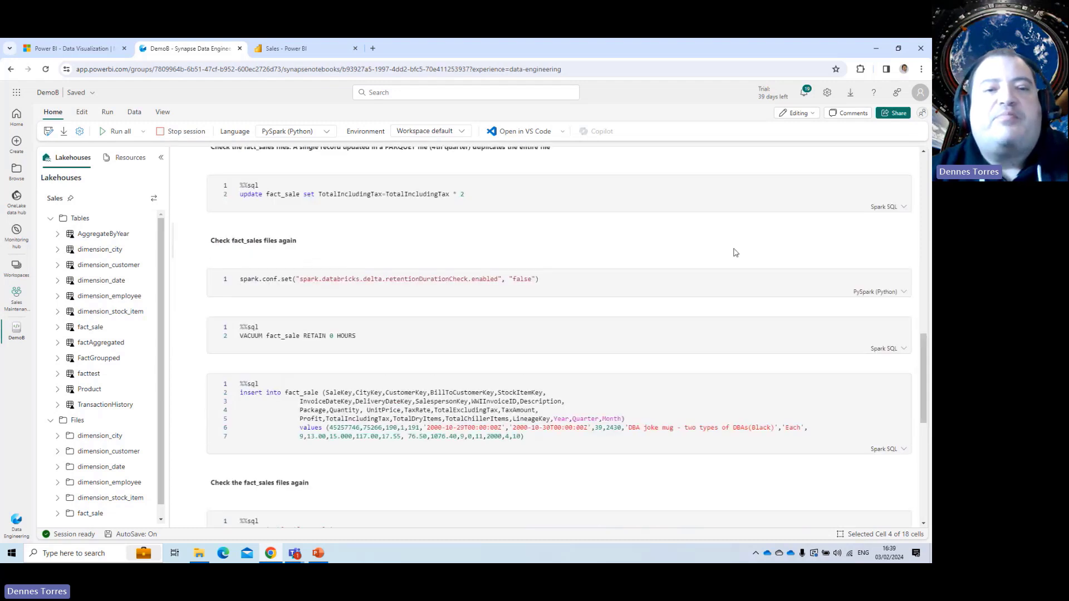
click(518, 194)
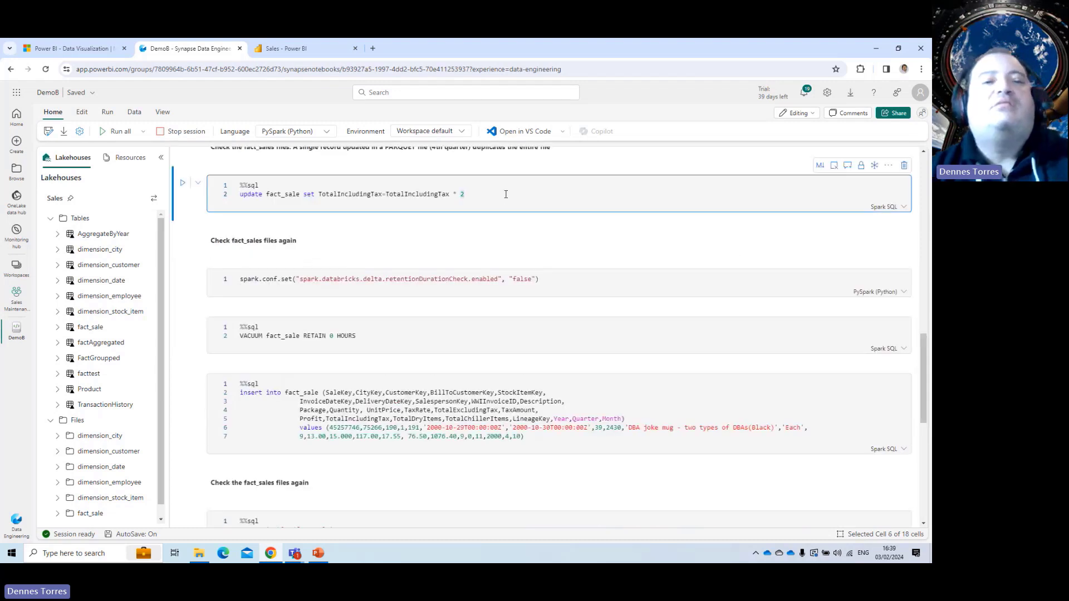
click(188, 186)
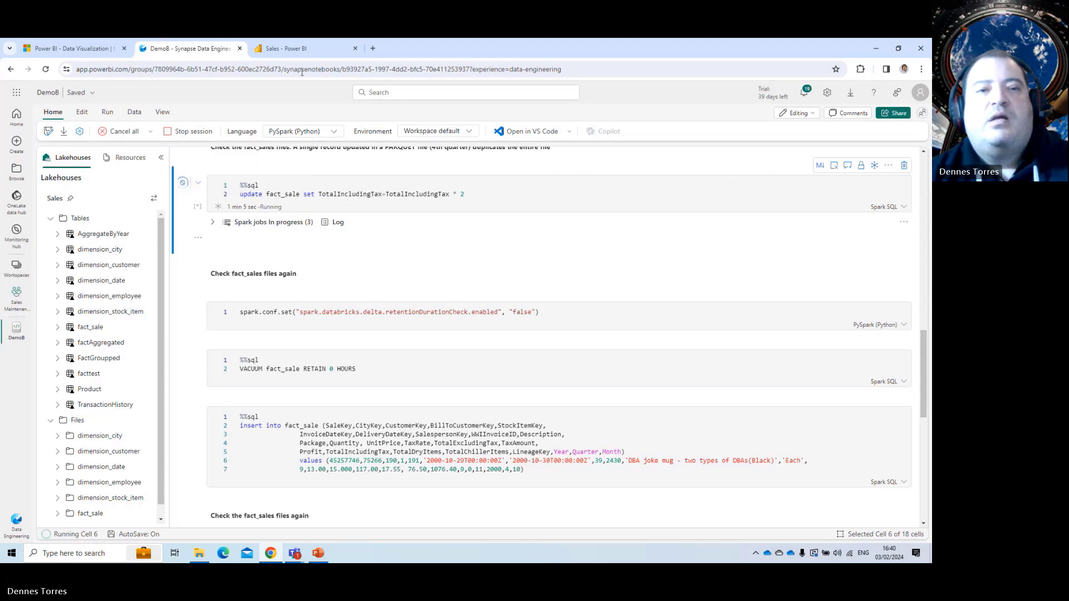
click(298, 48)
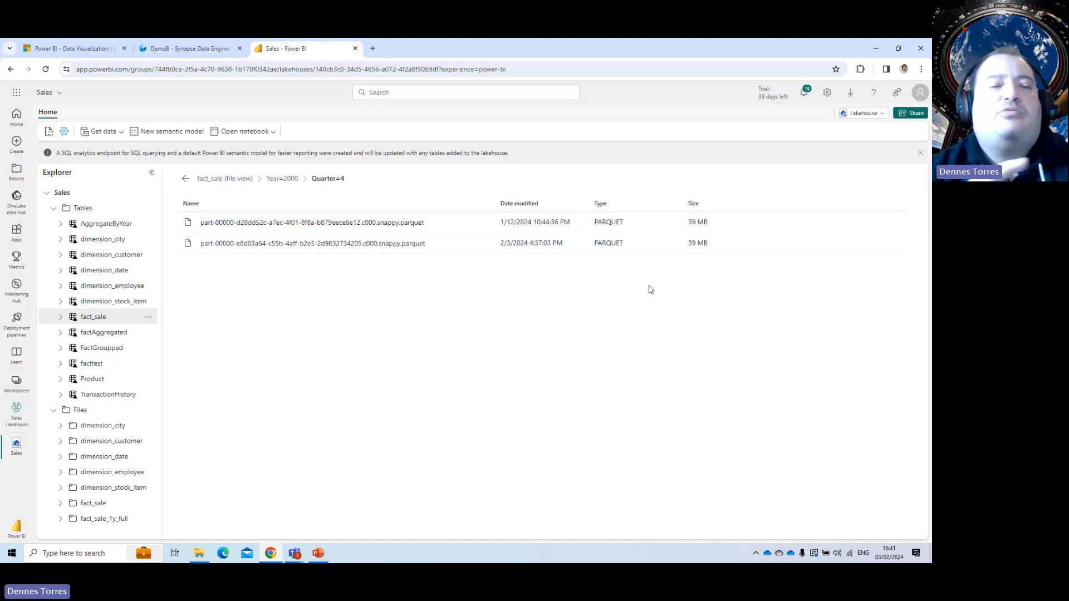
click(207, 51)
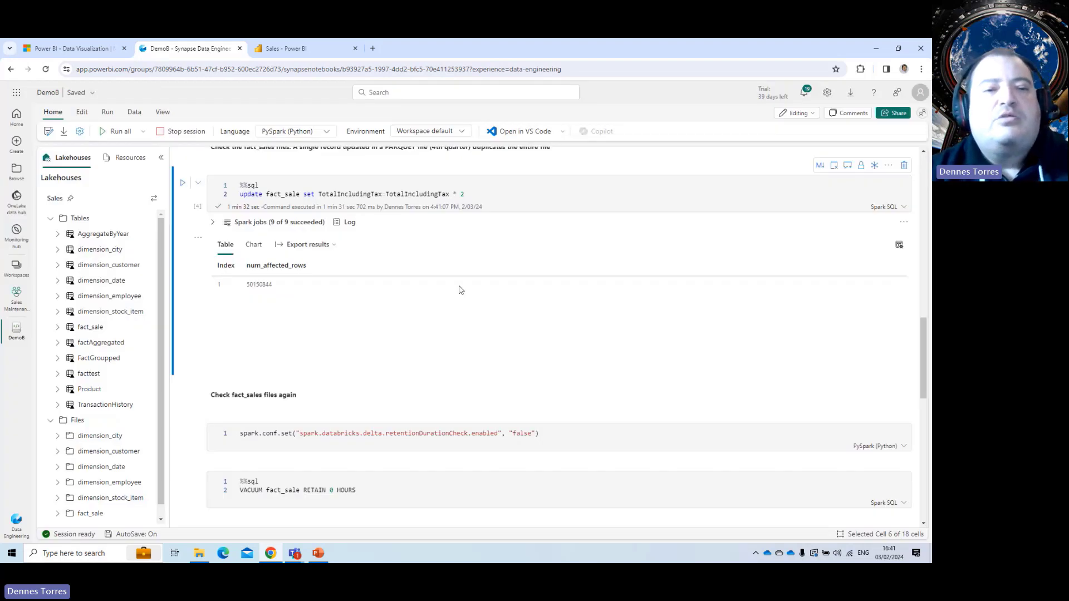
Step: Reload the Sales lakehouse page and open the file view of the fact_sale table
click(316, 51)
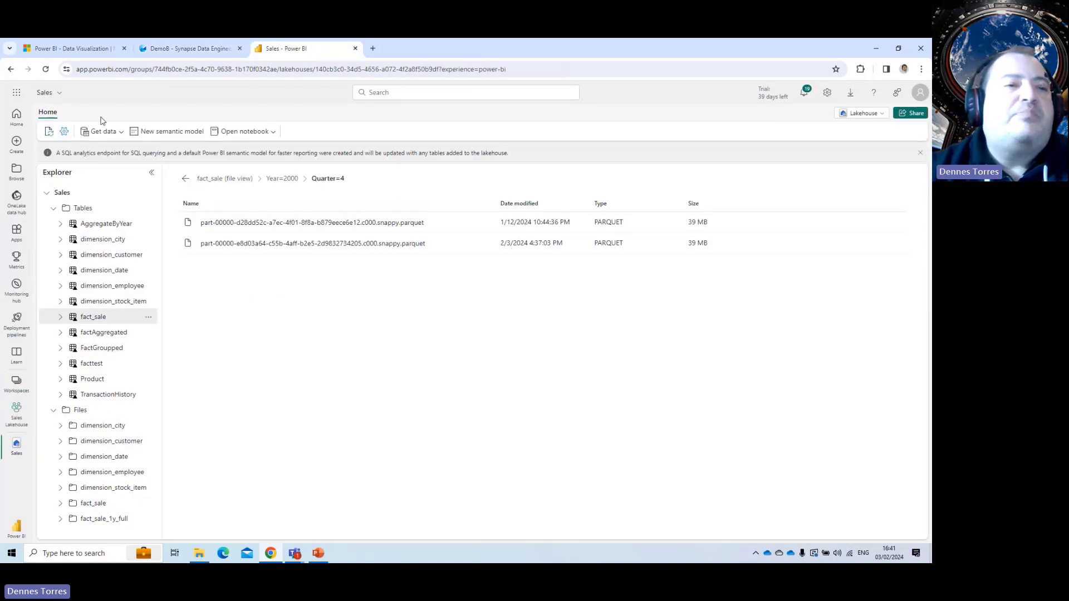
click(45, 69)
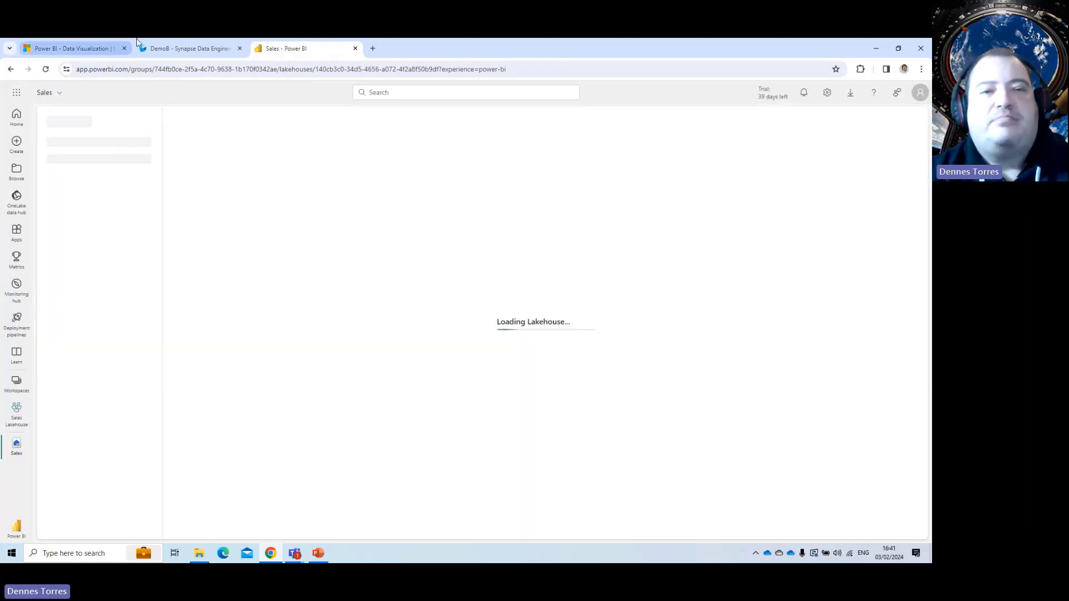
click(169, 45)
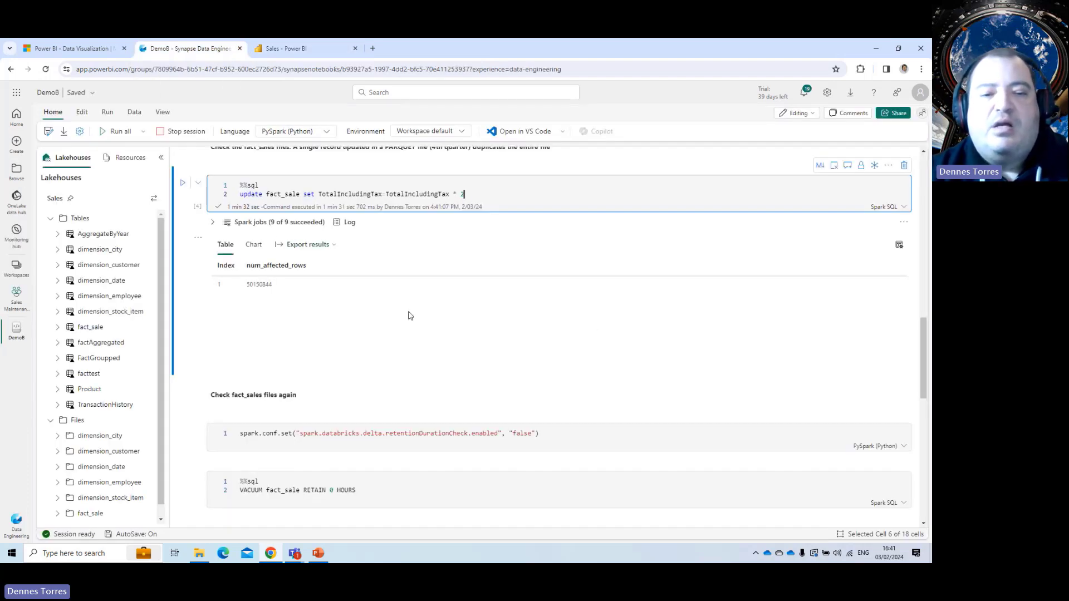
click(323, 50)
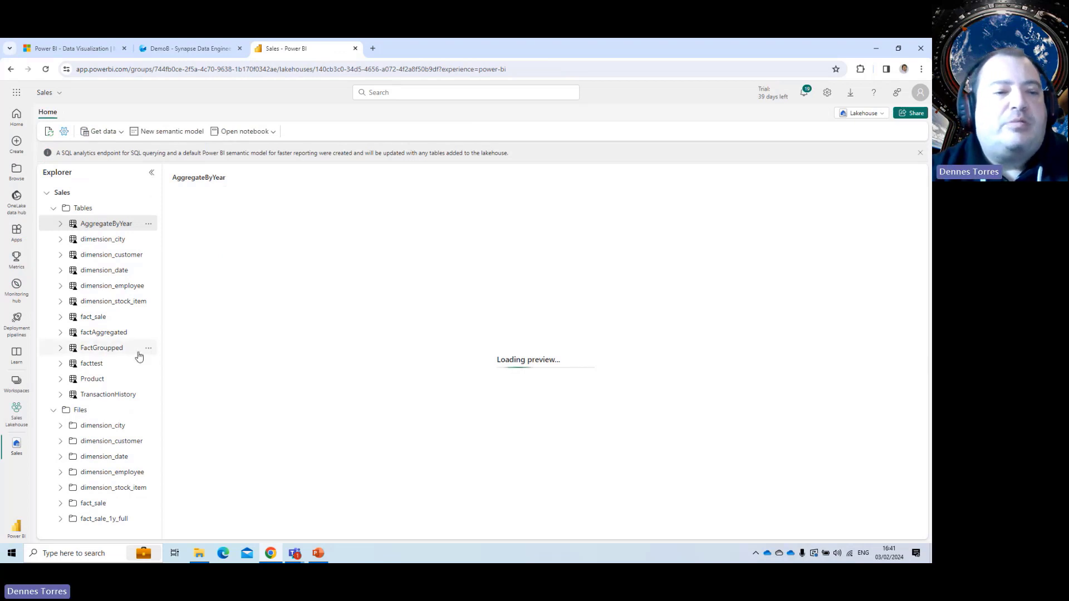
click(148, 317)
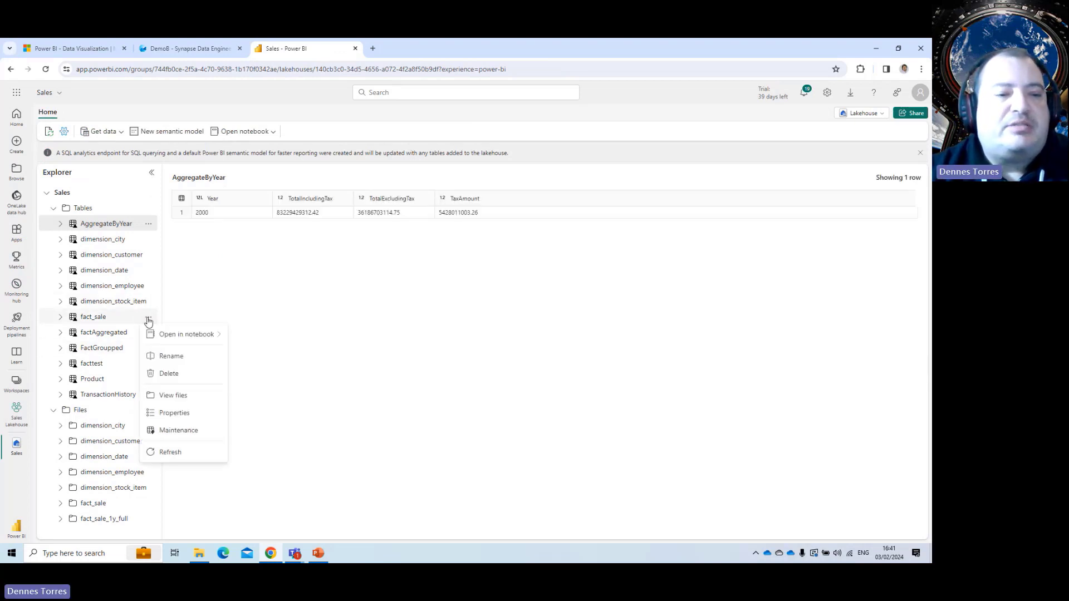
click(173, 396)
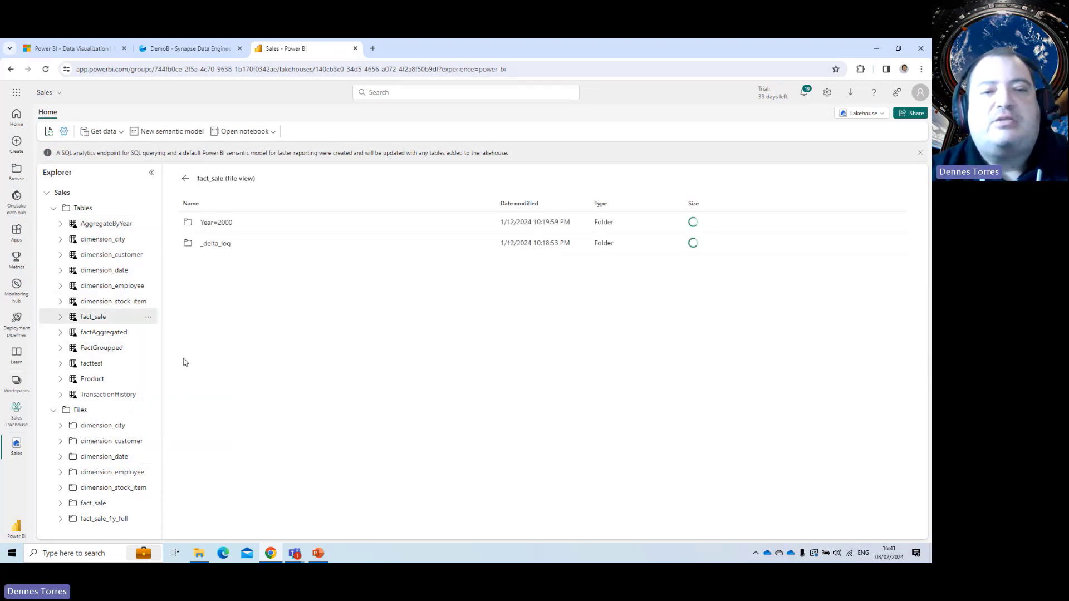
Step: Under Year=2000, inspect the Parquet files in Quarter=1, Quarter=2 and Quarter=4, and return to the fact_sale file root
click(217, 222)
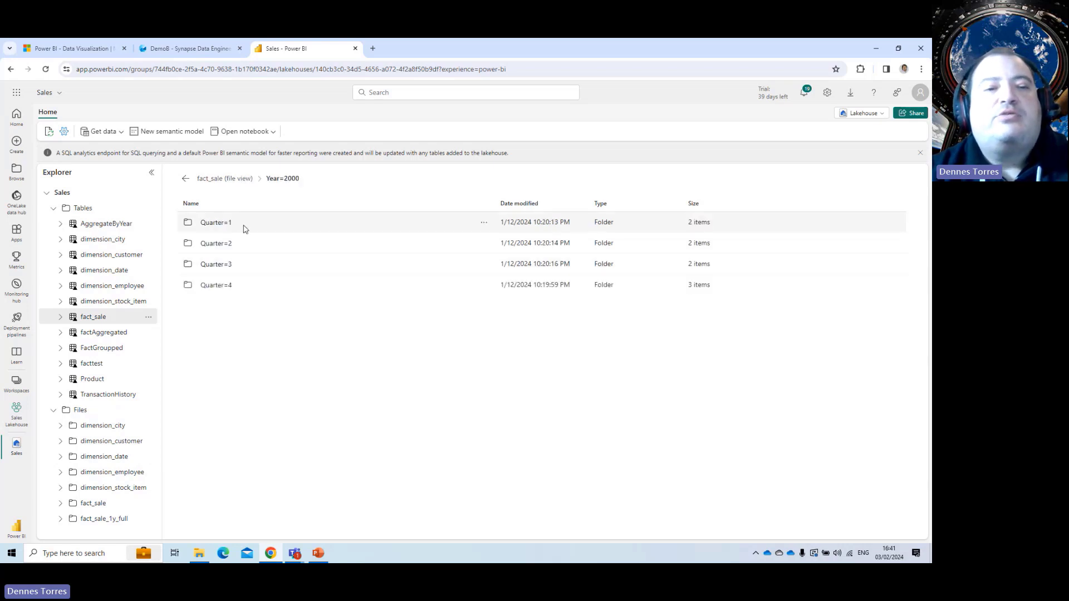
click(238, 223)
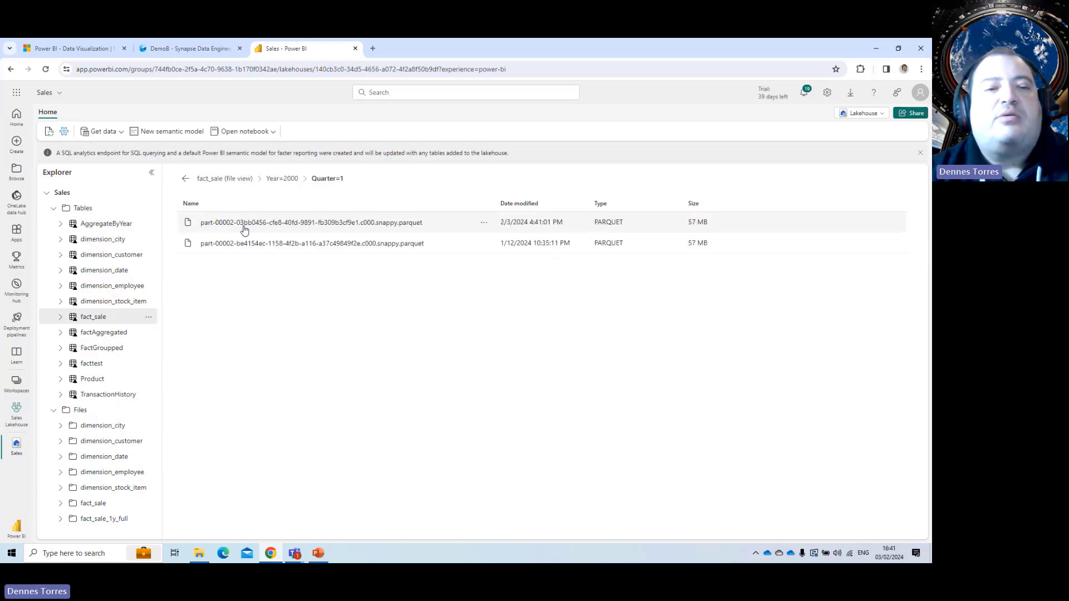
click(281, 179)
click(231, 243)
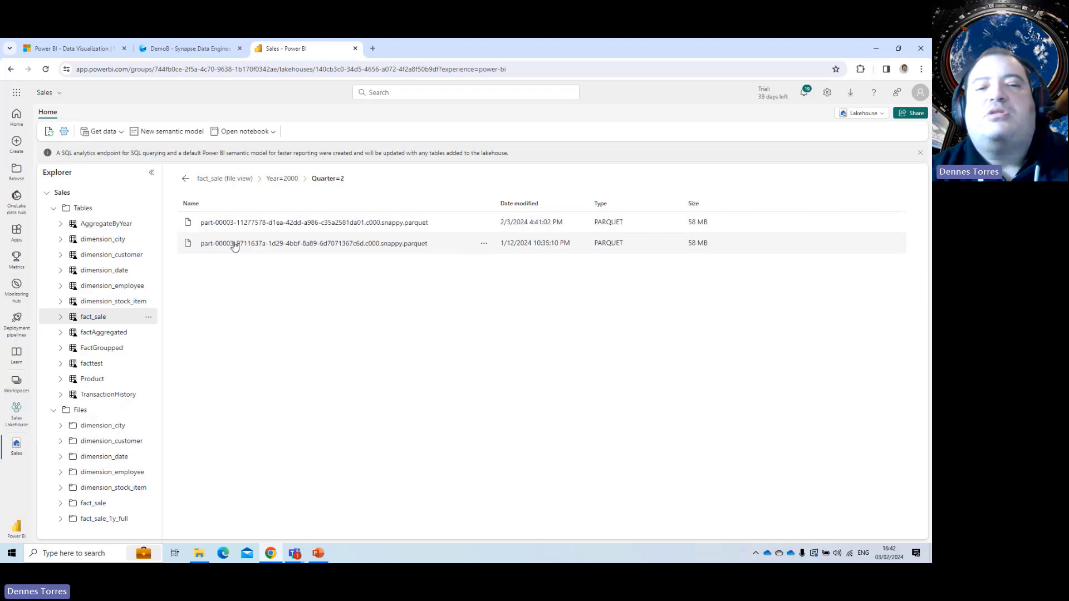
click(281, 178)
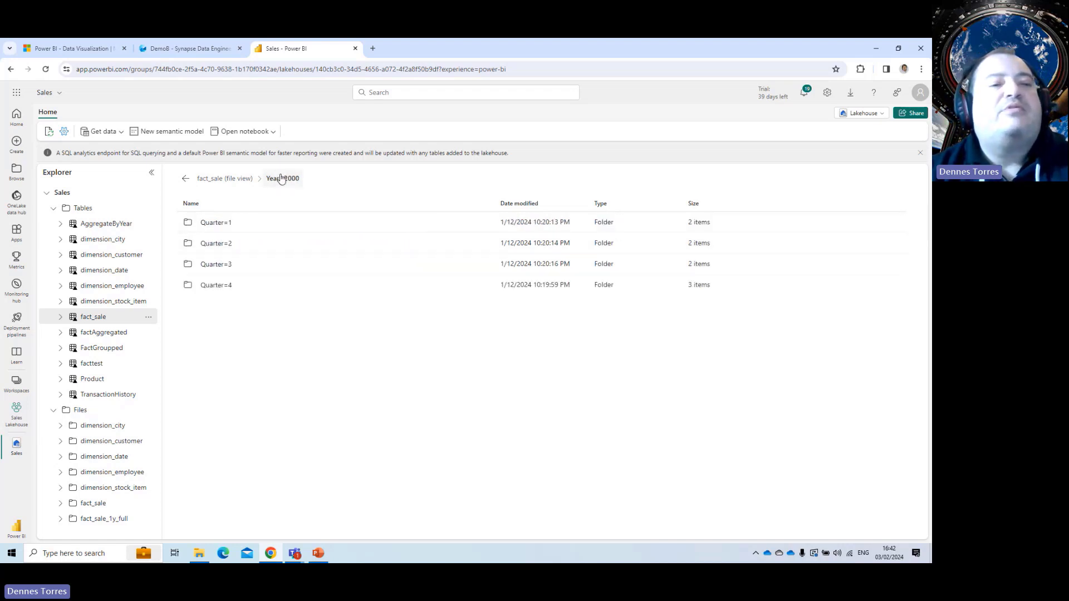
click(226, 285)
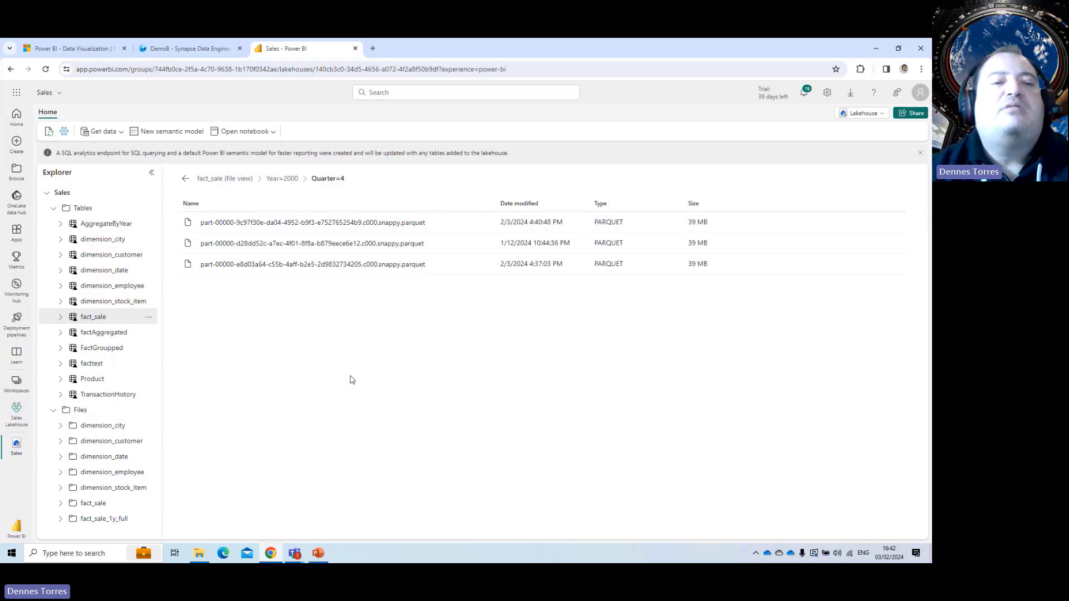
click(279, 179)
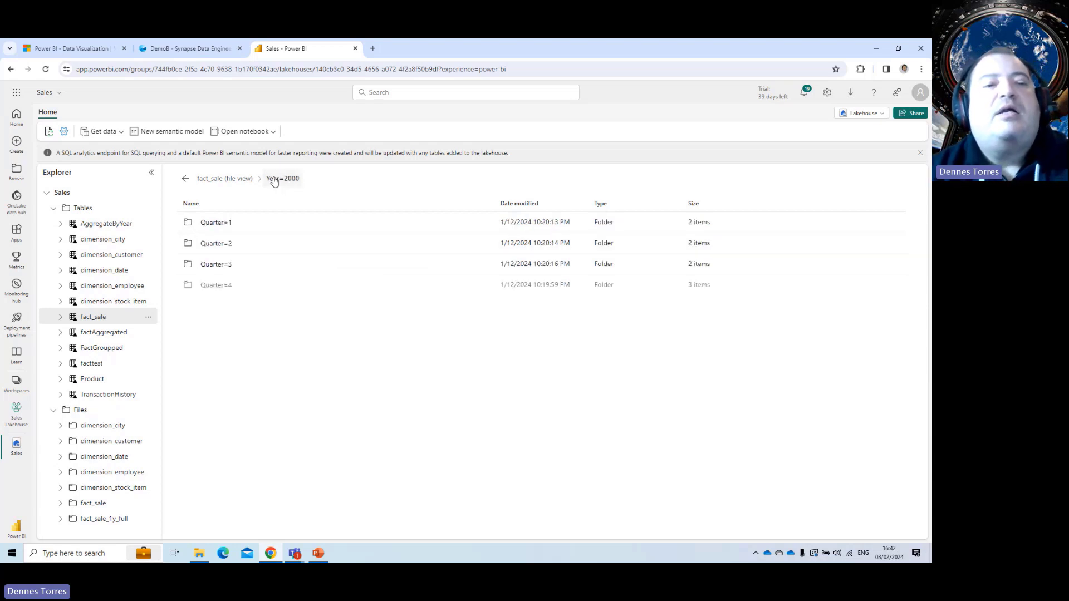
click(228, 179)
Step: In the DemoB notebook, mark up the VACUUM fact_sale statement, its 0-hour retention and the retentionDurationCheck setting with red pen strokes
click(210, 51)
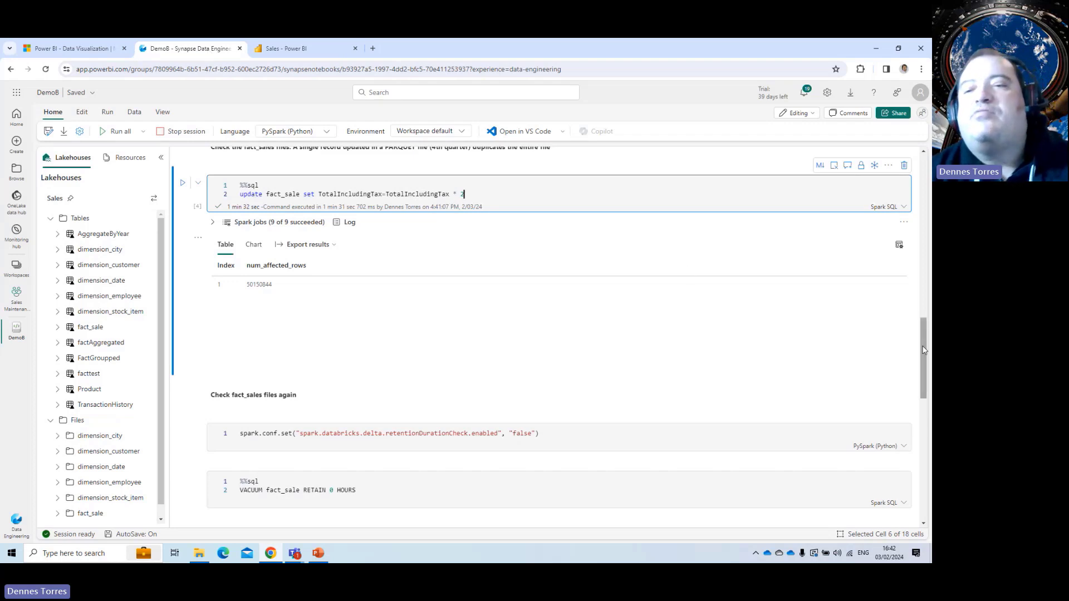
drag(922, 329, 921, 372)
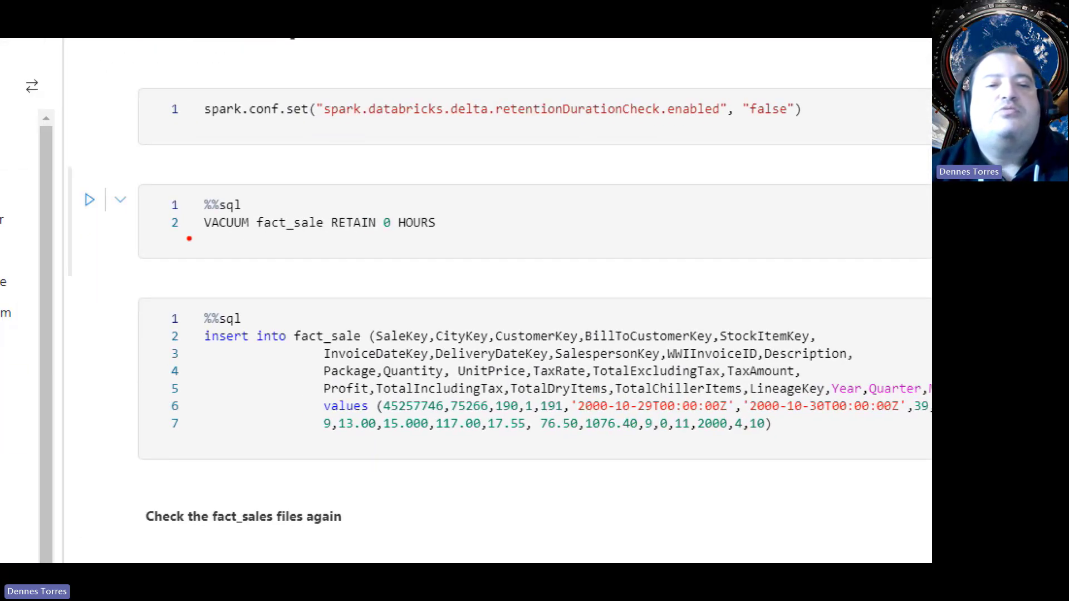
drag(189, 238, 331, 238)
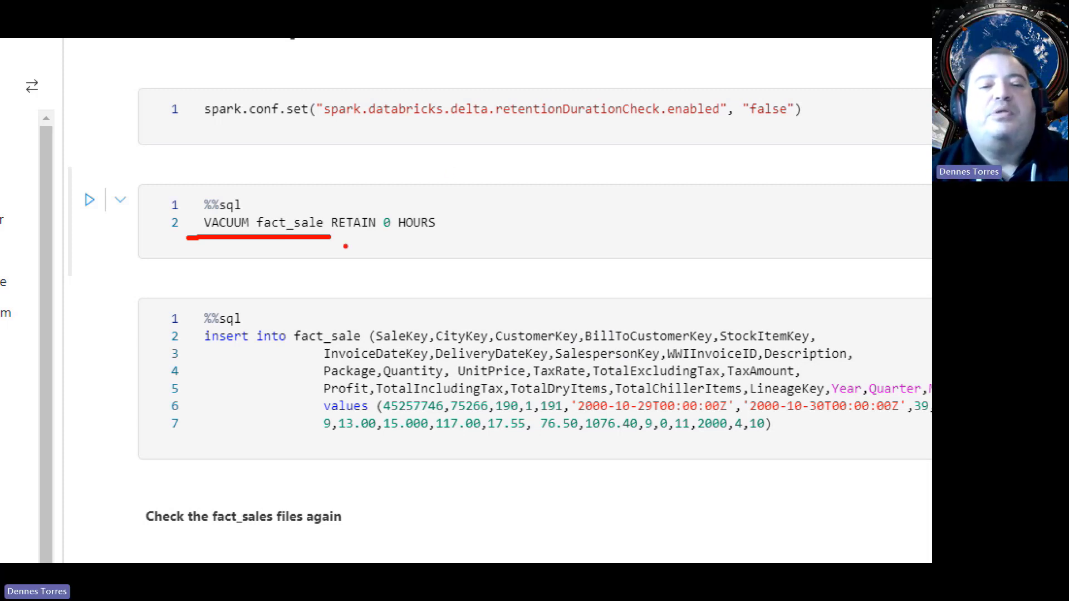
drag(375, 234, 401, 235)
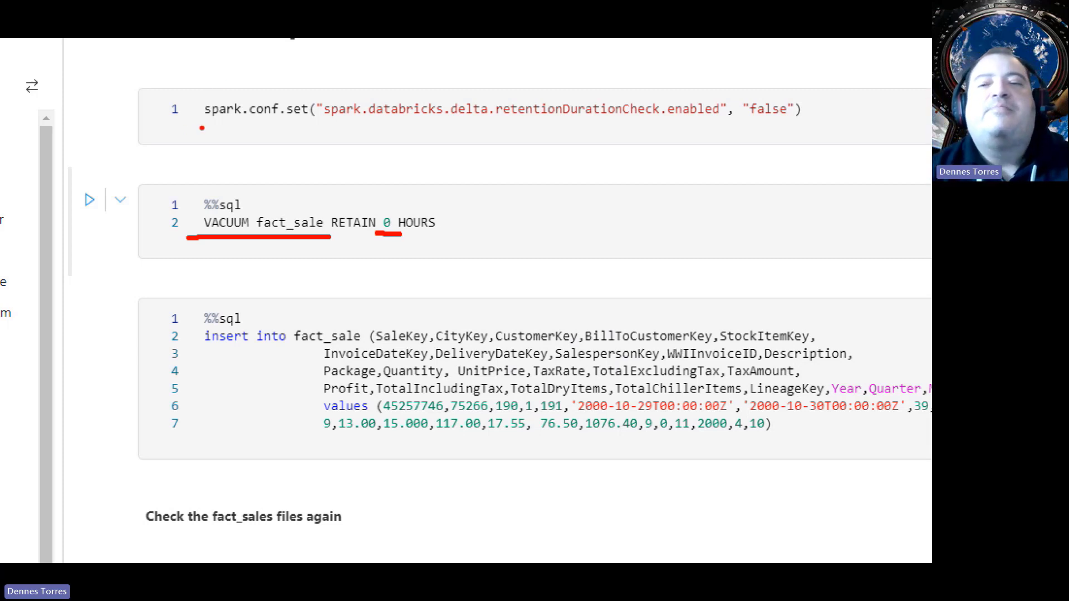
mouse_move(202, 128)
mouse_down()
mouse_move(275, 114)
mouse_move(448, 129)
mouse_move(829, 116)
mouse_move(823, 99)
mouse_move(742, 76)
mouse_move(589, 74)
mouse_move(508, 88)
mouse_move(359, 73)
mouse_move(196, 93)
mouse_move(200, 126)
mouse_move(184, 106)
mouse_move(189, 128)
mouse_move(276, 132)
mouse_up()
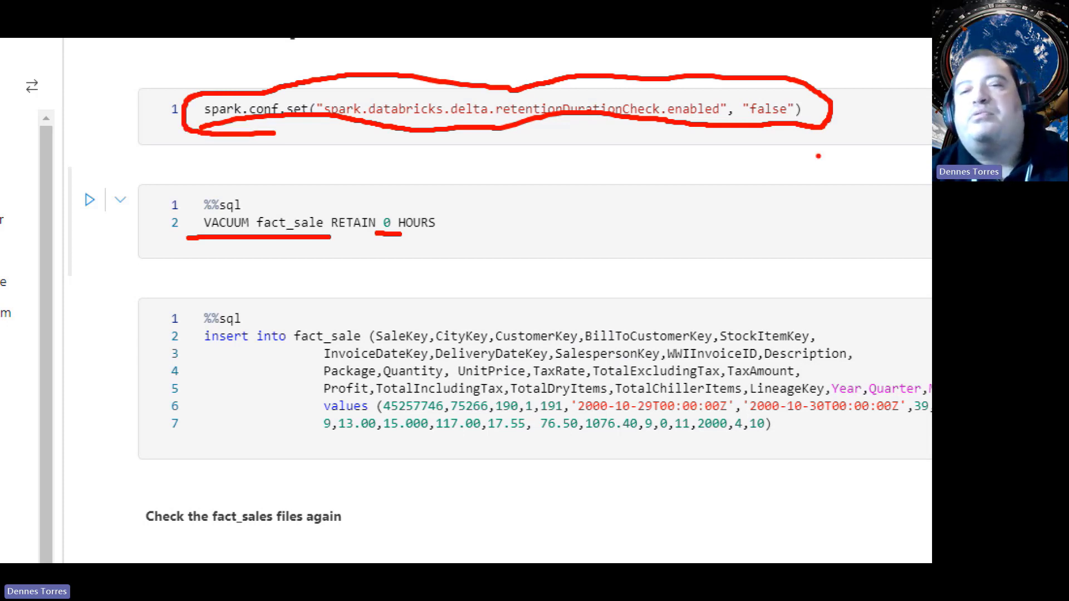
mouse_move(778, 129)
mouse_down()
mouse_move(785, 165)
mouse_move(755, 133)
mouse_move(797, 129)
mouse_move(757, 127)
mouse_move(771, 109)
mouse_move(801, 133)
mouse_up()
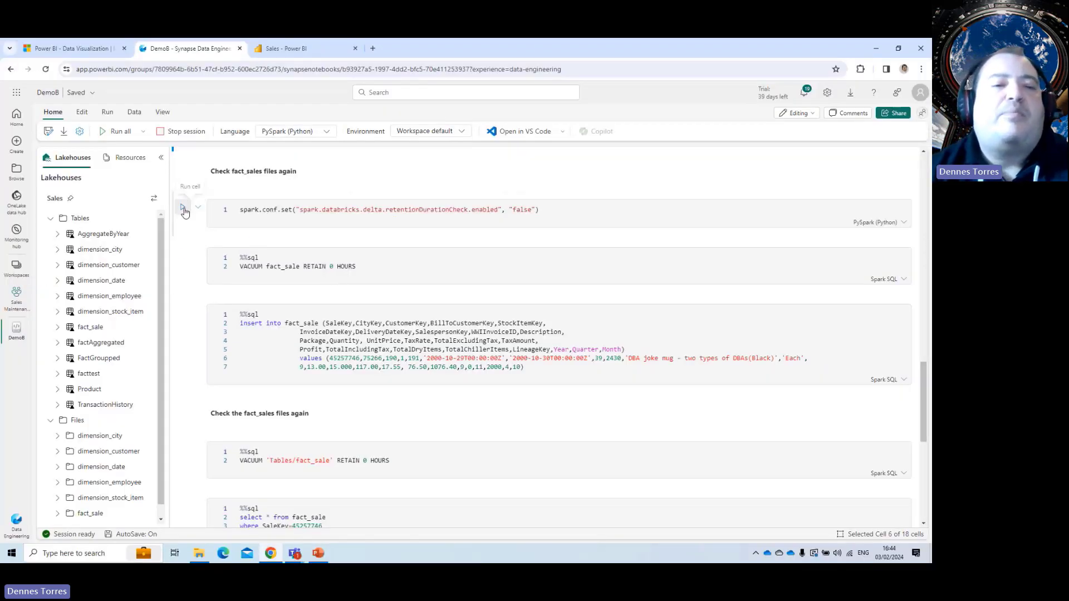
Step: Disable the Delta retention duration check and run the VACUUM of fact_sale with RETAIN 0 HOURS
click(183, 210)
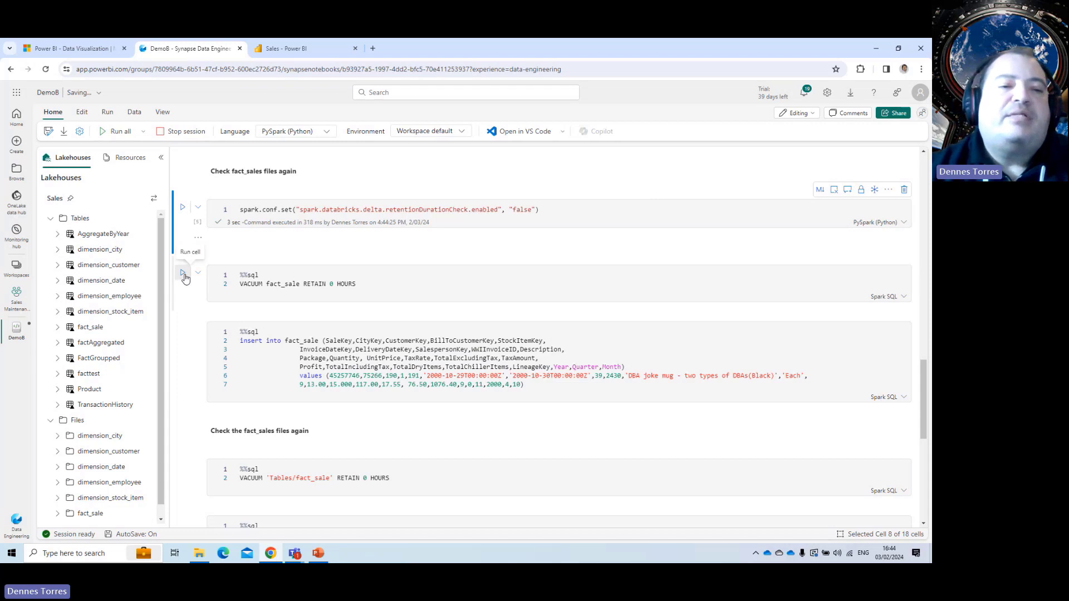
click(182, 272)
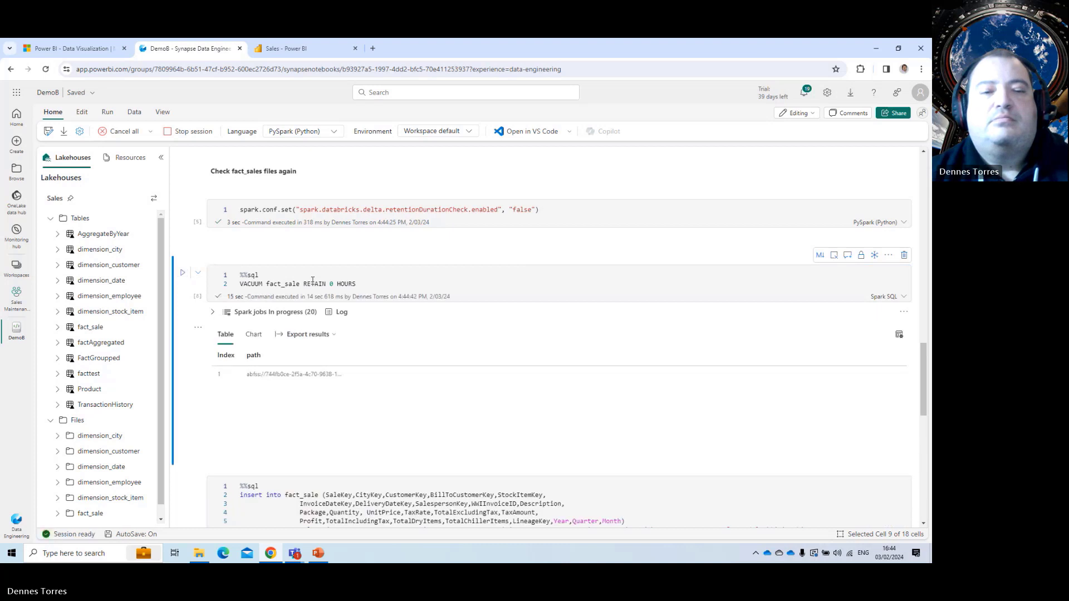
Step: Refresh the Sales lakehouse and show the files of the fact_sale table again after the vacuum
click(301, 50)
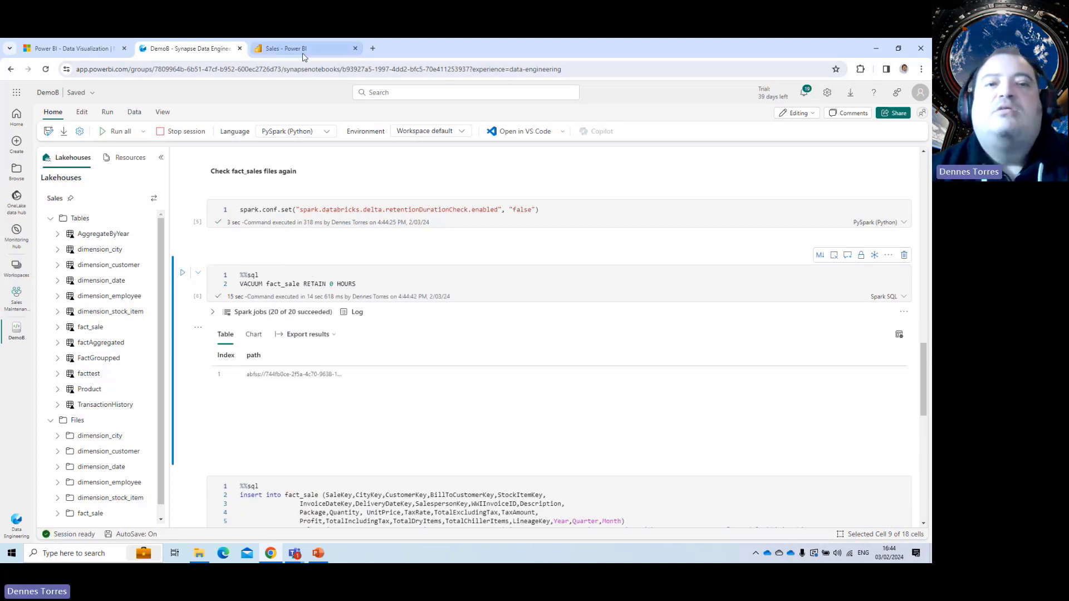
click(46, 71)
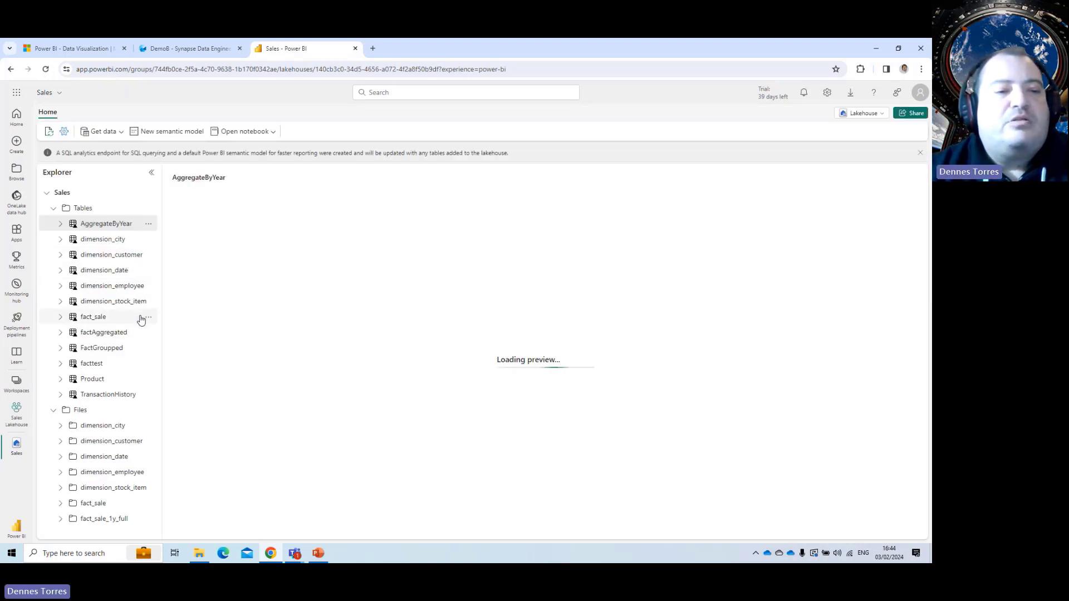
click(148, 317)
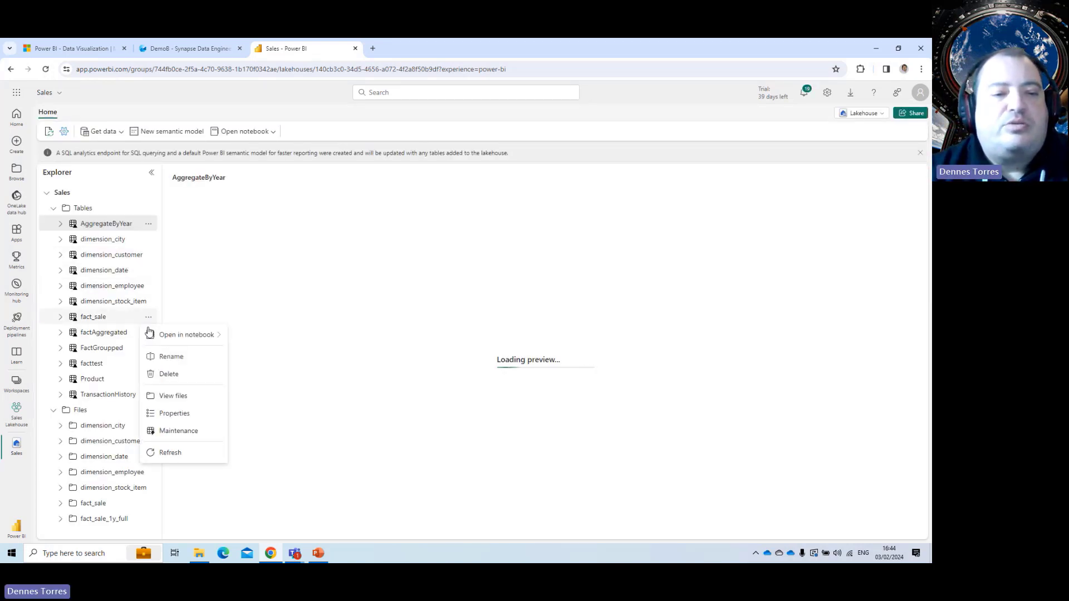
click(170, 396)
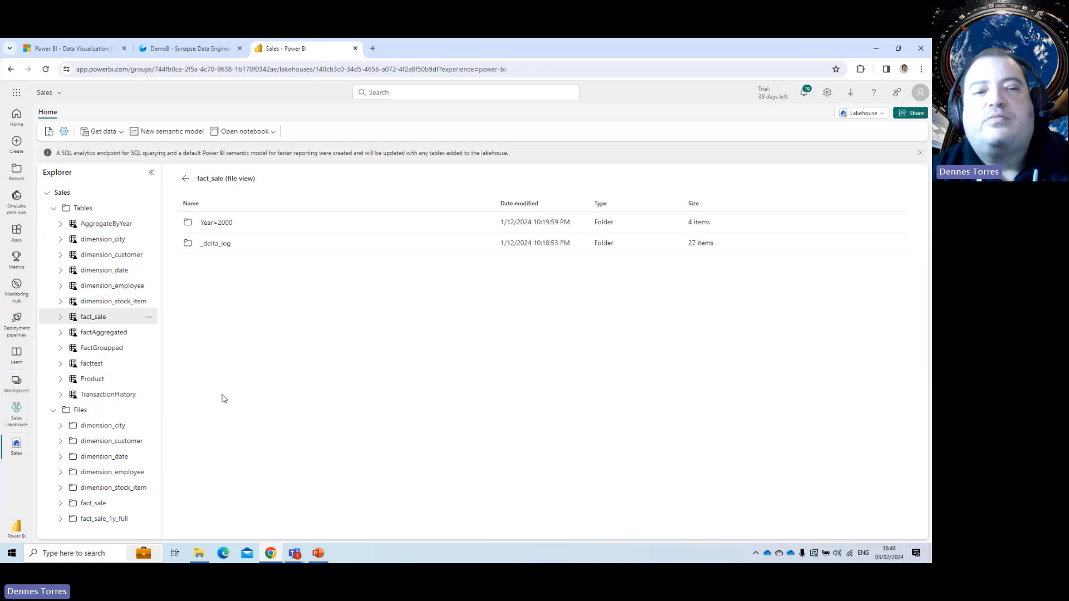
Step: Check which Parquet files remain in Quarter=1, Quarter=2 and Quarter=4 of Year=2000, and go back to the fact_sale file root
click(216, 223)
click(220, 223)
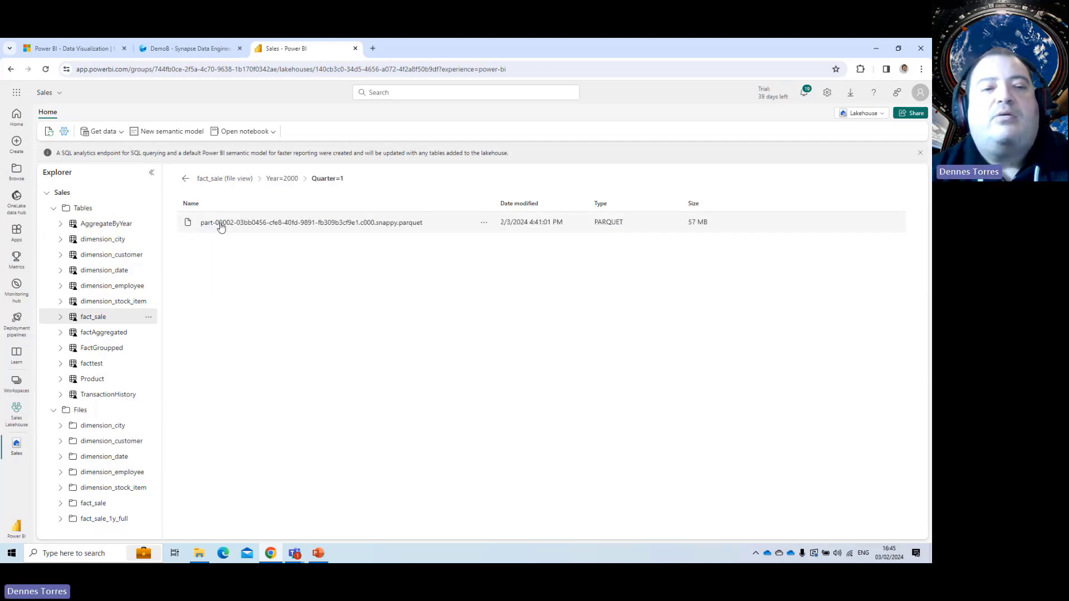
click(281, 178)
click(221, 239)
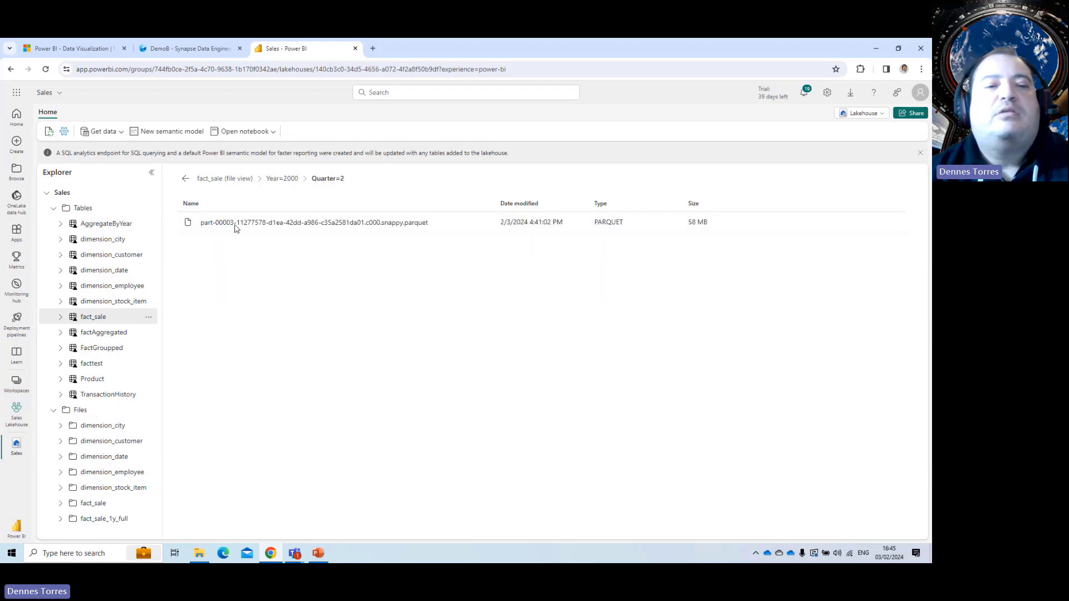
click(278, 178)
click(221, 285)
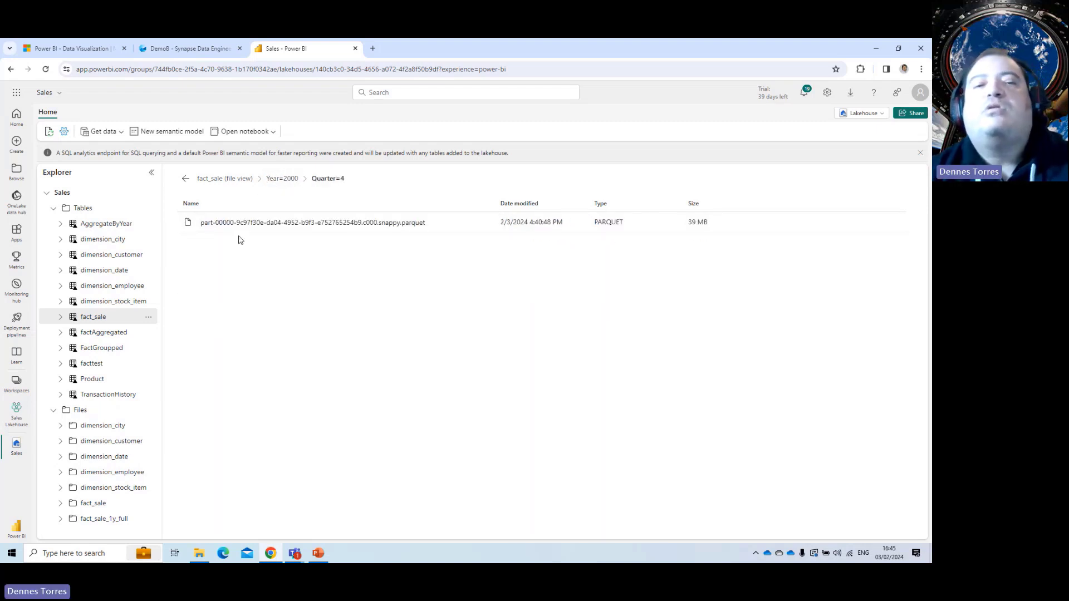
click(273, 178)
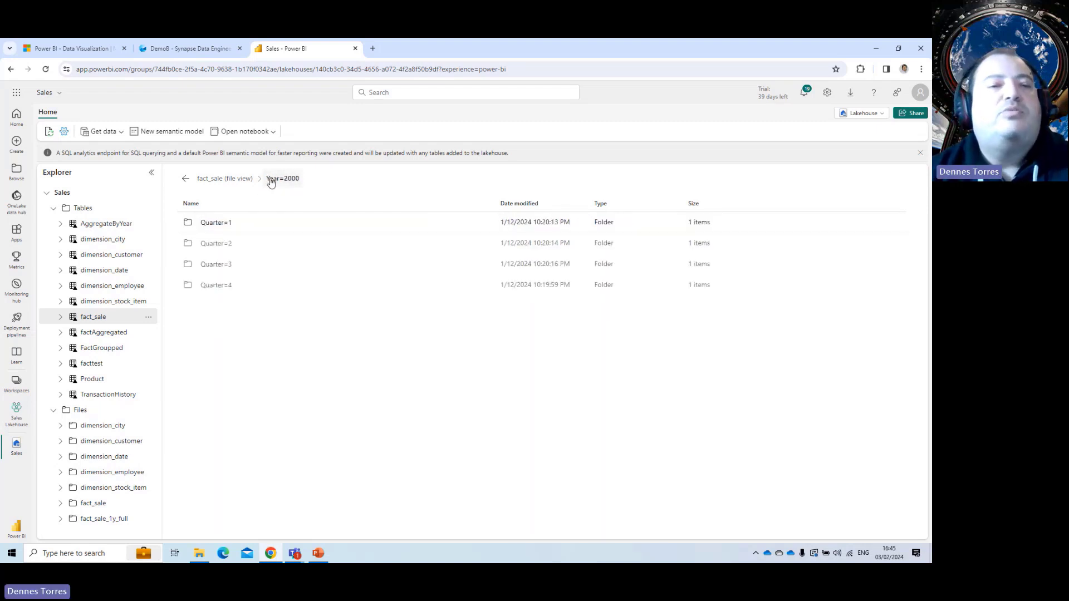
click(234, 188)
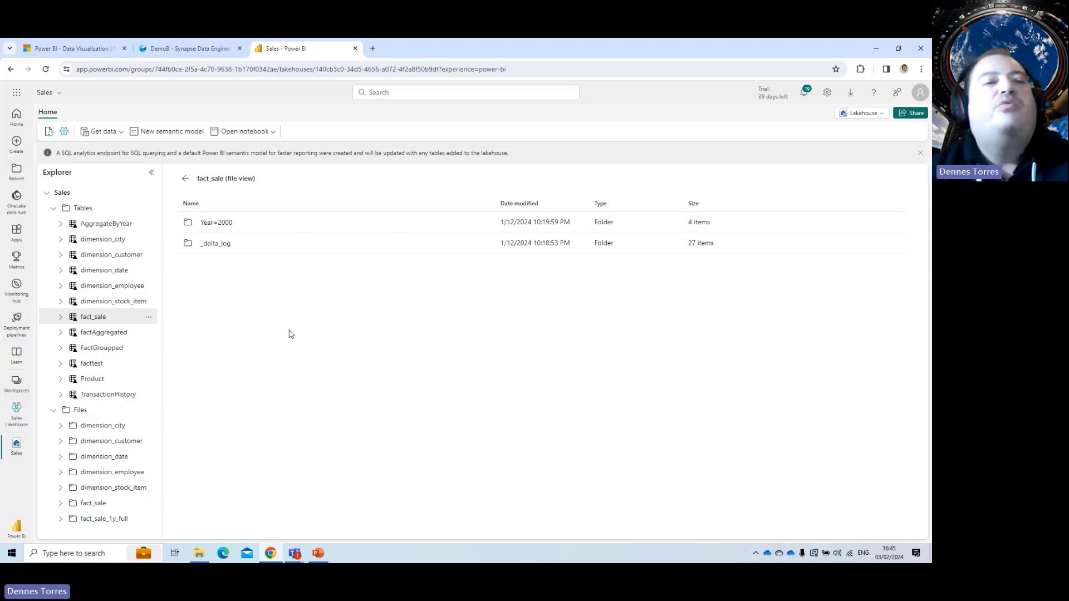
Step: In the DemoB notebook, run the insert that adds a record with SaleKey 45257746 to fact_sale for Year 2000, Quarter 4, Month 10
click(198, 53)
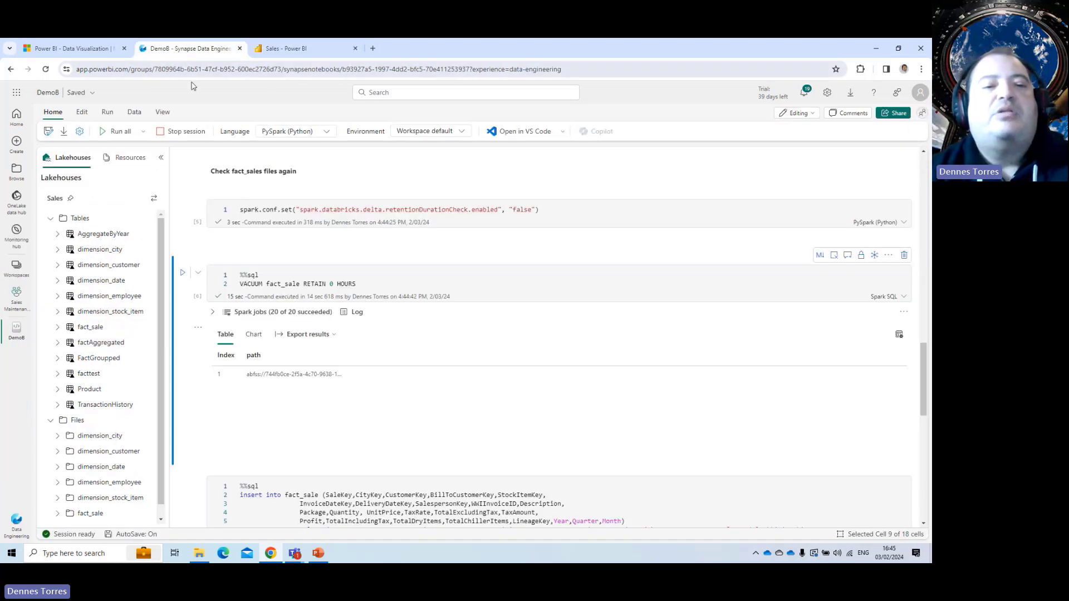
double_click(262, 284)
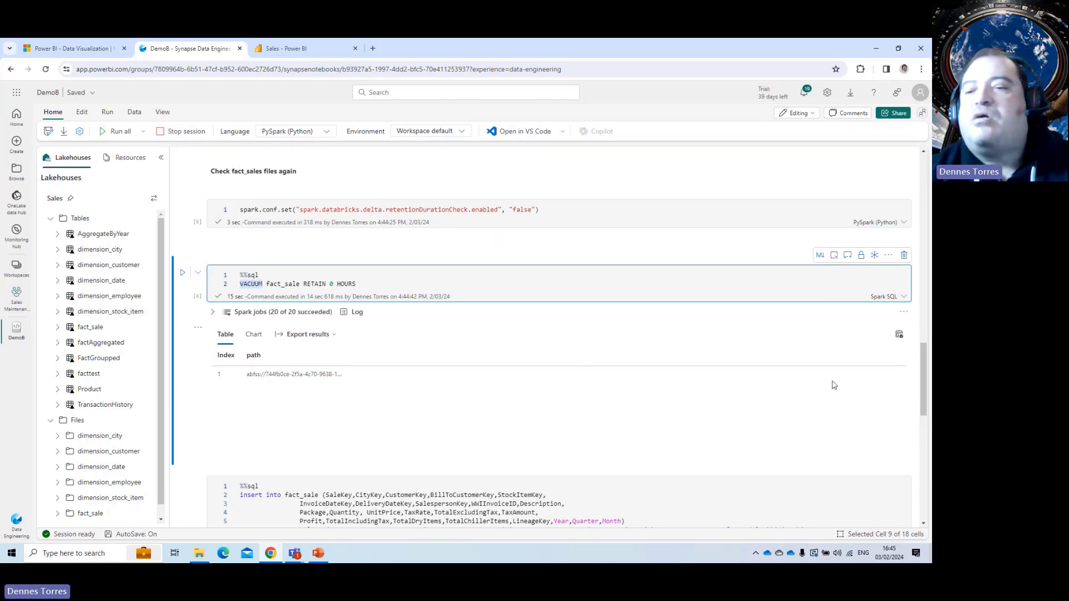
drag(923, 368, 919, 426)
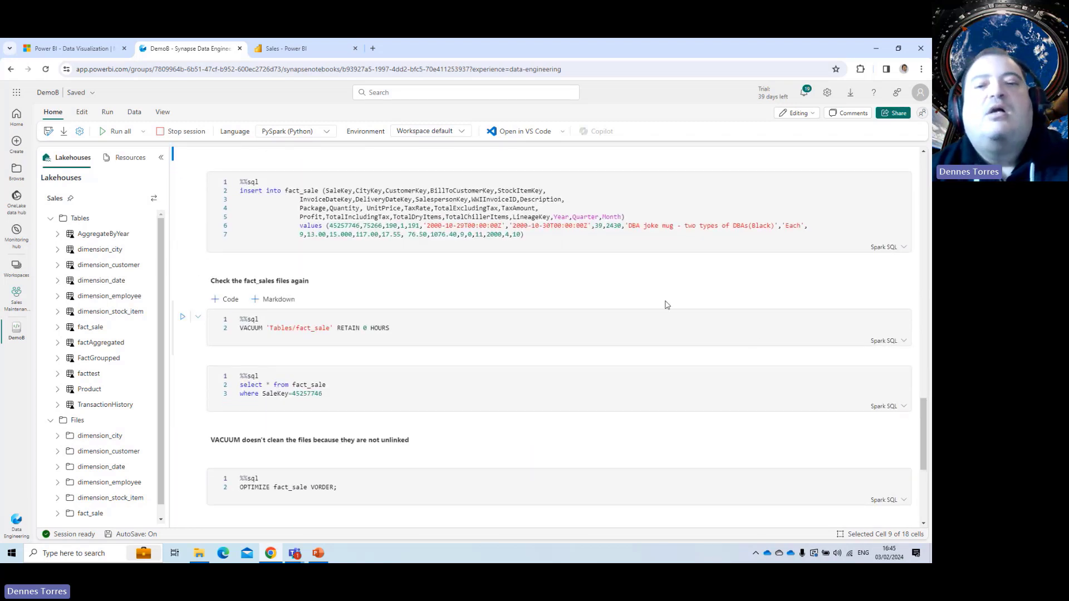
click(676, 238)
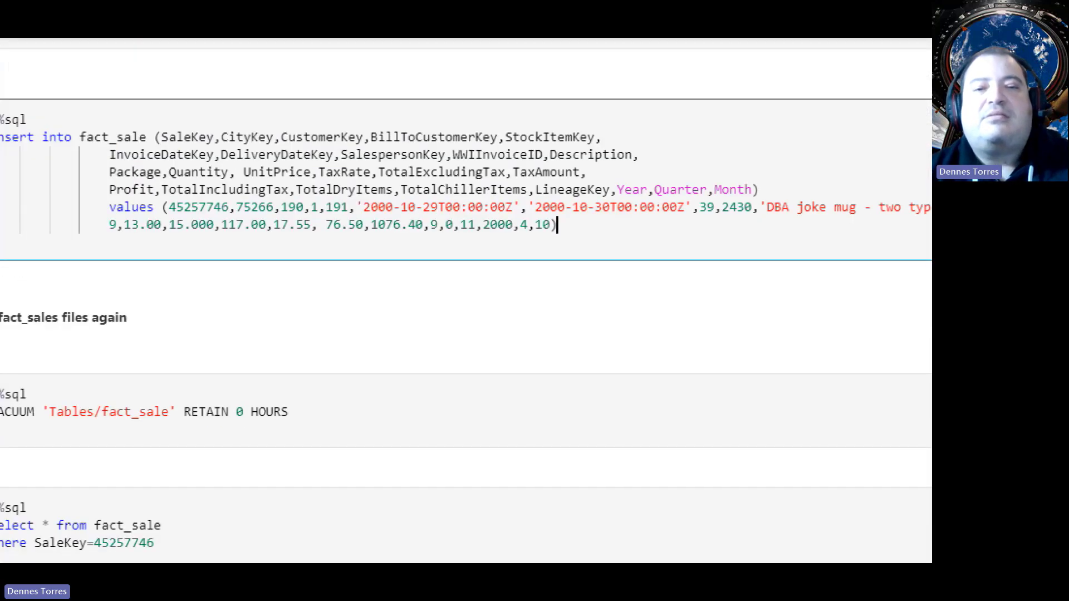
mouse_move(383, 218)
mouse_down()
mouse_move(483, 234)
mouse_move(536, 219)
mouse_up()
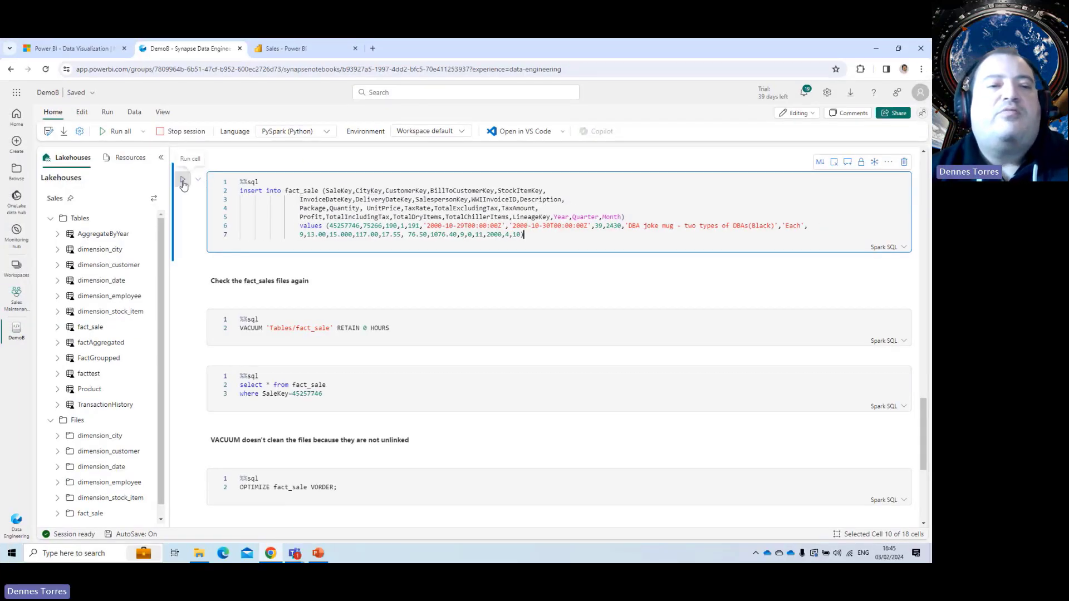
click(183, 182)
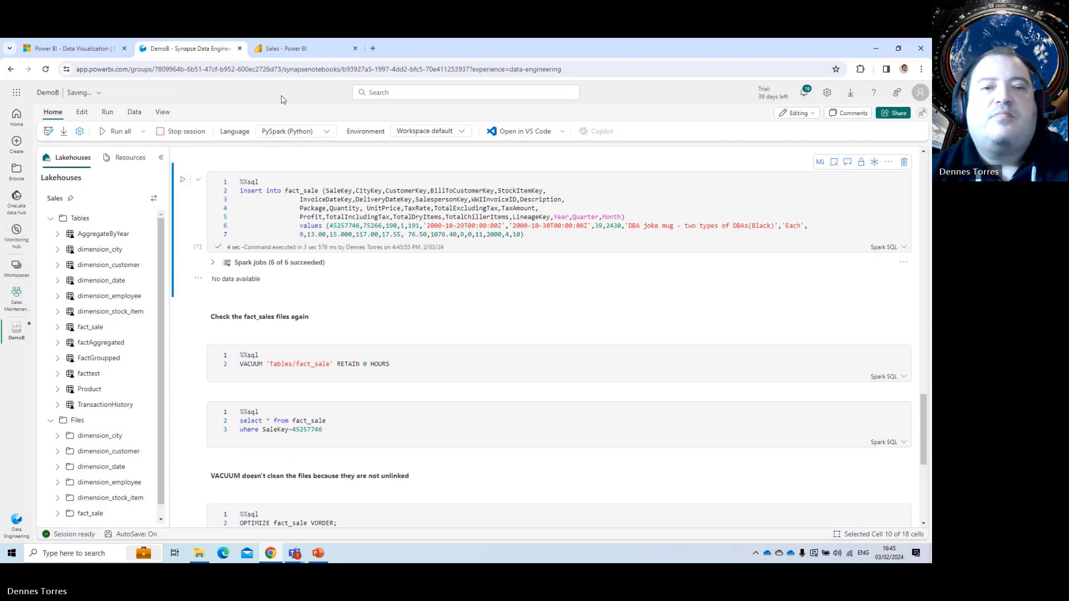
Step: Refresh the Sales lakehouse and examine the fact_sale Parquet files in Year=2000, Quarter=4 after the insert, comparing their modification dates and sizes
click(294, 49)
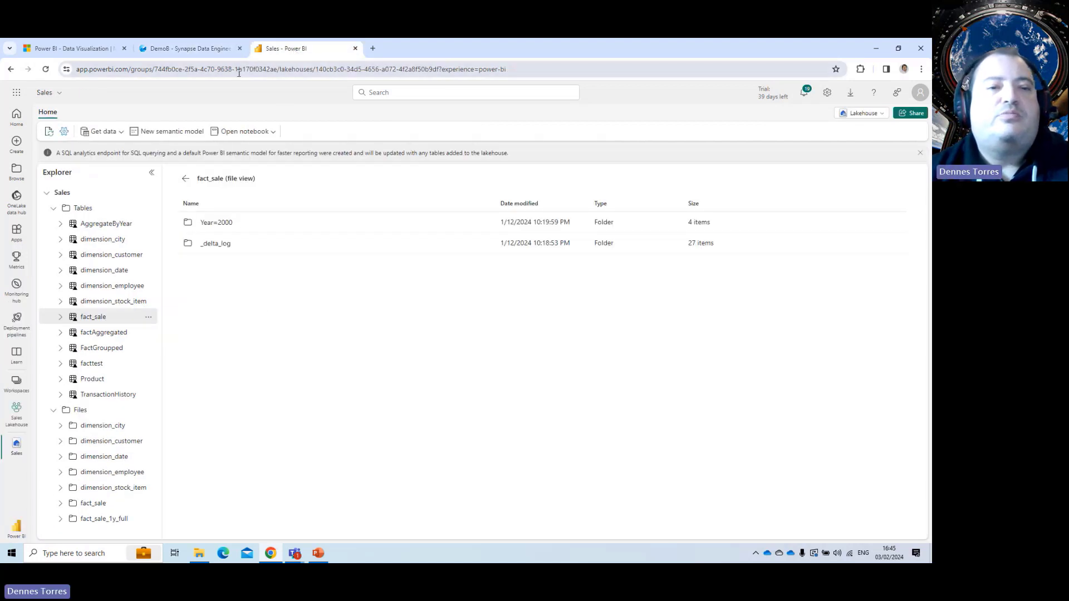
click(46, 69)
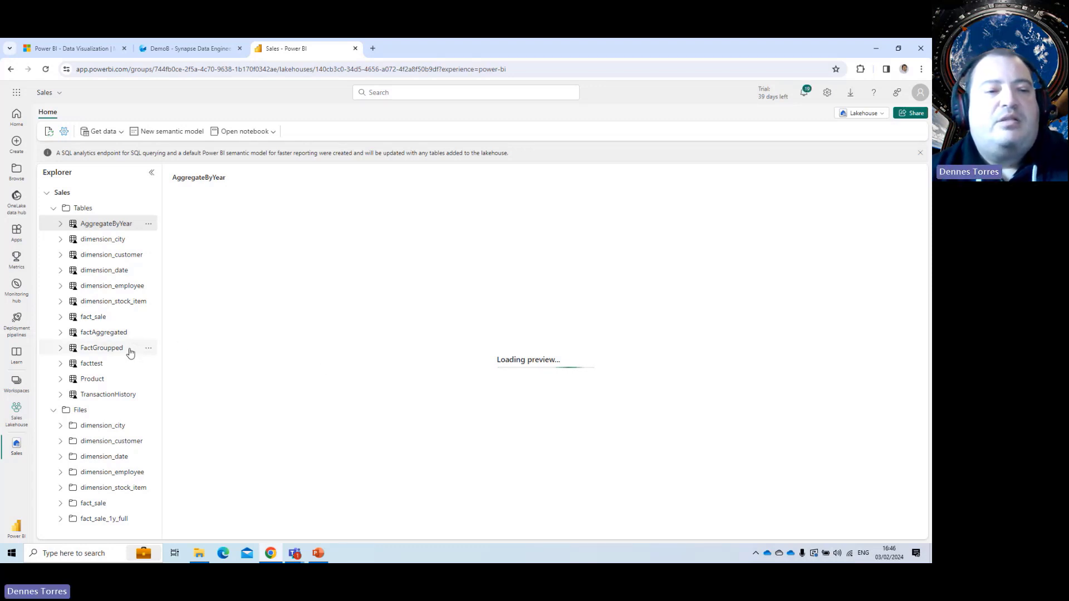
click(147, 317)
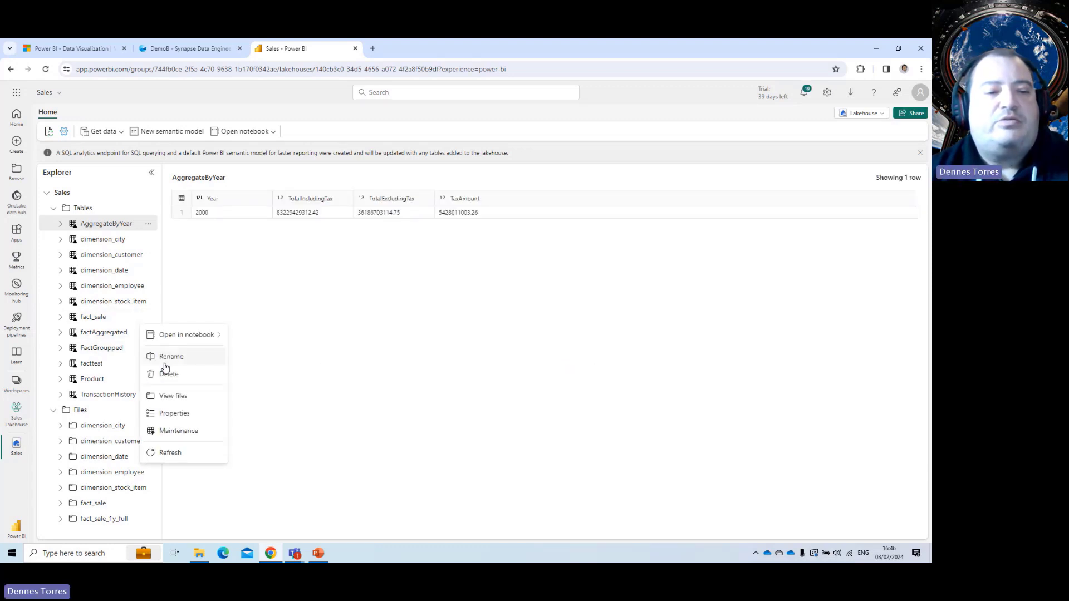
click(184, 403)
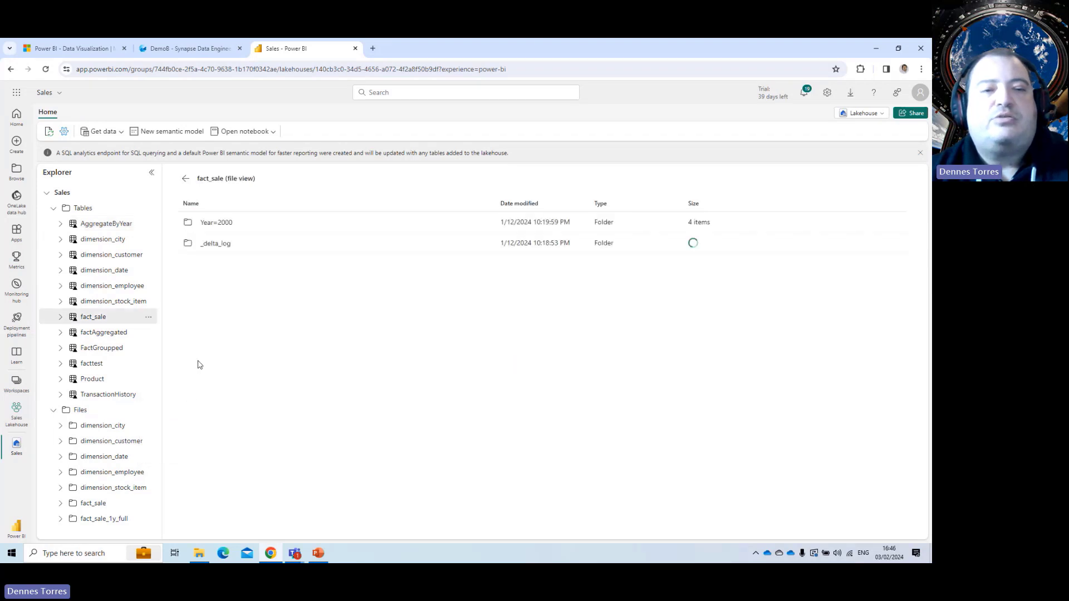
click(217, 223)
click(215, 285)
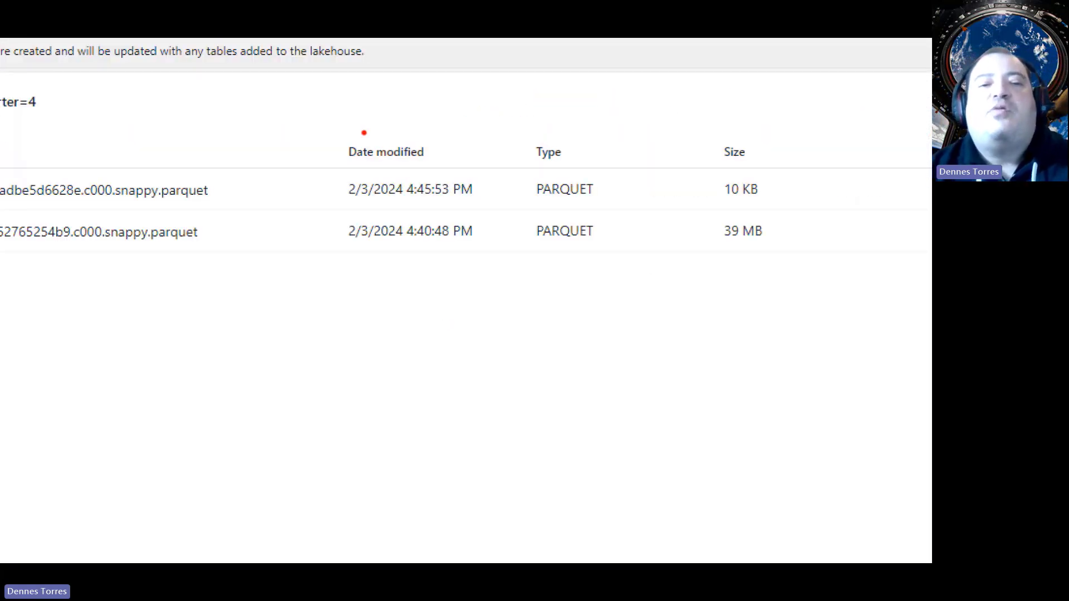
mouse_move(365, 108)
mouse_down()
mouse_move(284, 184)
mouse_move(476, 340)
mouse_move(598, 323)
mouse_move(601, 303)
mouse_move(716, 268)
mouse_move(836, 257)
mouse_move(591, 94)
mouse_move(341, 112)
mouse_up()
drag(495, 143, 518, 305)
drag(700, 115, 701, 300)
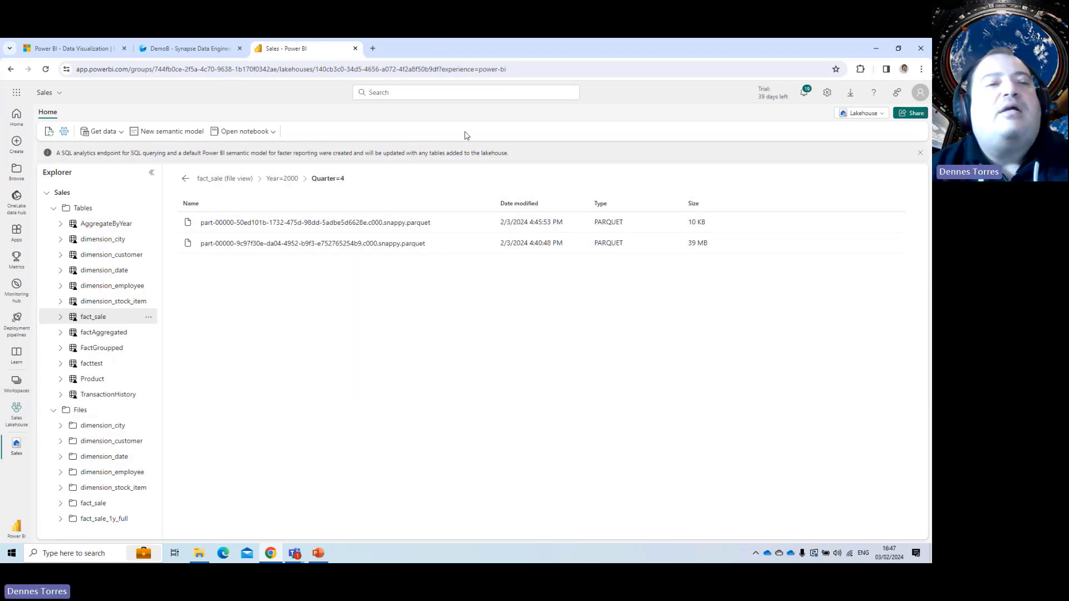
Step: In the DemoB notebook, run the VACUUM of fact_sale with RETAIN 0 HOURS that follows the insert
click(204, 51)
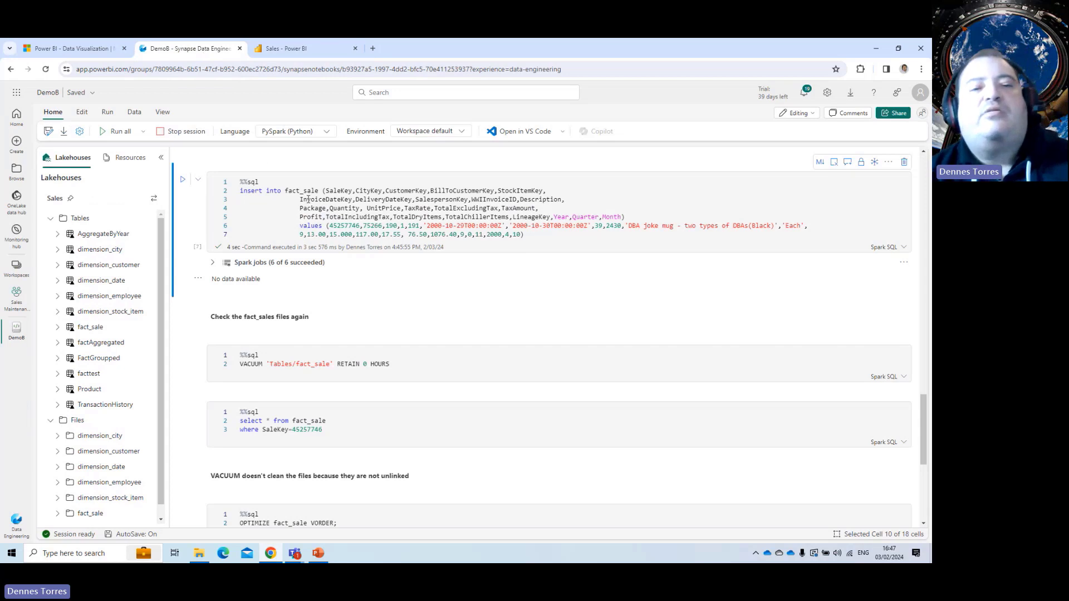
click(334, 218)
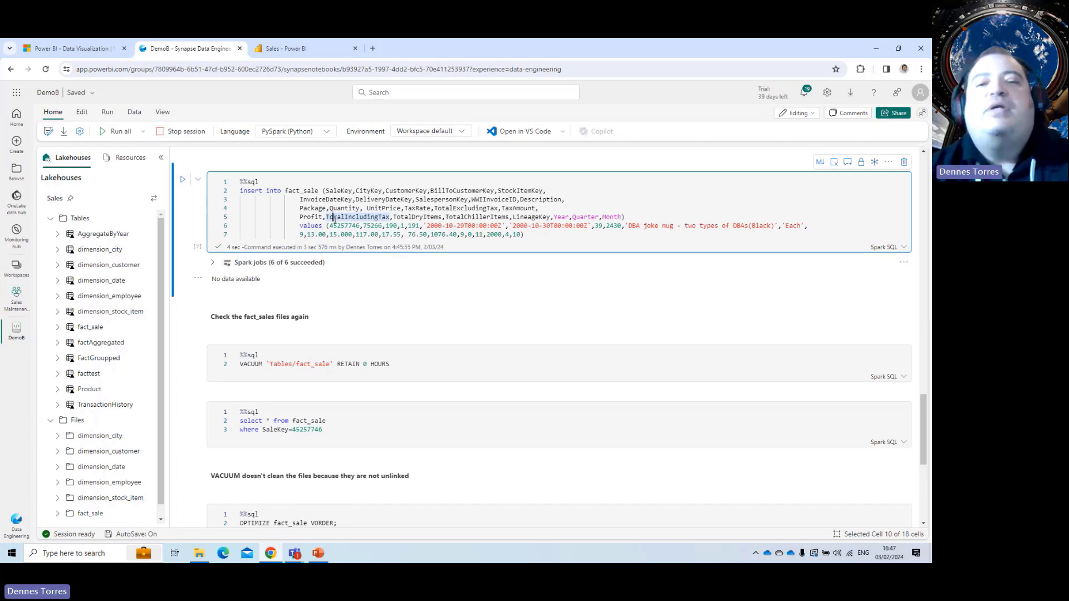
click(399, 365)
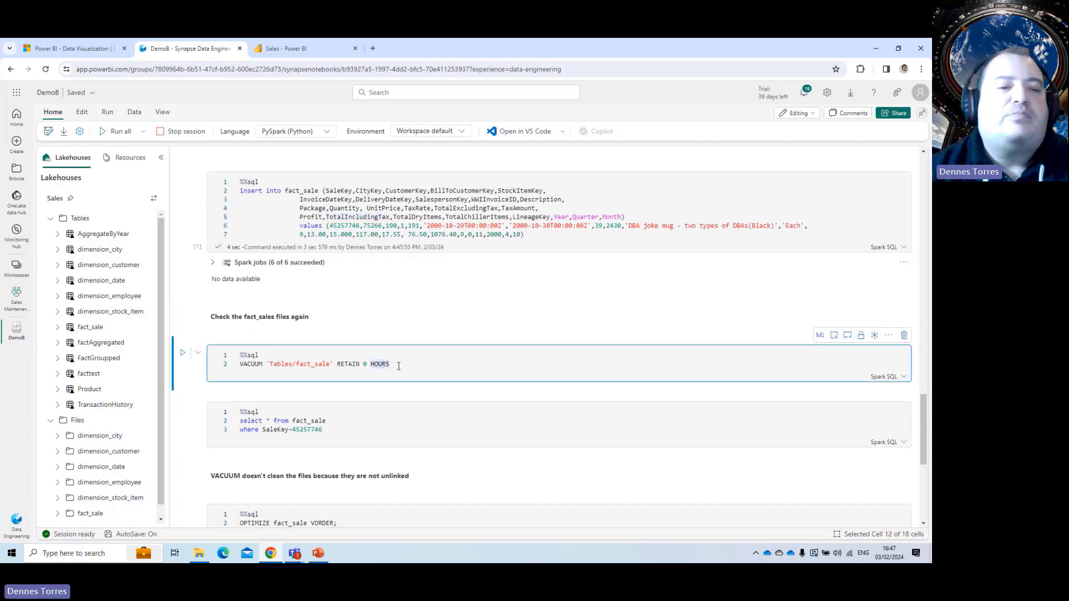
click(180, 353)
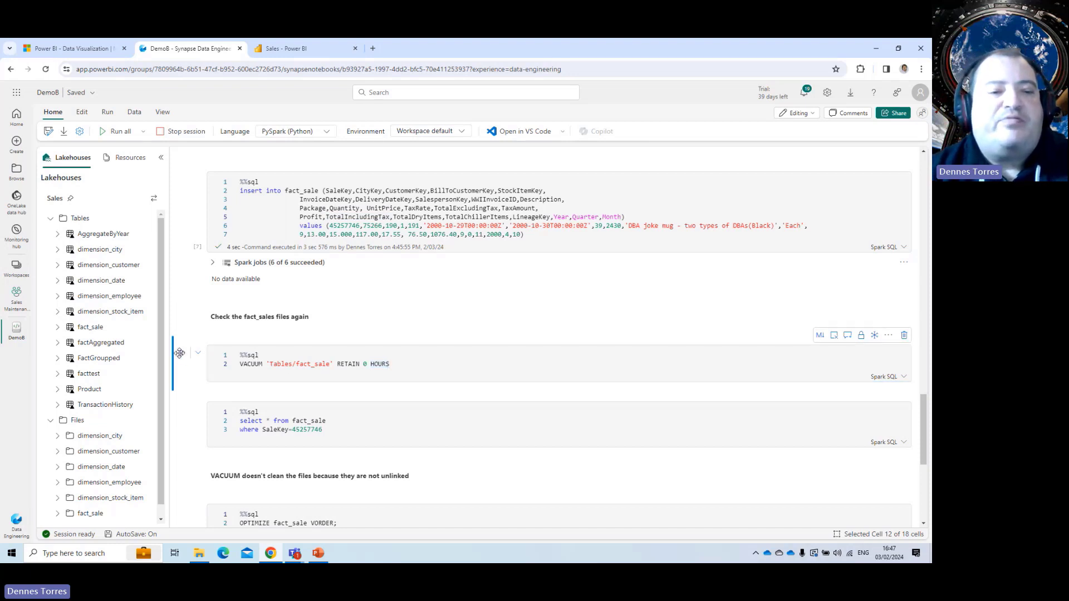
click(179, 353)
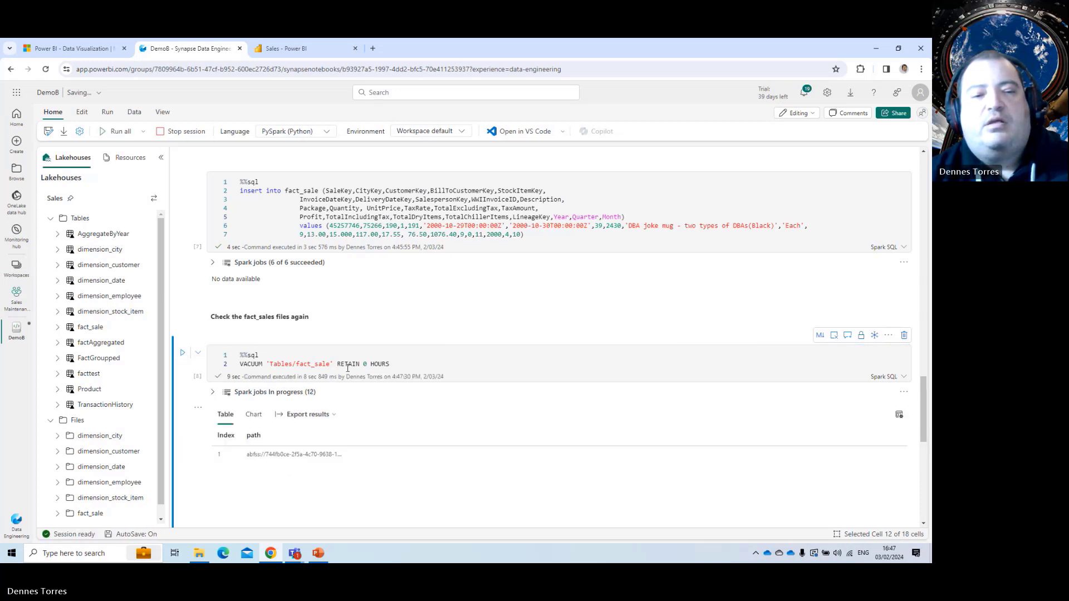
Step: Reload the Sales lakehouse and check which fact_sale files are in Year=2000, Quarter=4 after the second vacuum
click(291, 55)
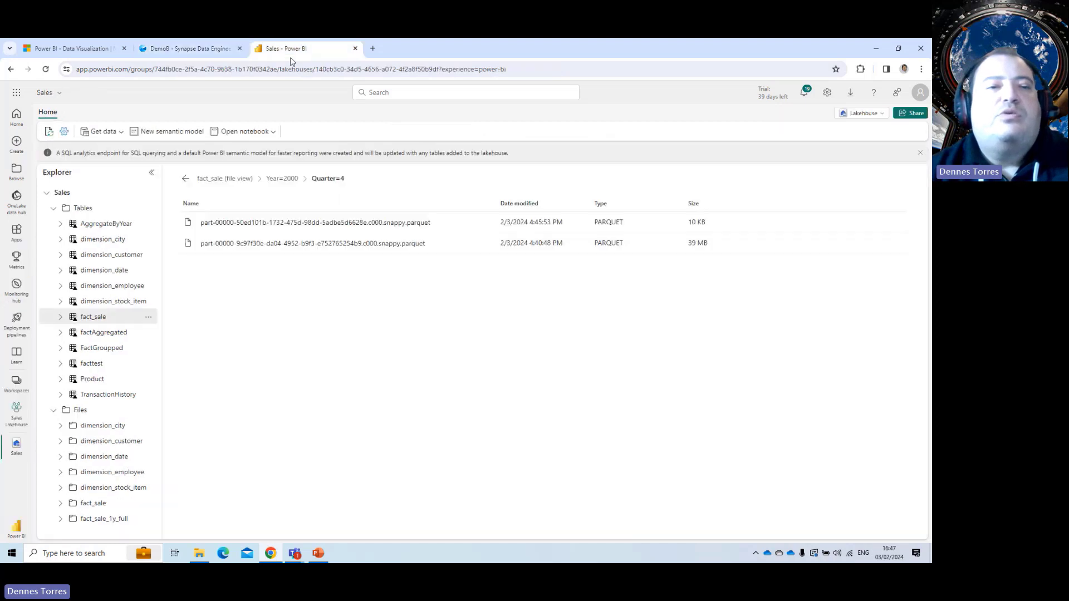
click(49, 72)
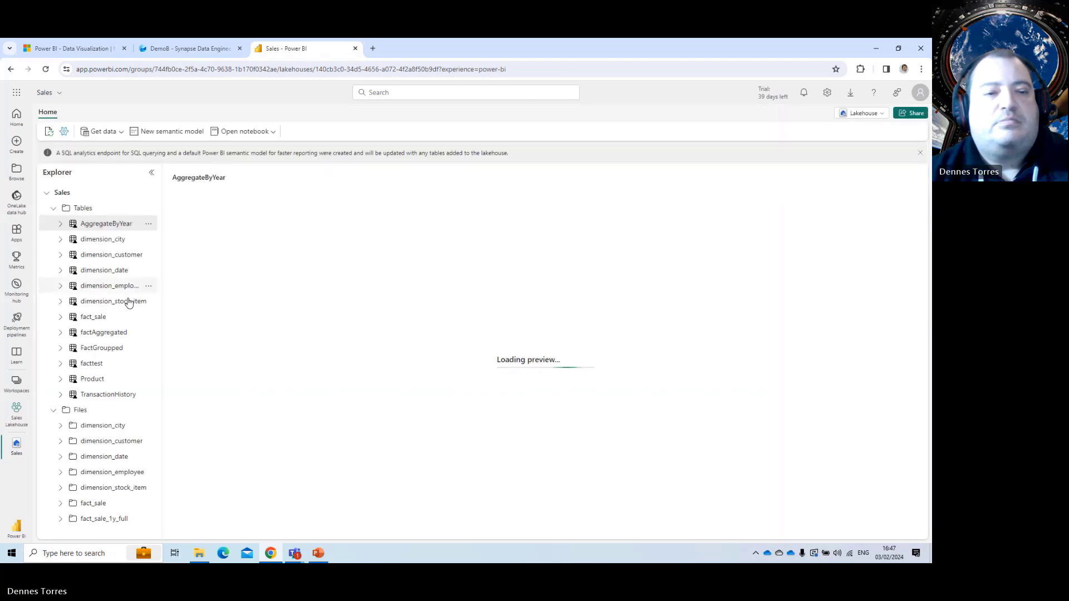
click(148, 317)
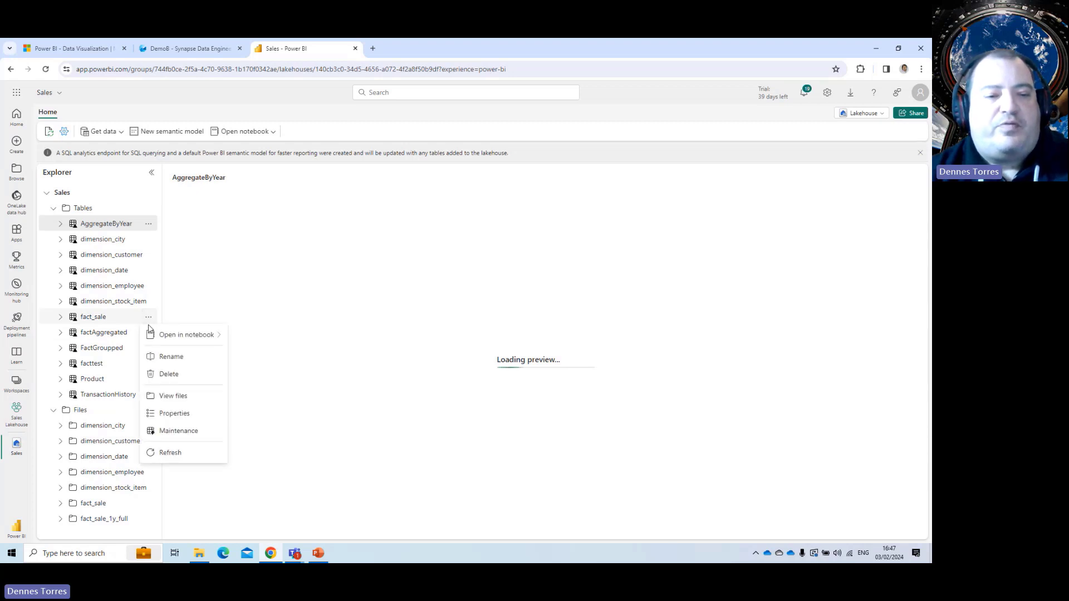
click(183, 401)
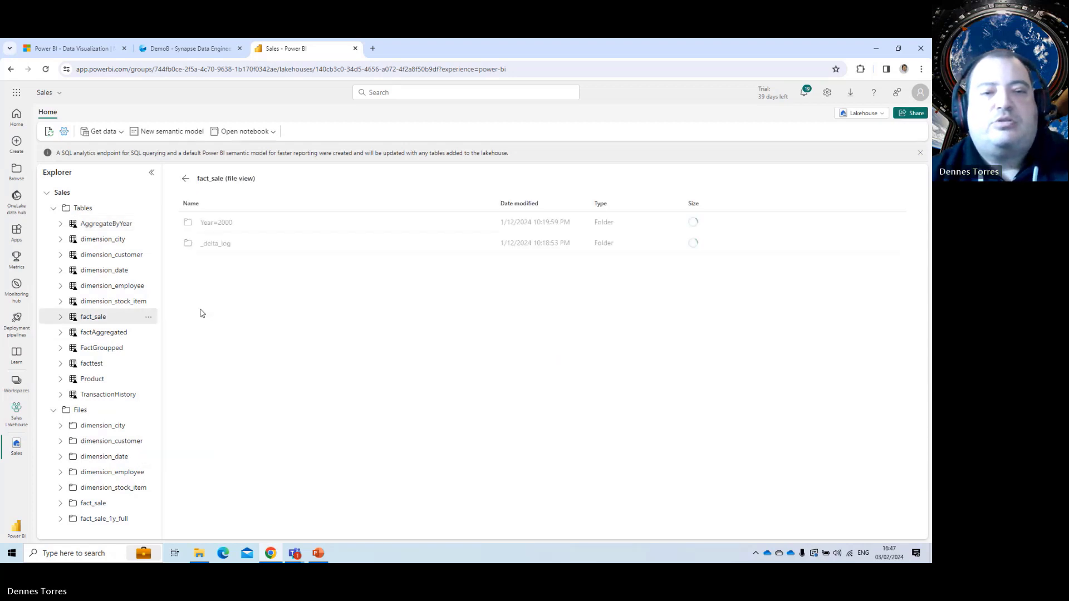
click(218, 243)
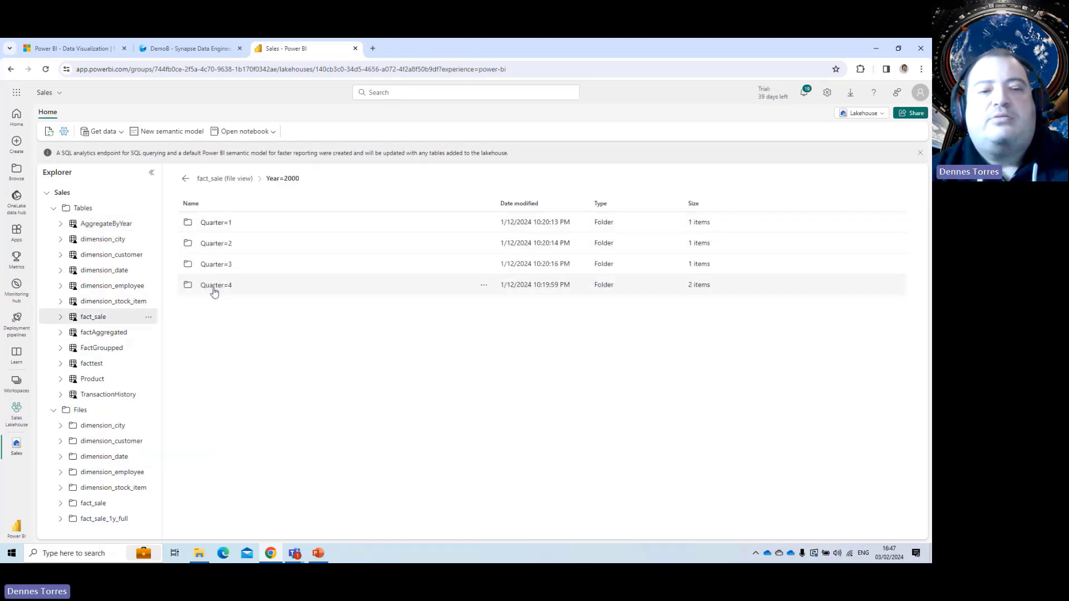
click(214, 287)
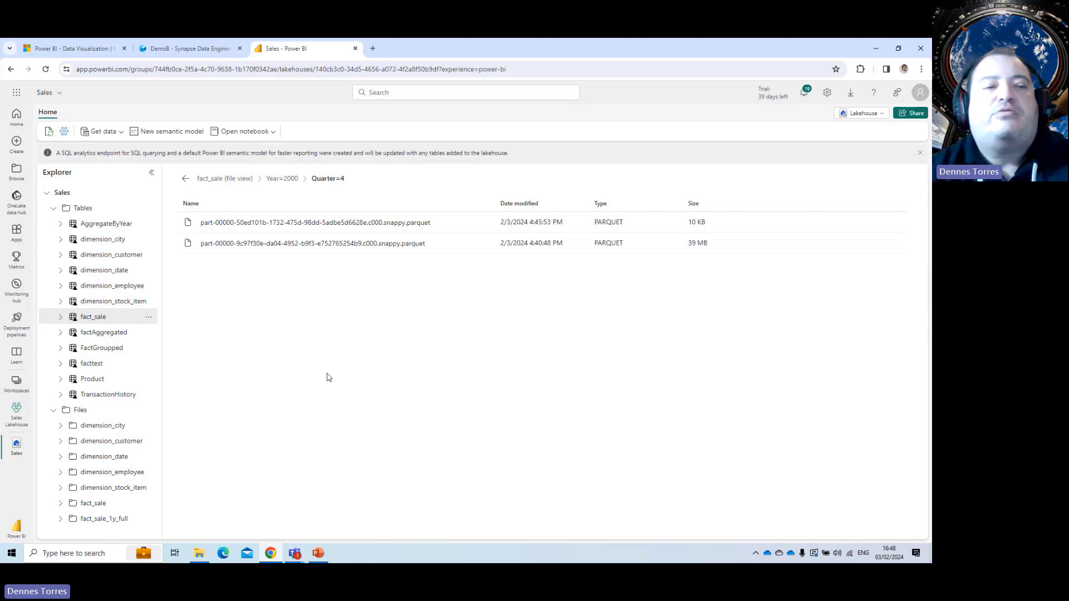
Step: Return to the DemoB notebook and run OPTIMIZE on fact_sale with VORDER
click(196, 50)
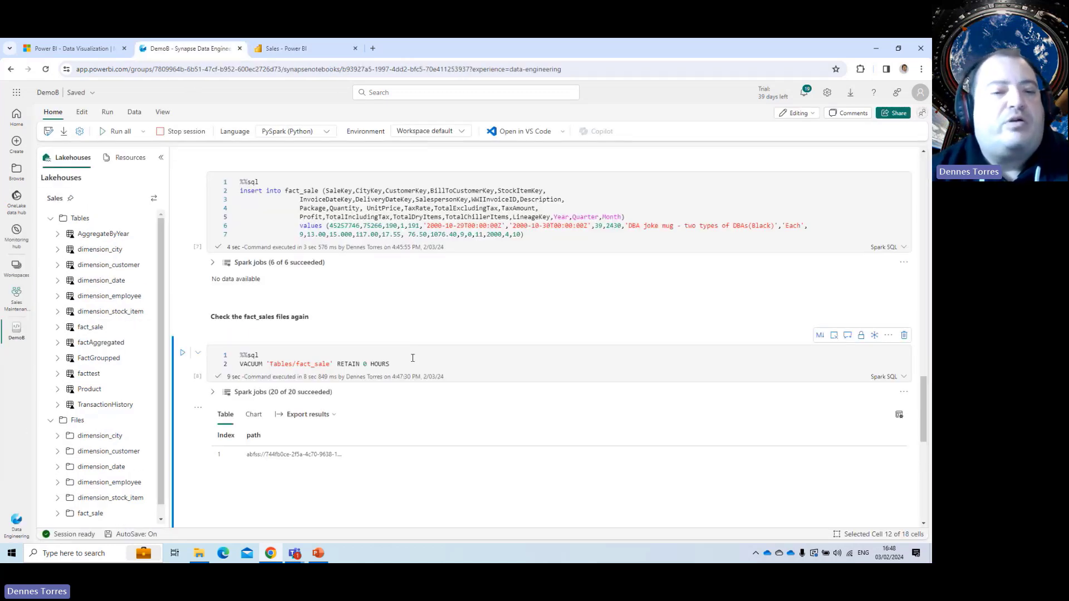
click(390, 364)
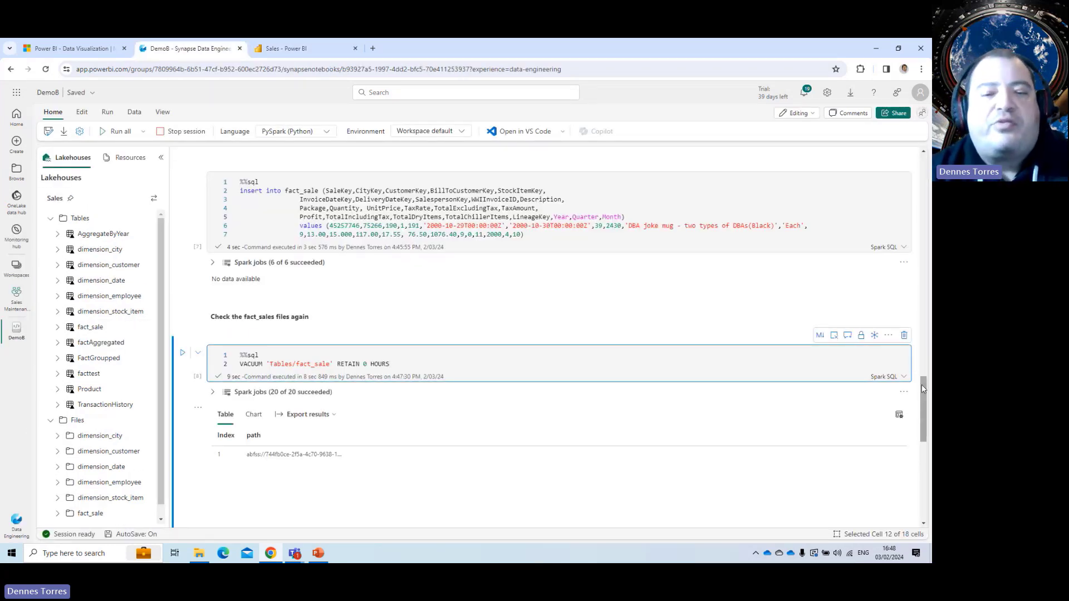
drag(922, 386, 928, 436)
scroll(928, 436, down, 2)
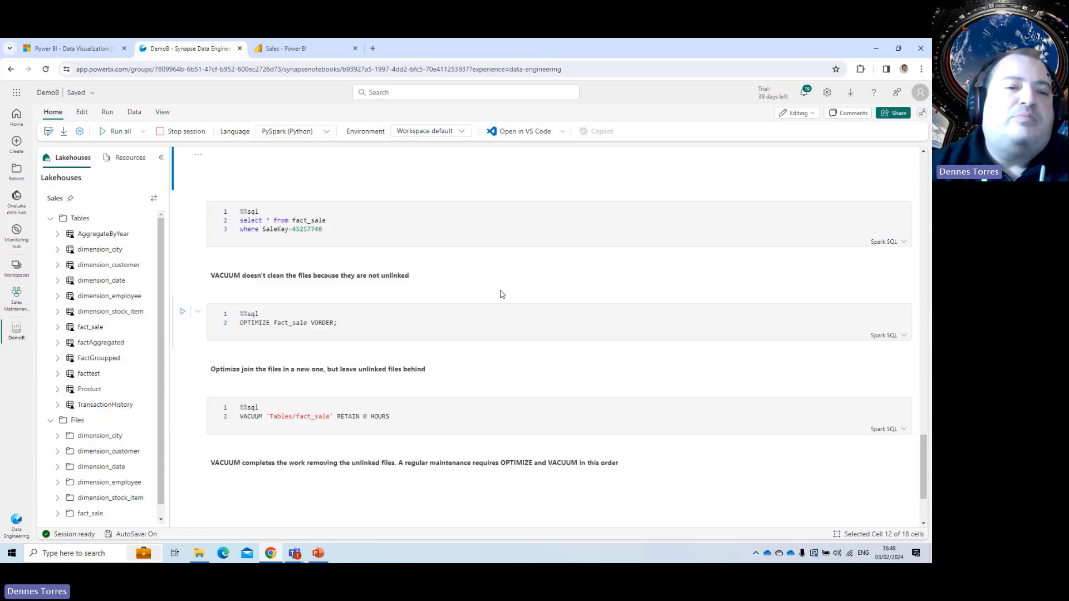
click(350, 228)
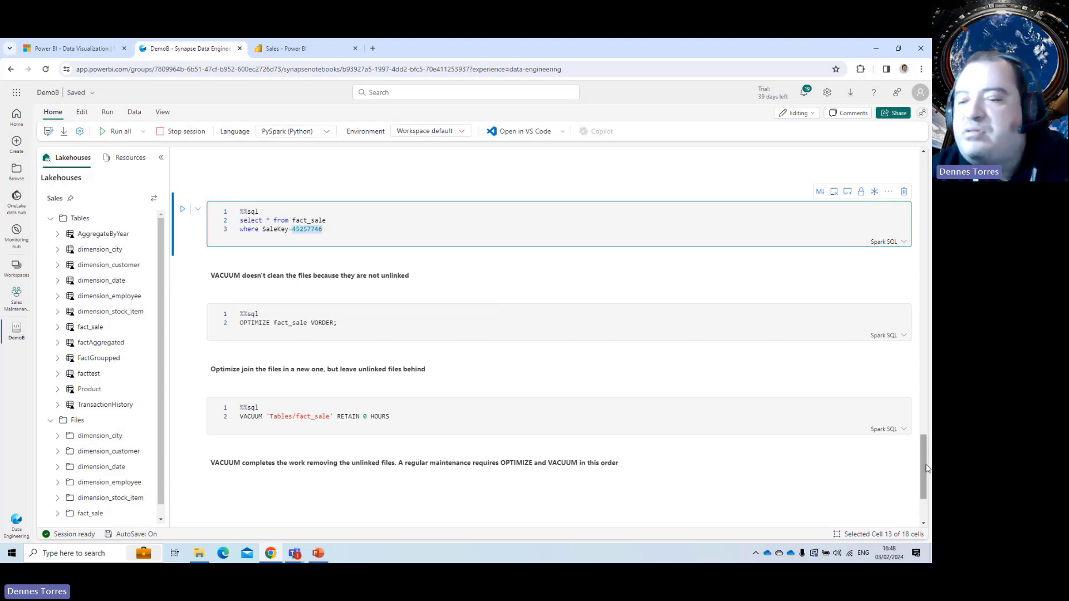
scroll(924, 467, down, 2)
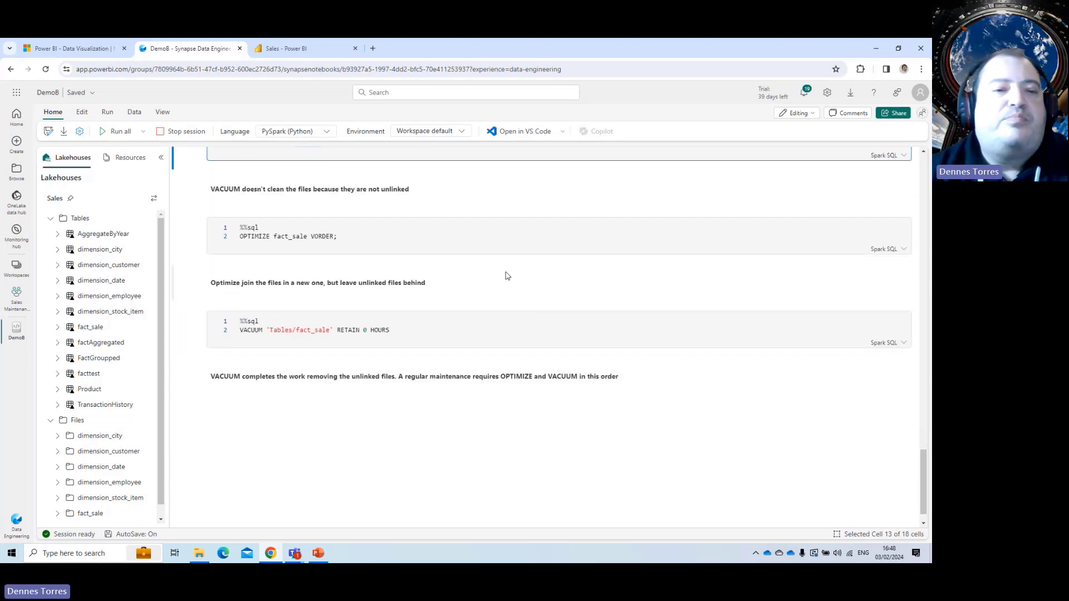
click(507, 239)
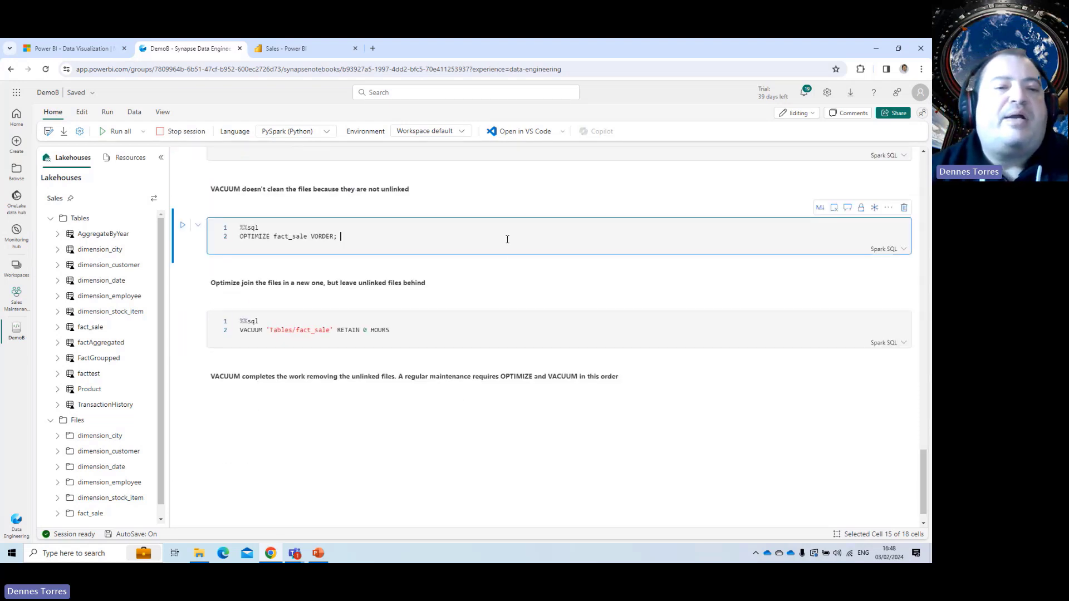
click(183, 226)
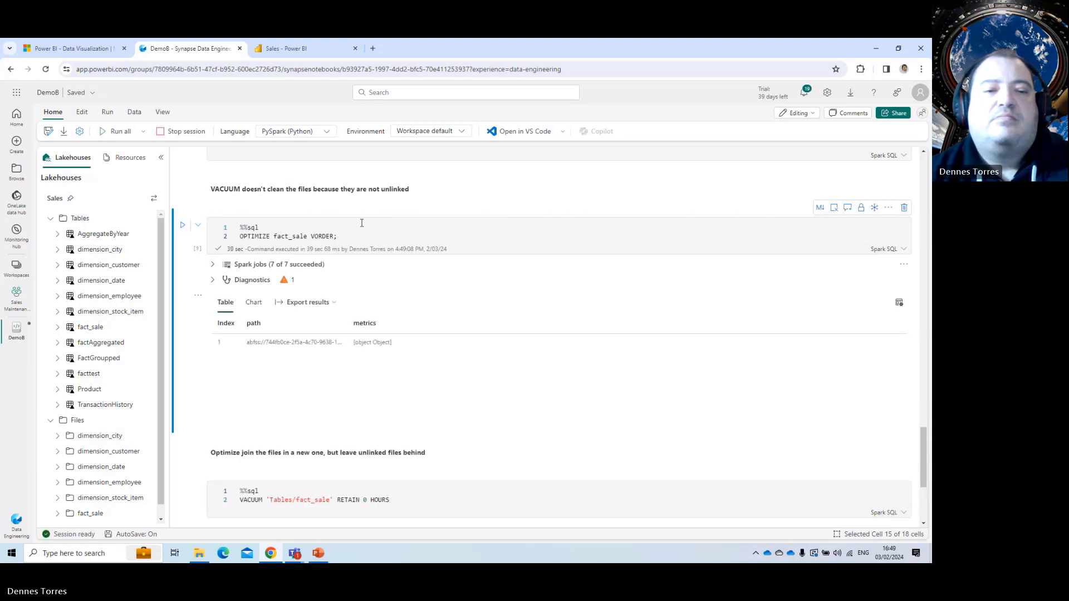
Step: Refresh the Sales lakehouse and compare the dates and sizes of the fact_sale files in Year=2000, Quarter=4 after the optimize
click(301, 45)
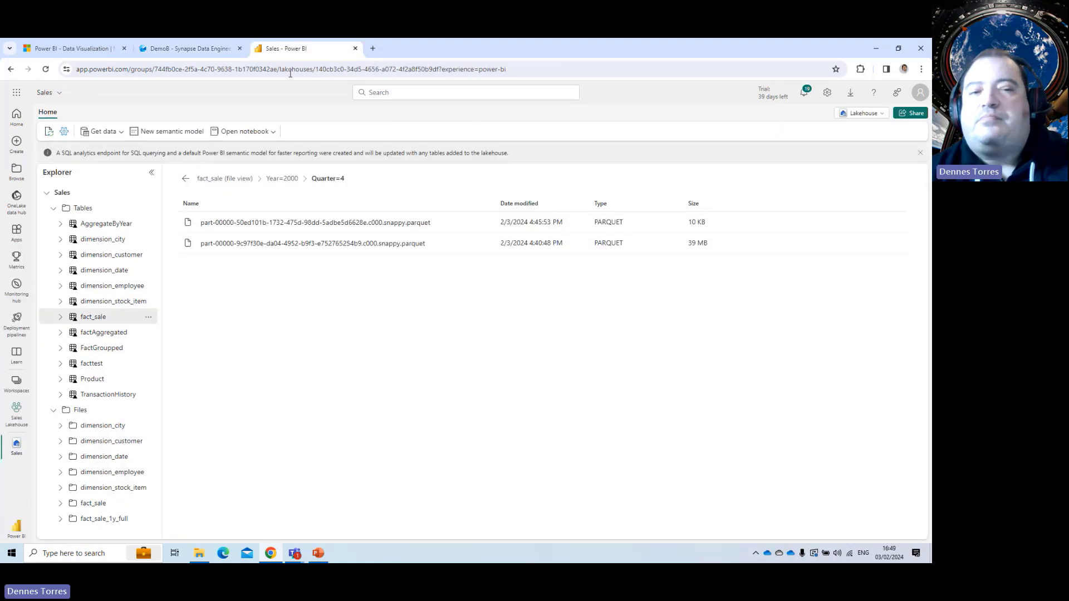
click(46, 69)
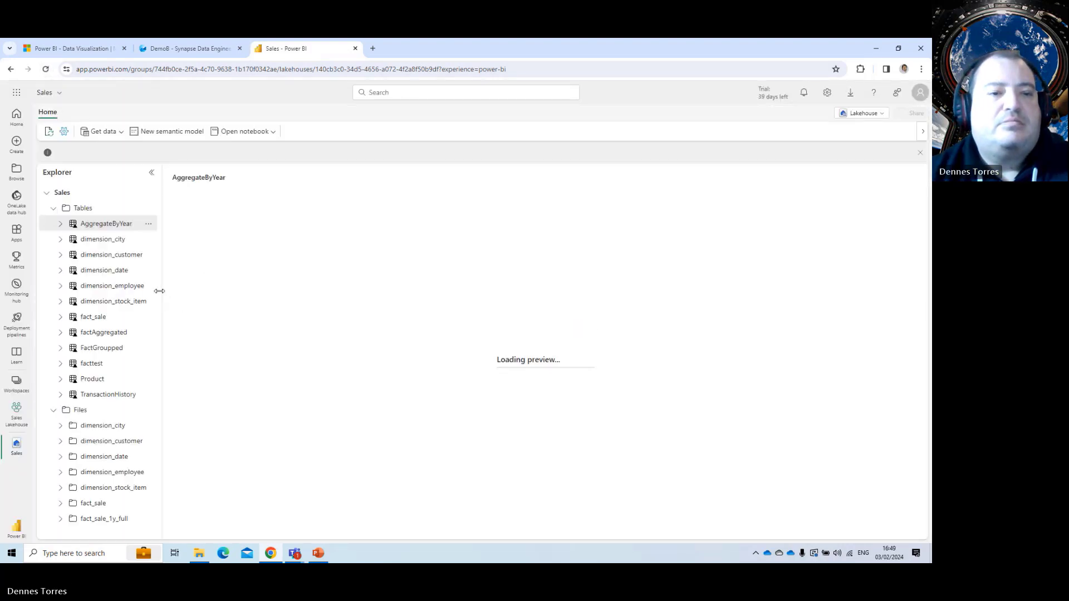
click(149, 318)
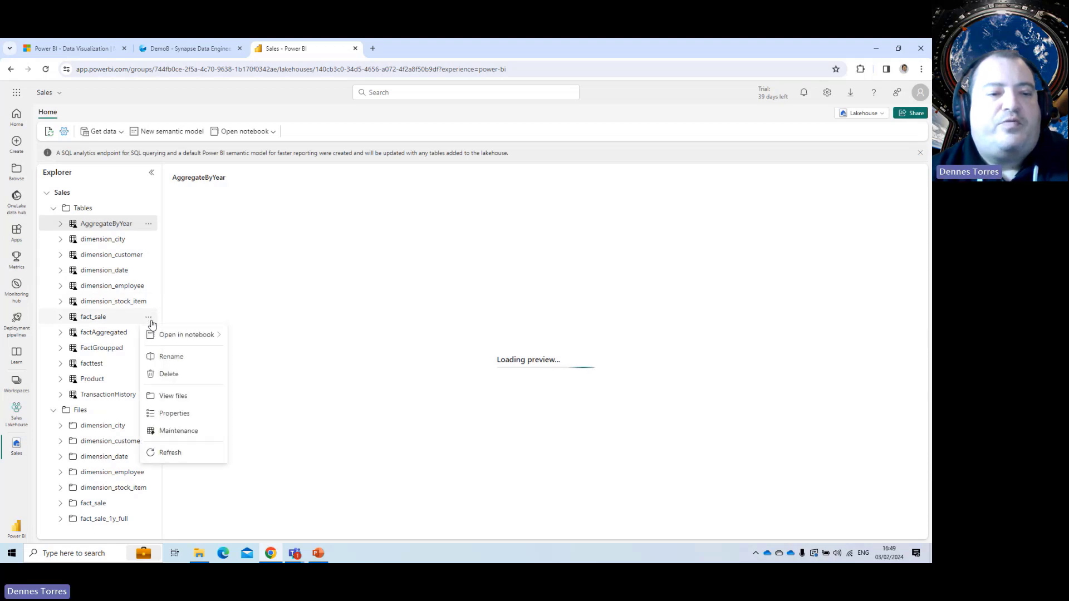
click(180, 395)
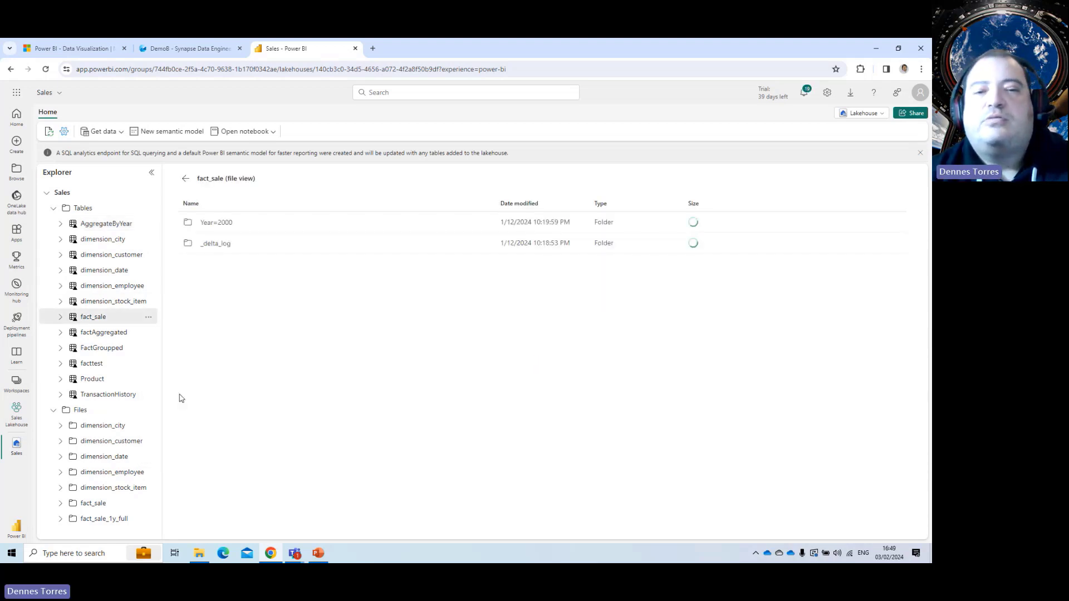
click(214, 223)
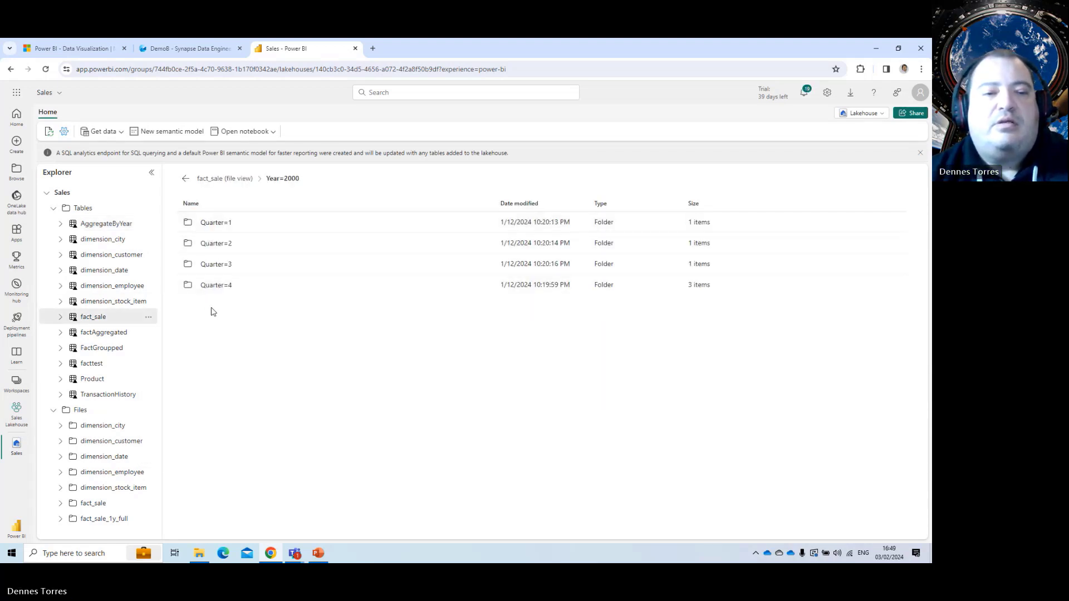
click(215, 289)
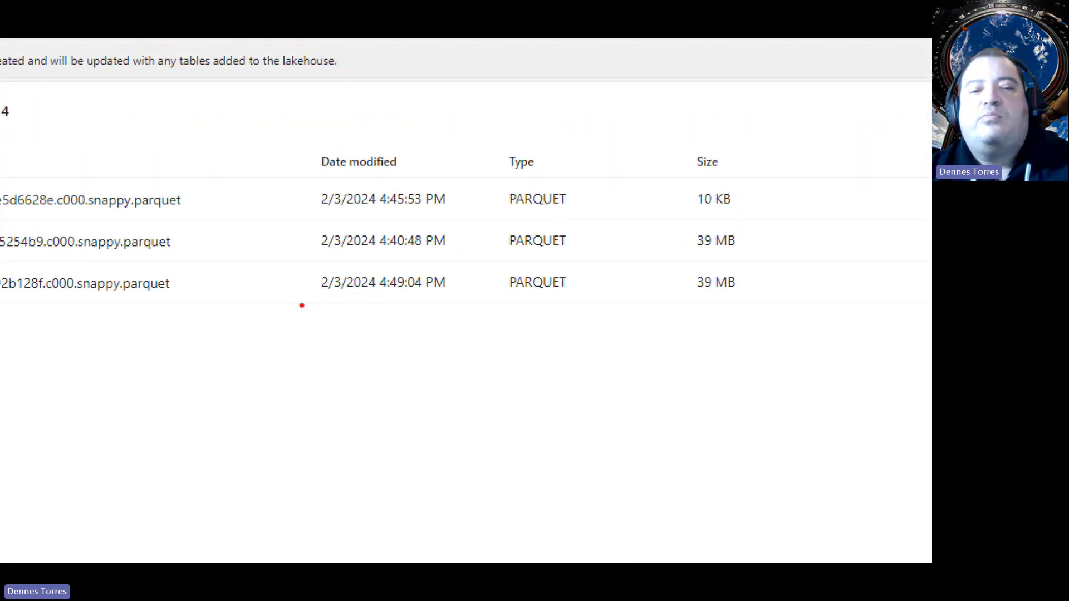
mouse_move(302, 305)
mouse_down()
mouse_move(474, 313)
mouse_move(757, 293)
mouse_move(759, 284)
mouse_move(725, 253)
mouse_move(687, 313)
mouse_up()
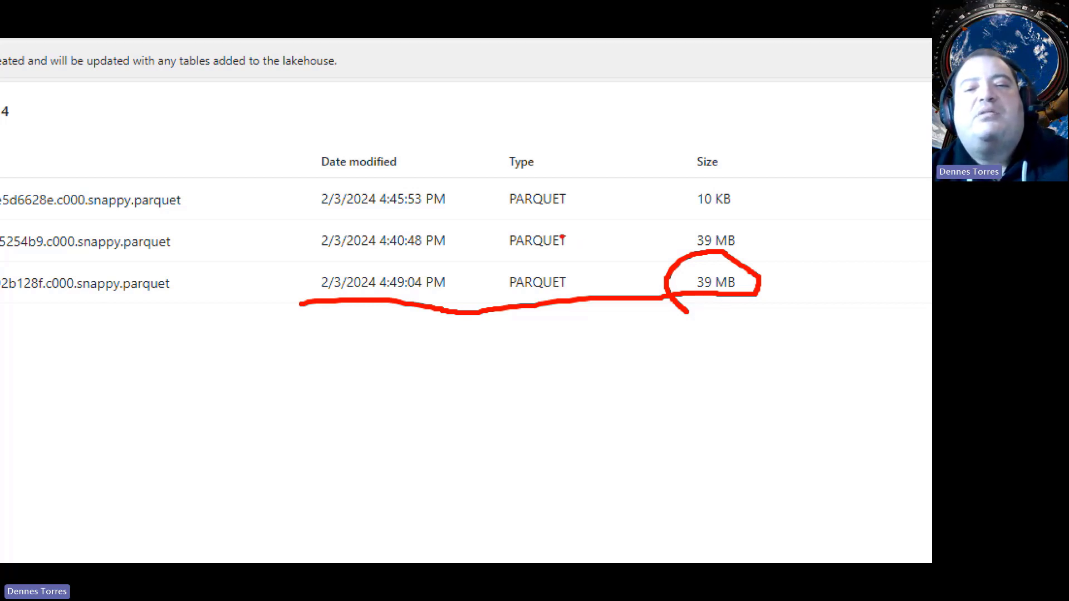
mouse_move(568, 251)
mouse_down()
mouse_move(622, 215)
mouse_move(609, 185)
mouse_move(549, 177)
mouse_up()
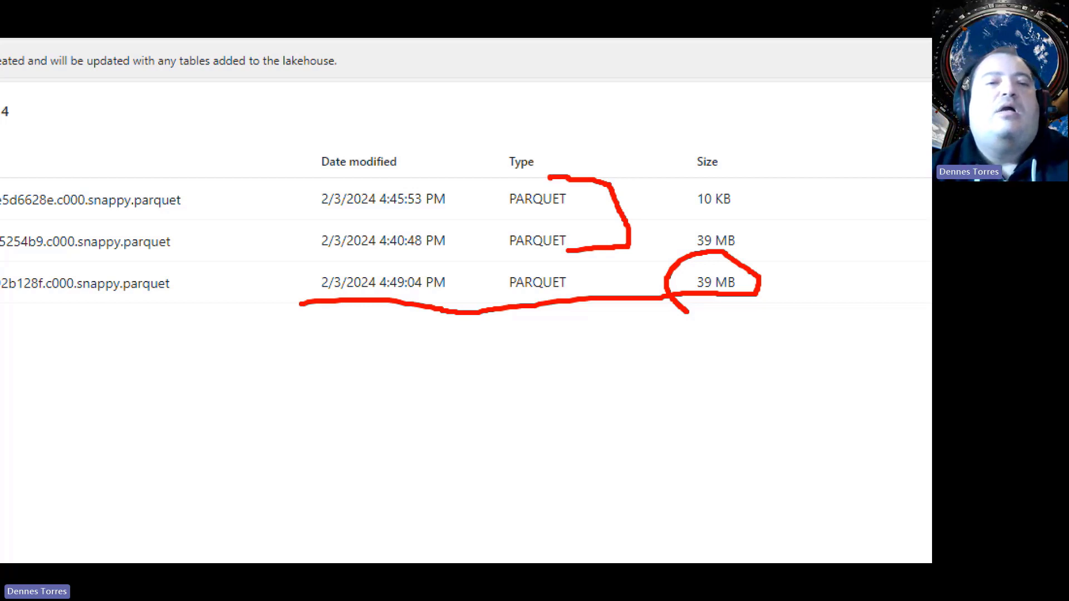
Step: Return to the DemoB notebook and run the final VACUUM of fact_sale with RETAIN 0 HOURS that follows the optimize
click(199, 50)
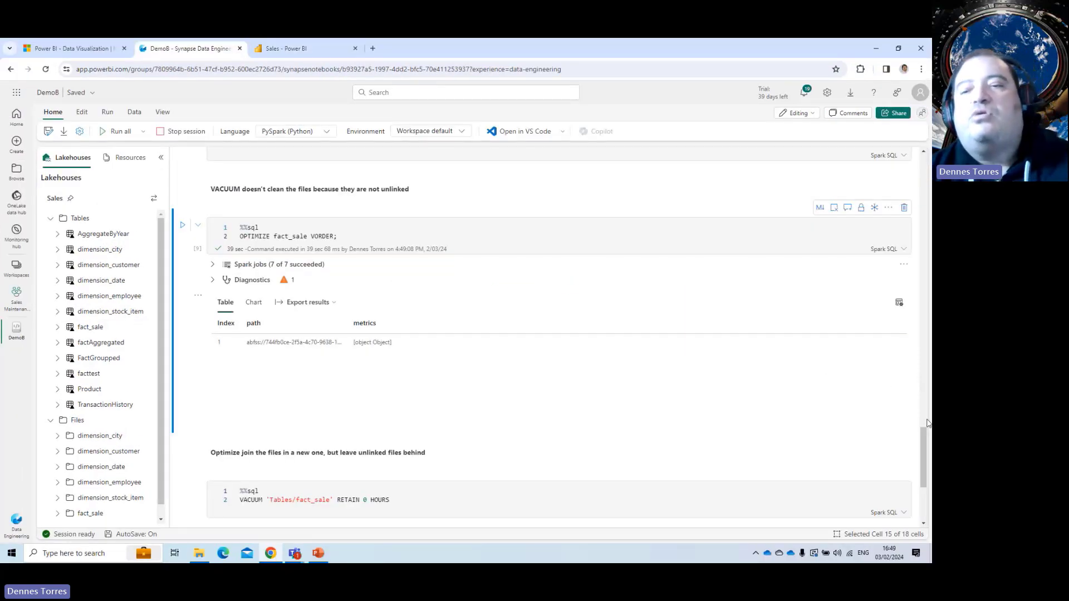
scroll(924, 435, down, 3)
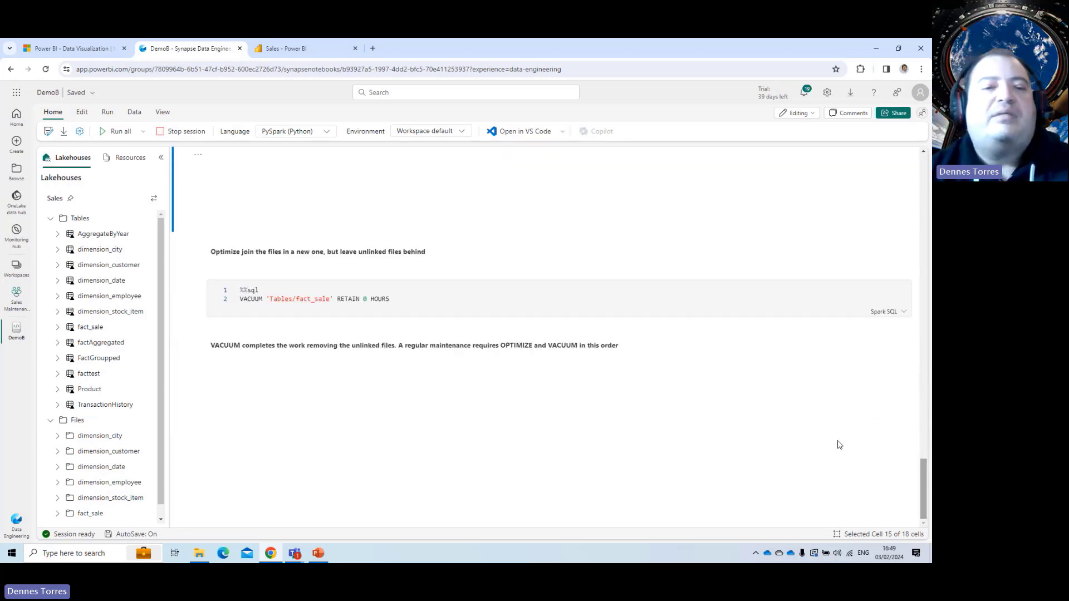
double_click(252, 290)
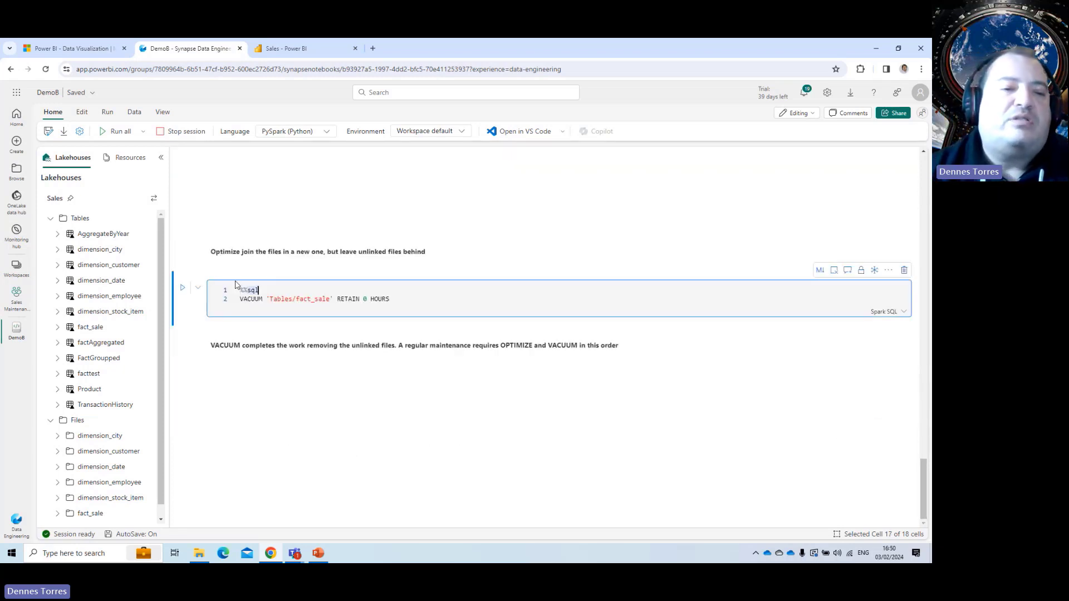
click(184, 289)
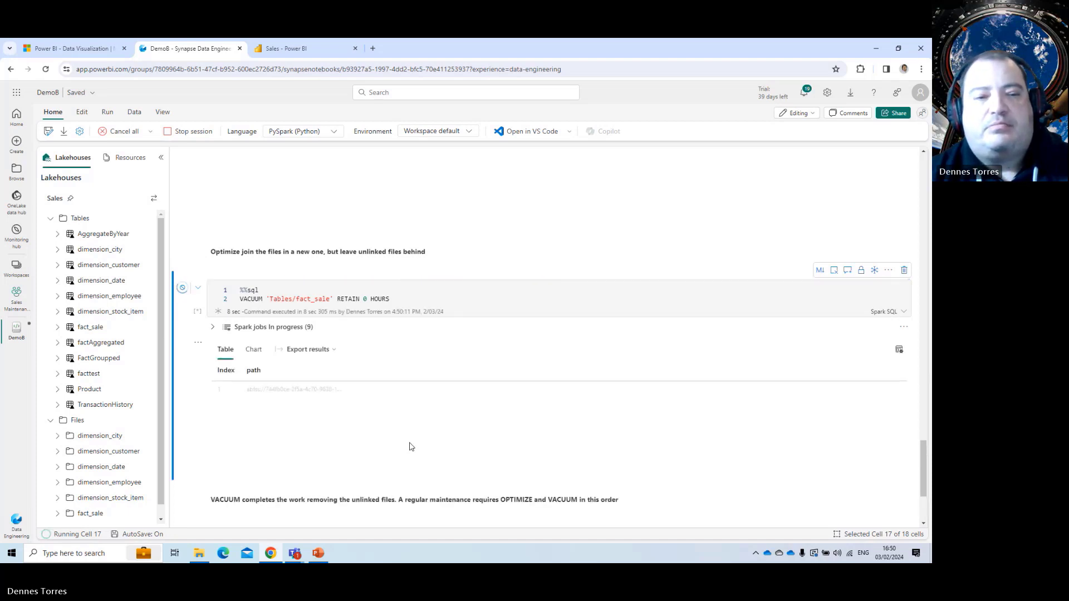
Step: Reload the Sales lakehouse and check which fact_sale files are in Year=2000, Quarter=4 after the final vacuum
click(285, 49)
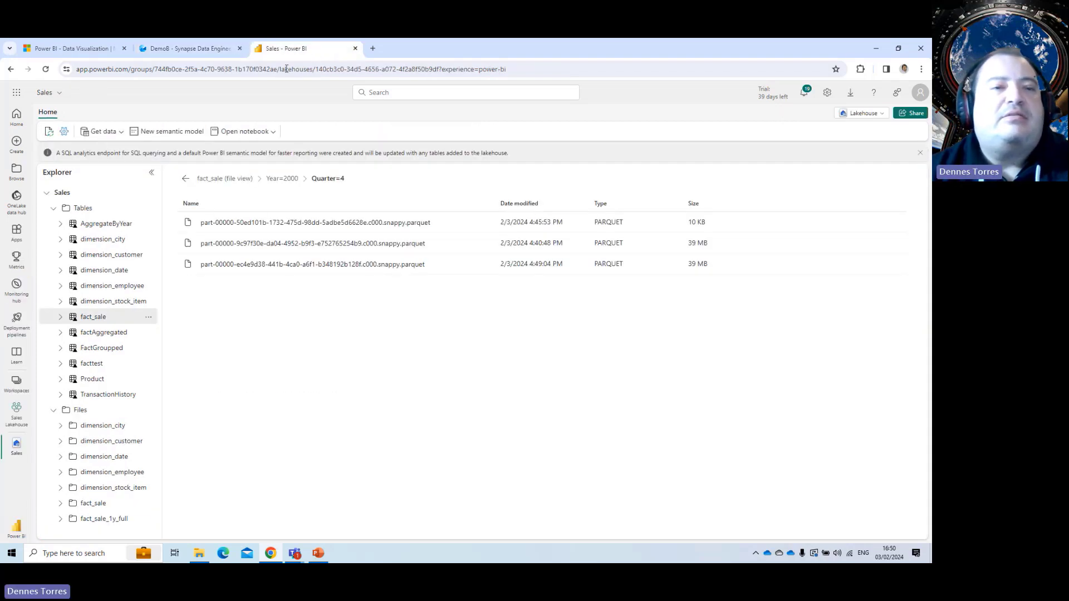
click(46, 69)
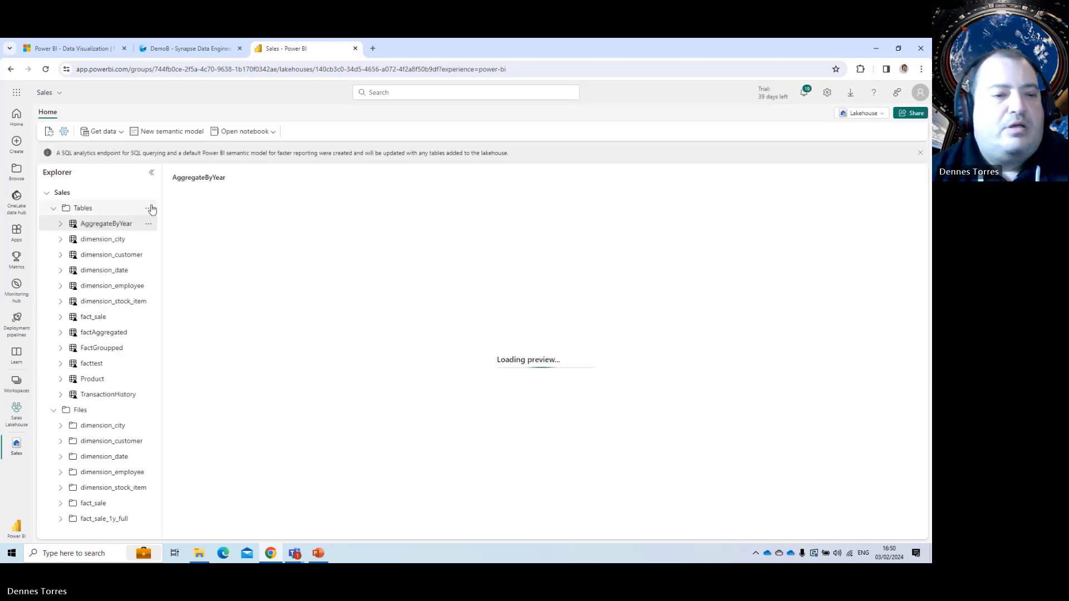
click(146, 317)
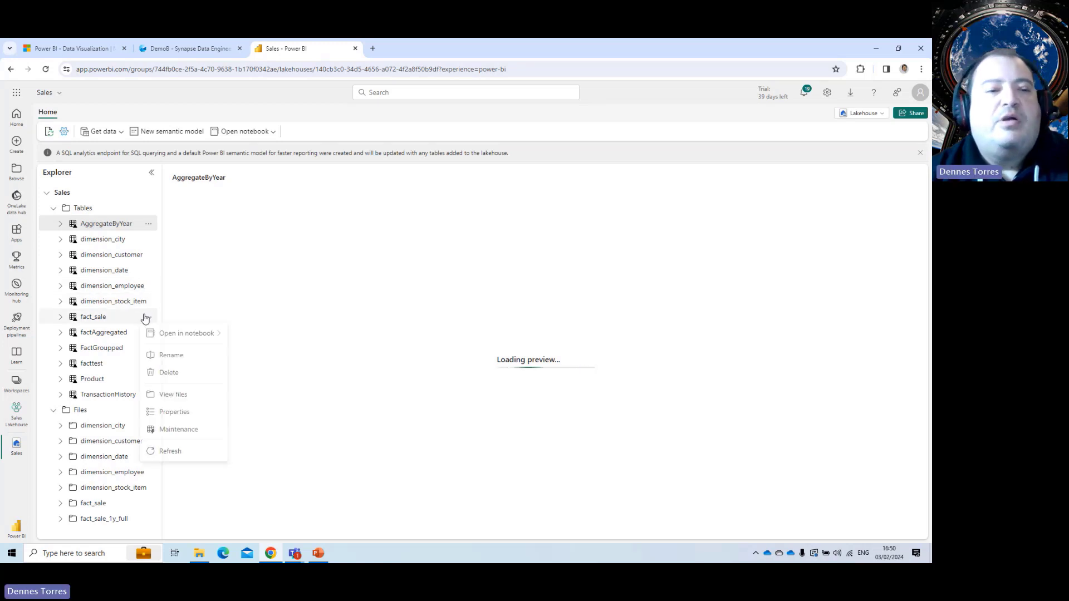
click(183, 396)
click(217, 222)
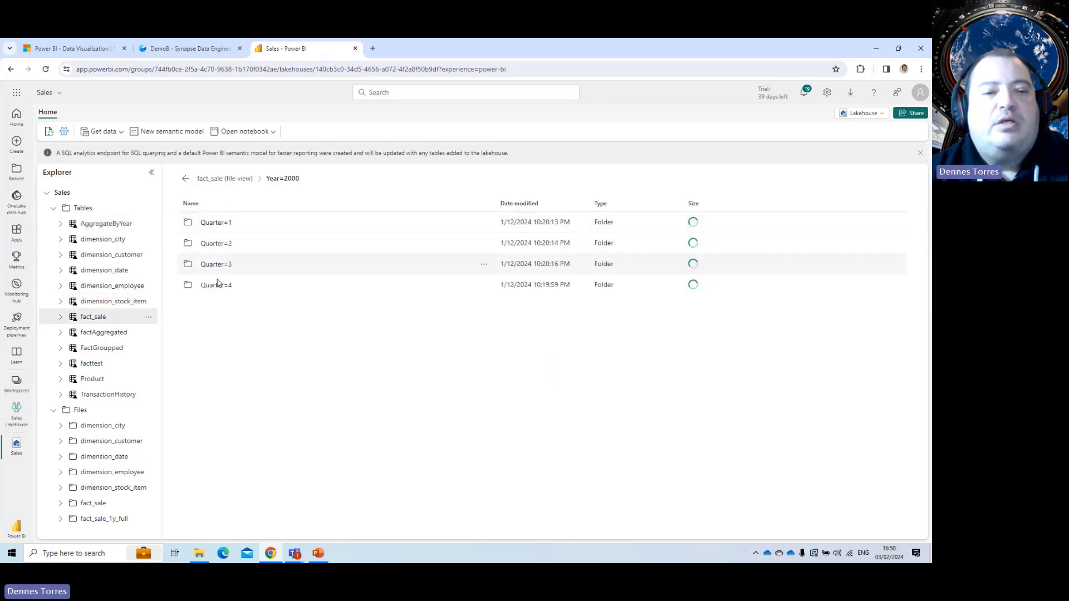
click(216, 285)
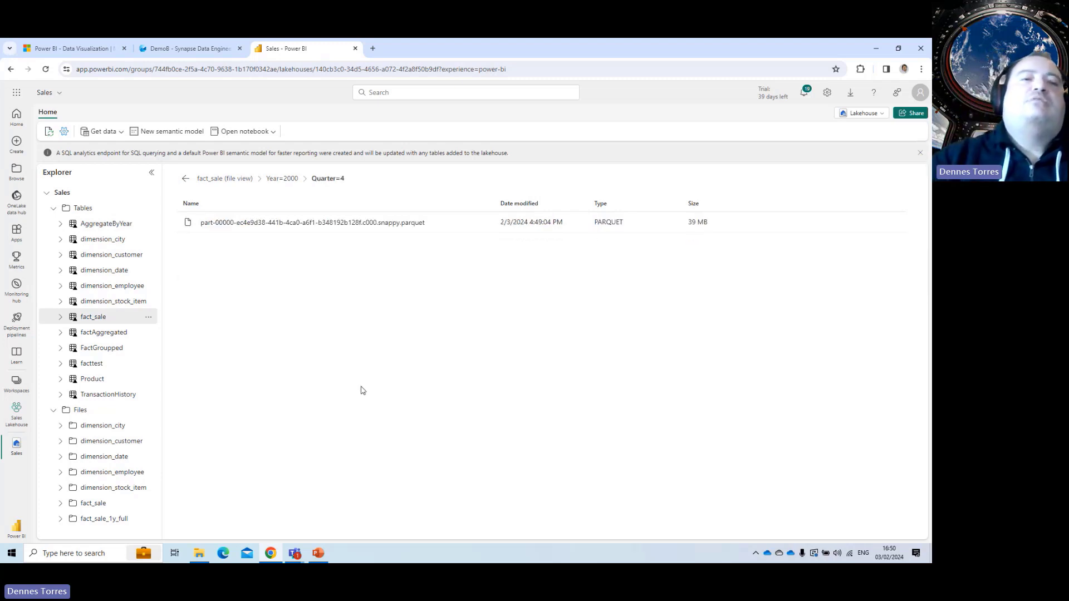
Step: Leave the DemoB notebook for the Sales Maintenance workspace and open the DemoC notebook
click(169, 45)
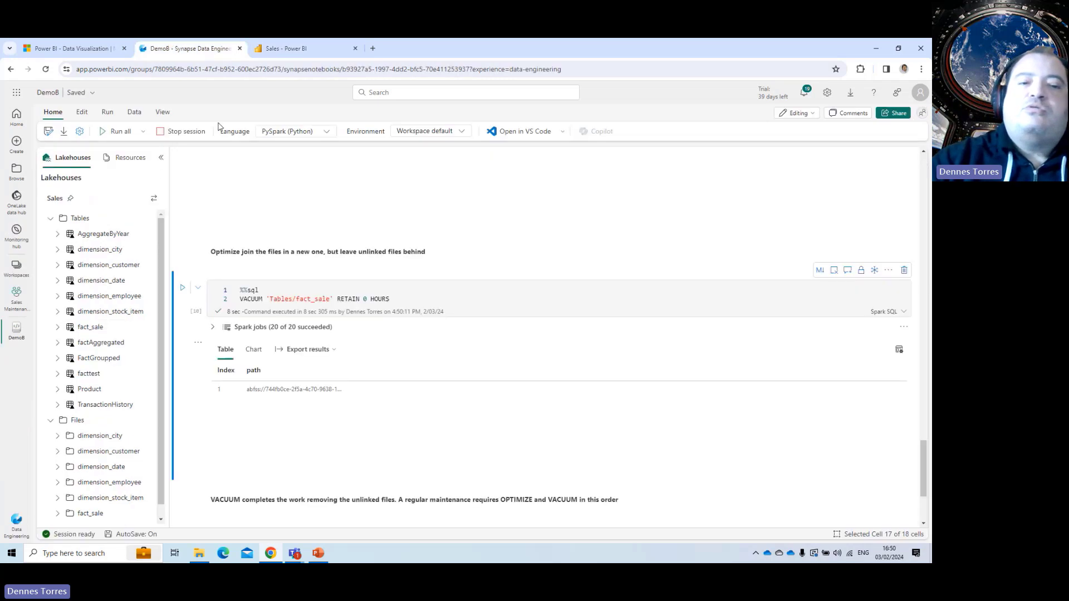
click(430, 299)
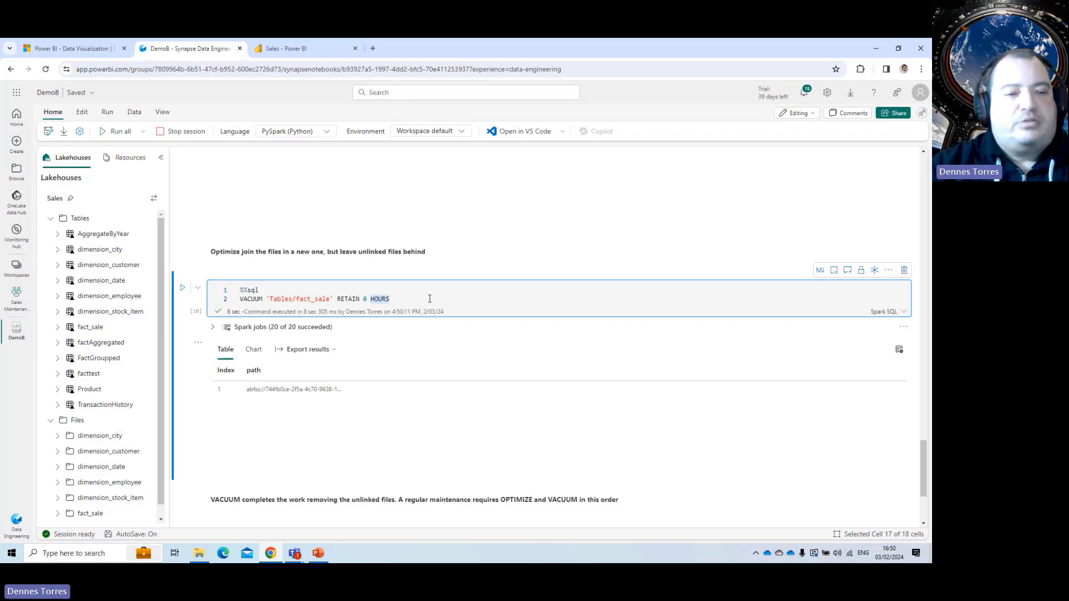
click(28, 325)
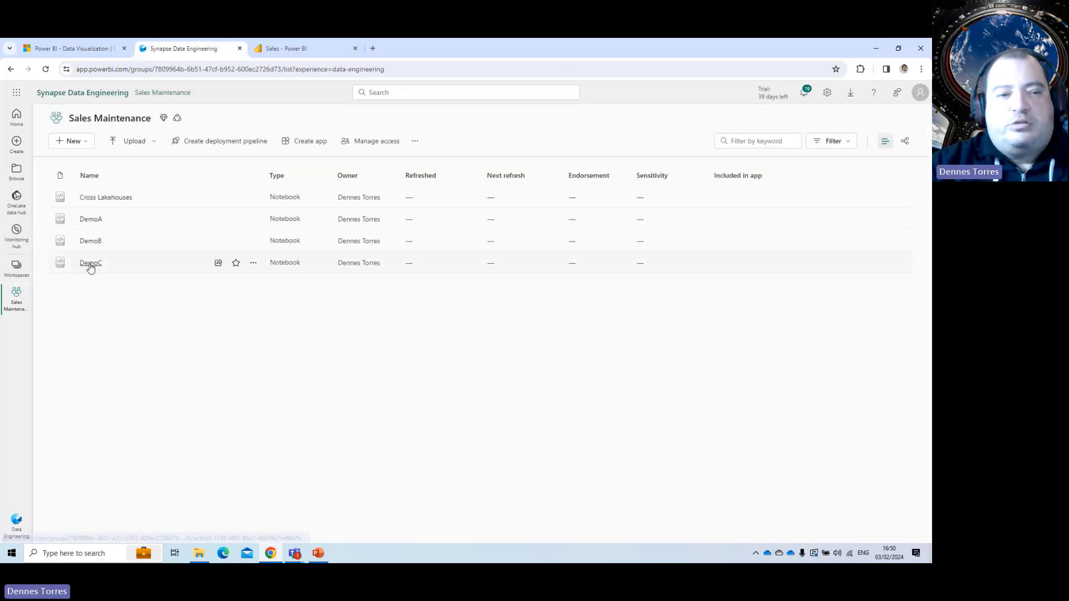
click(91, 264)
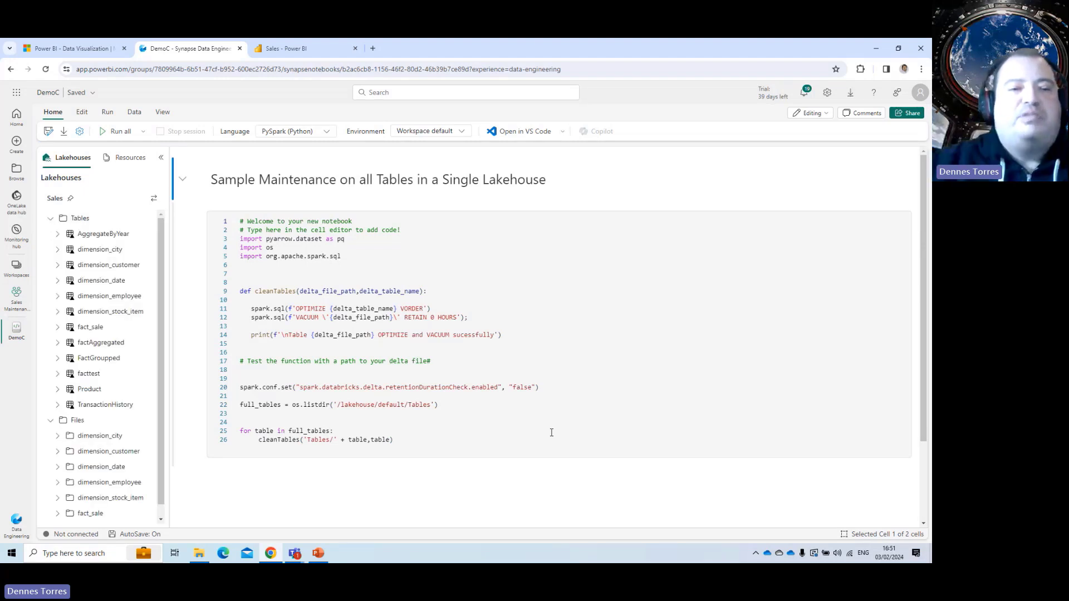
Step: Review DemoC's cleanTables function and its table loop, and run the cell to OPTIMIZE and VACUUM every table in the Sales lakehouse
click(580, 342)
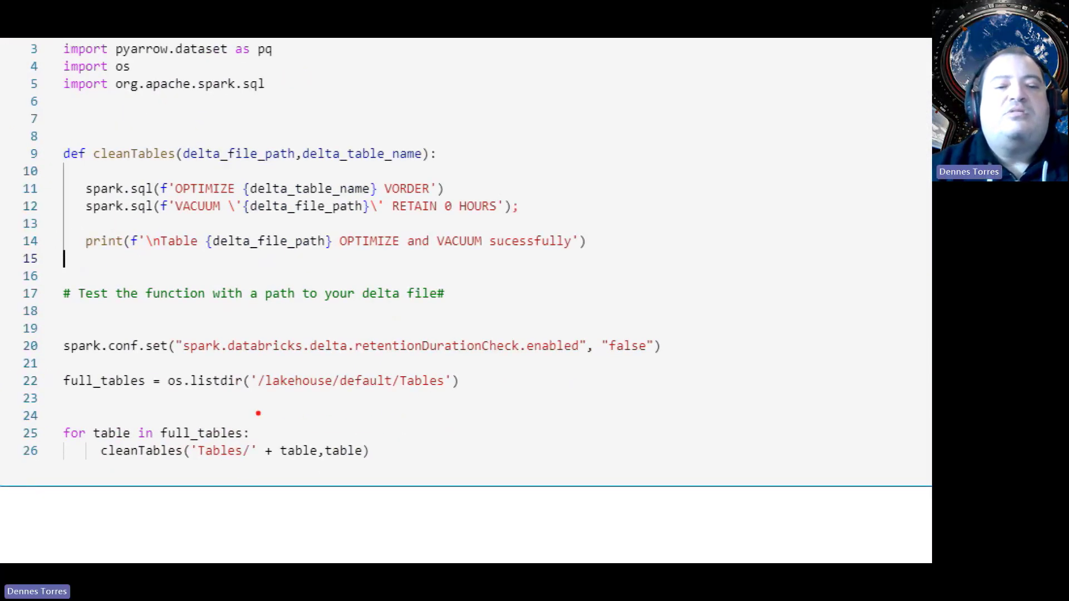
drag(229, 396, 477, 402)
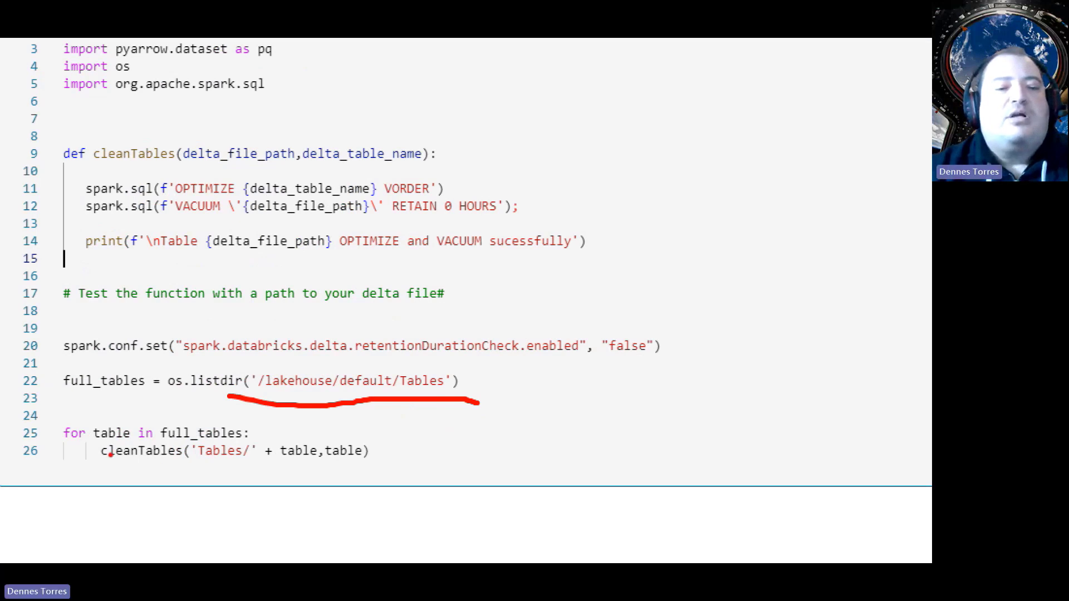
drag(102, 460, 188, 461)
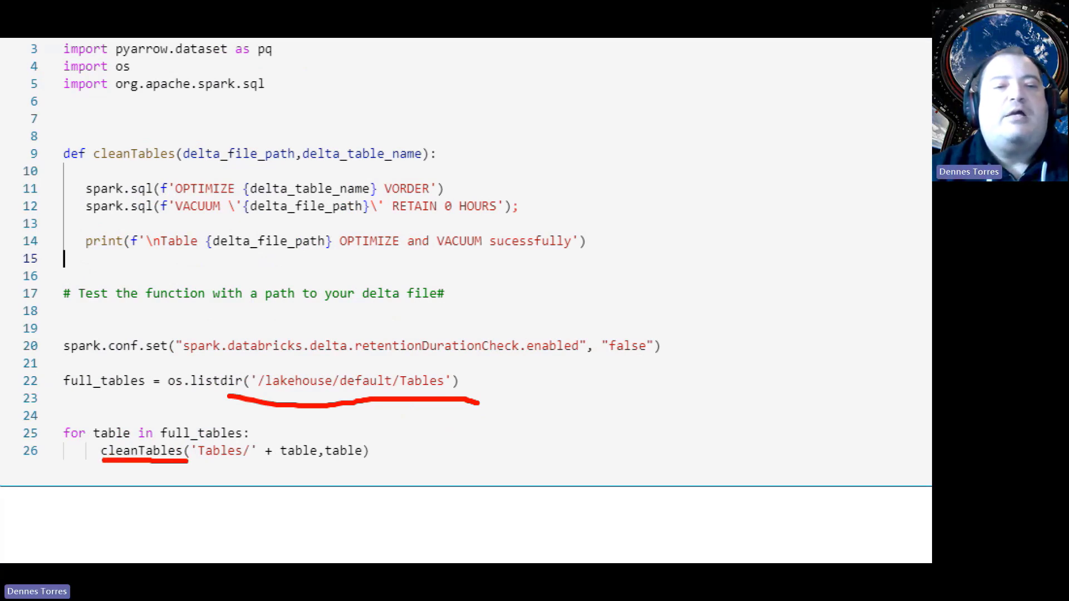
drag(183, 171, 359, 172)
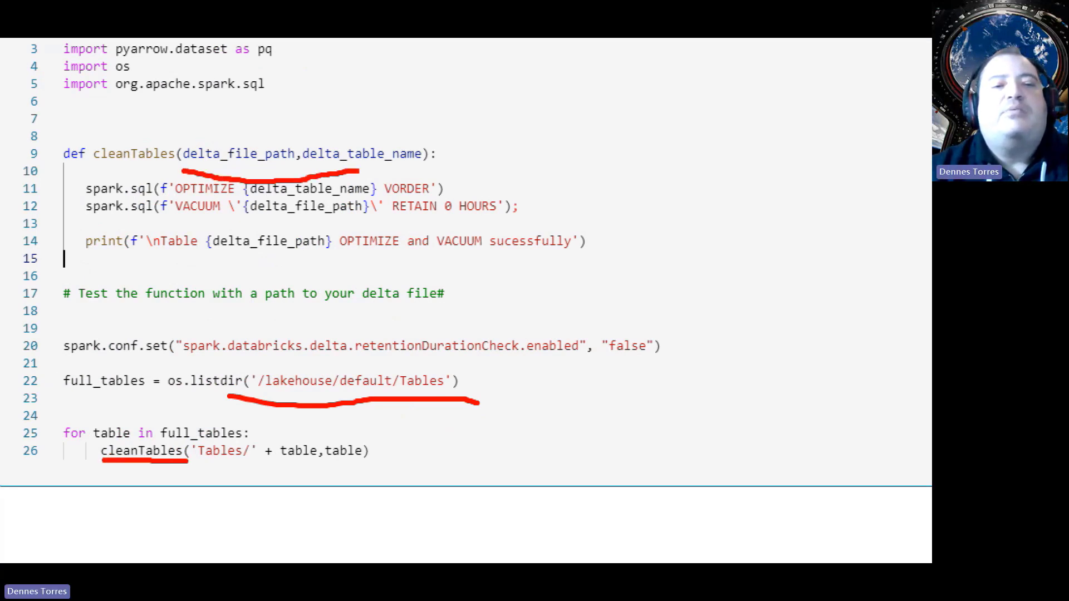
mouse_move(169, 198)
mouse_down()
mouse_move(195, 226)
mouse_move(241, 221)
mouse_up()
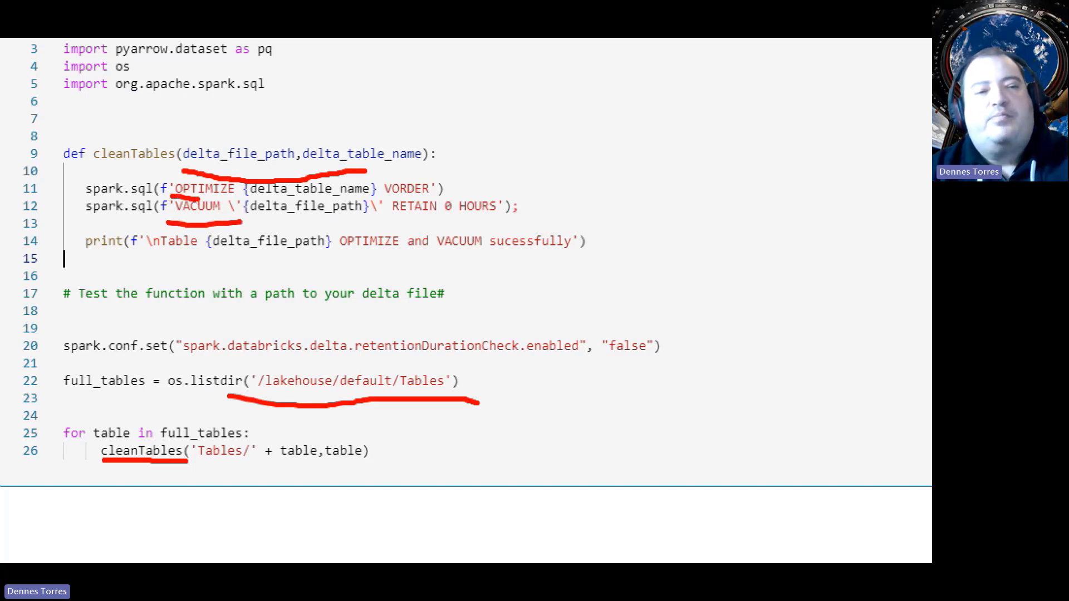
key(Escape)
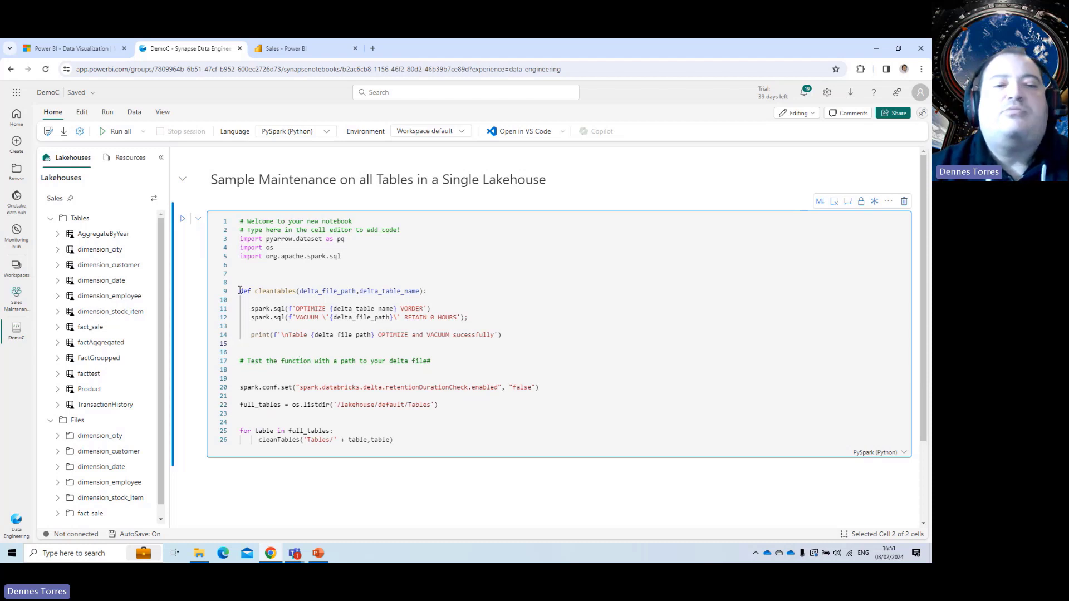
click(184, 221)
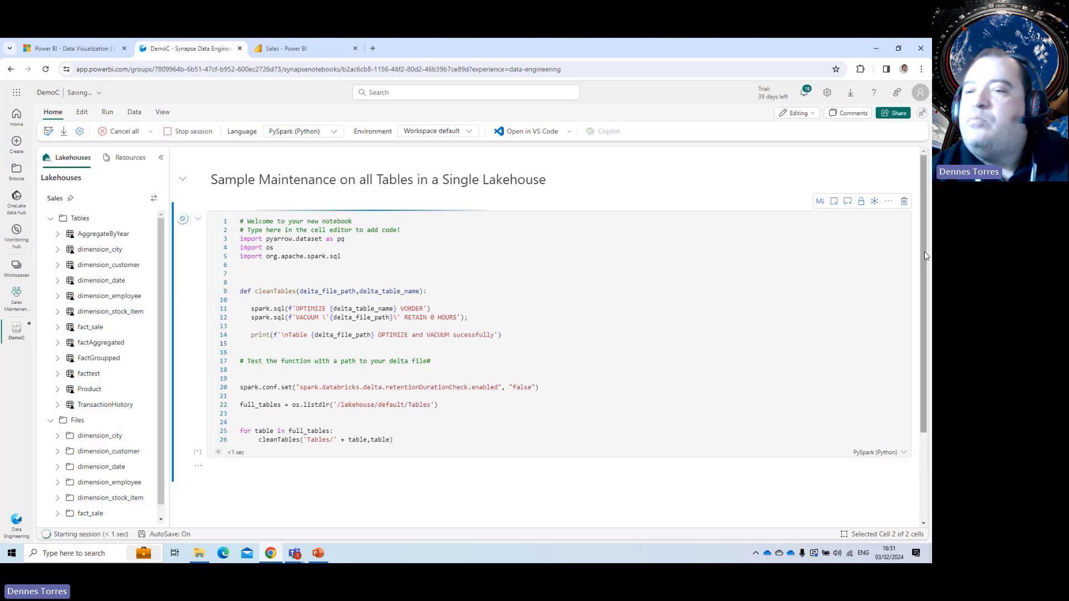
scroll(921, 284, down, 2)
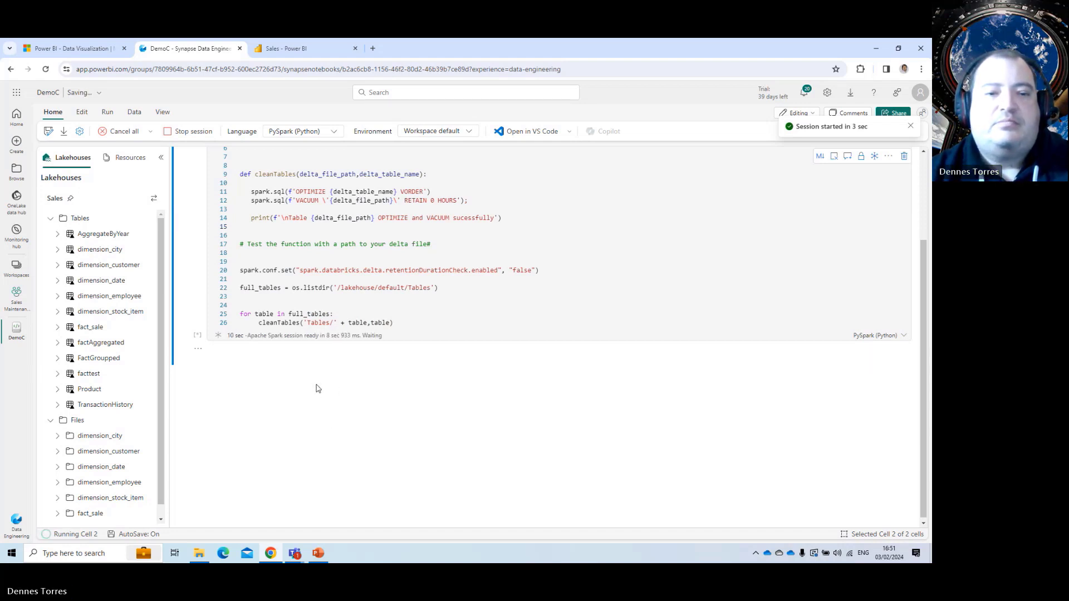
Step: Sign in to Power BI from its product page with the second listed account and open the Sales Maintenance workspace
click(86, 45)
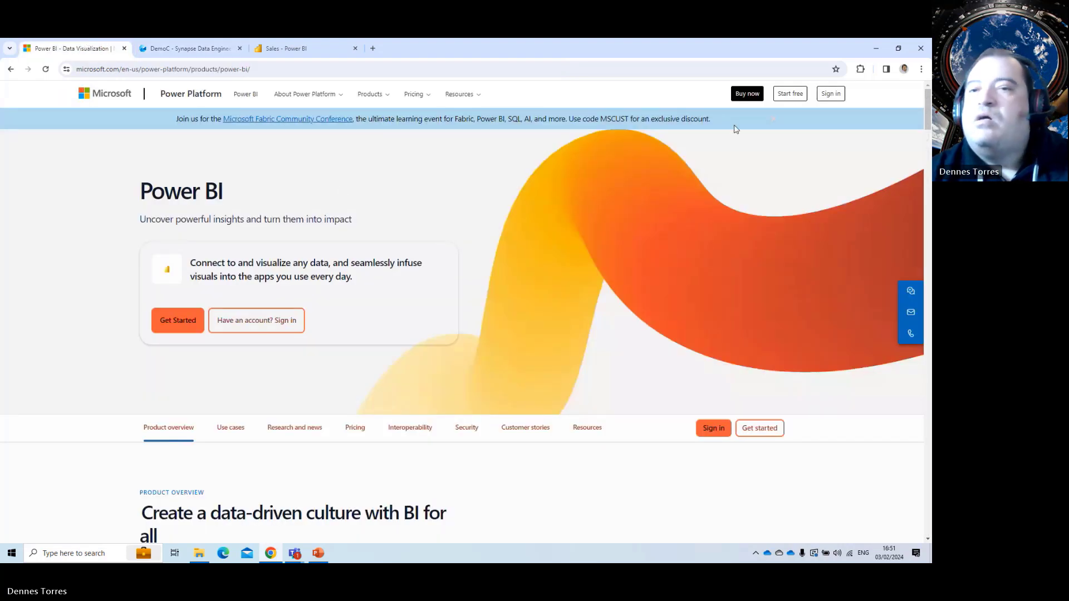
click(831, 95)
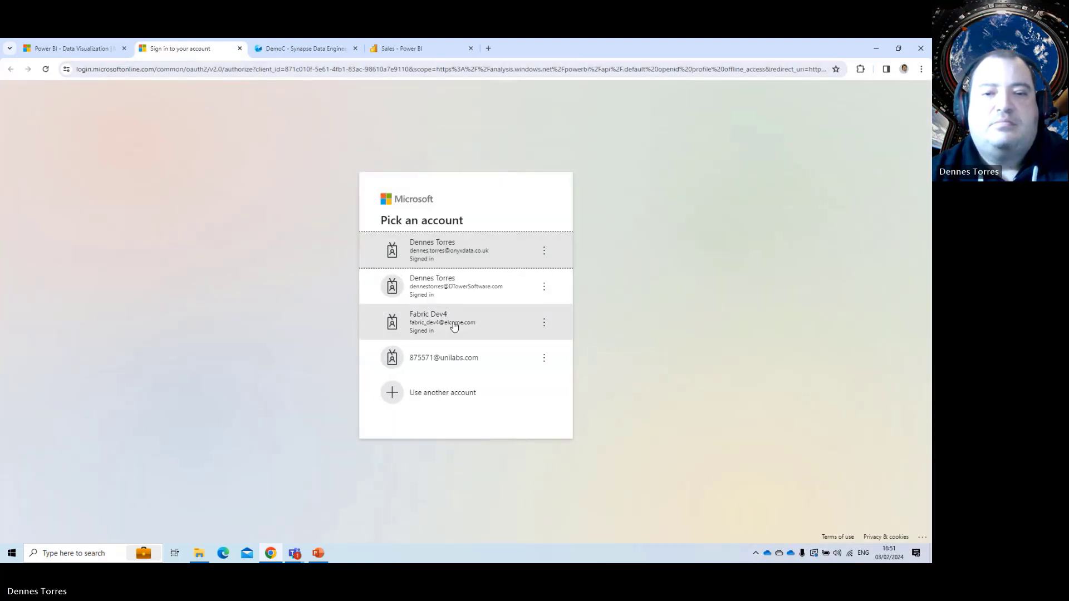
click(424, 287)
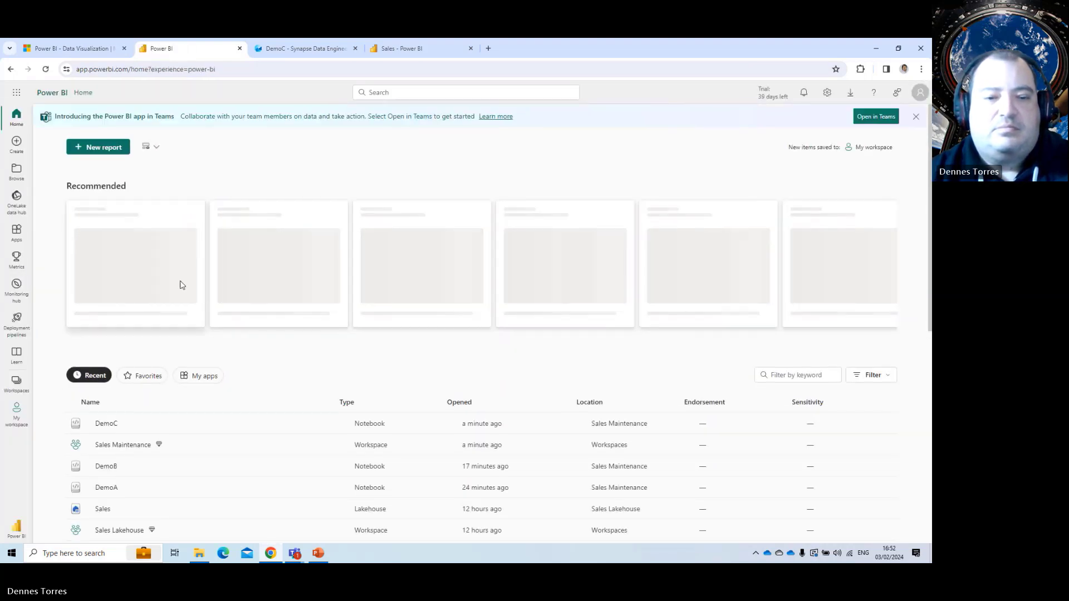
click(121, 452)
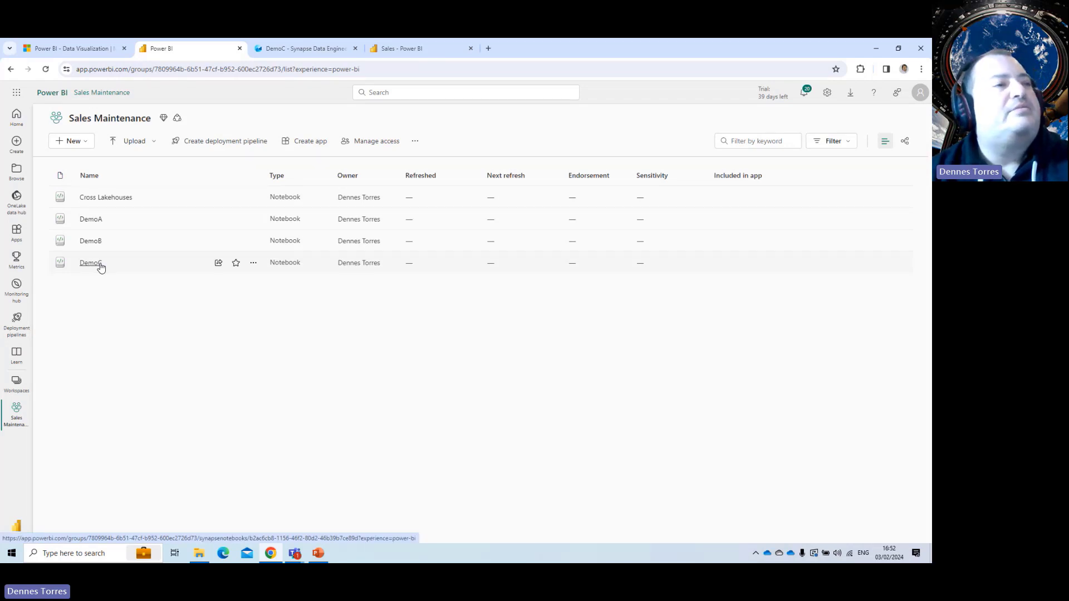
Step: Open the DemoC notebook's schedule, turn the scheduled run on, and set it to repeat weekly on Sunday
click(254, 264)
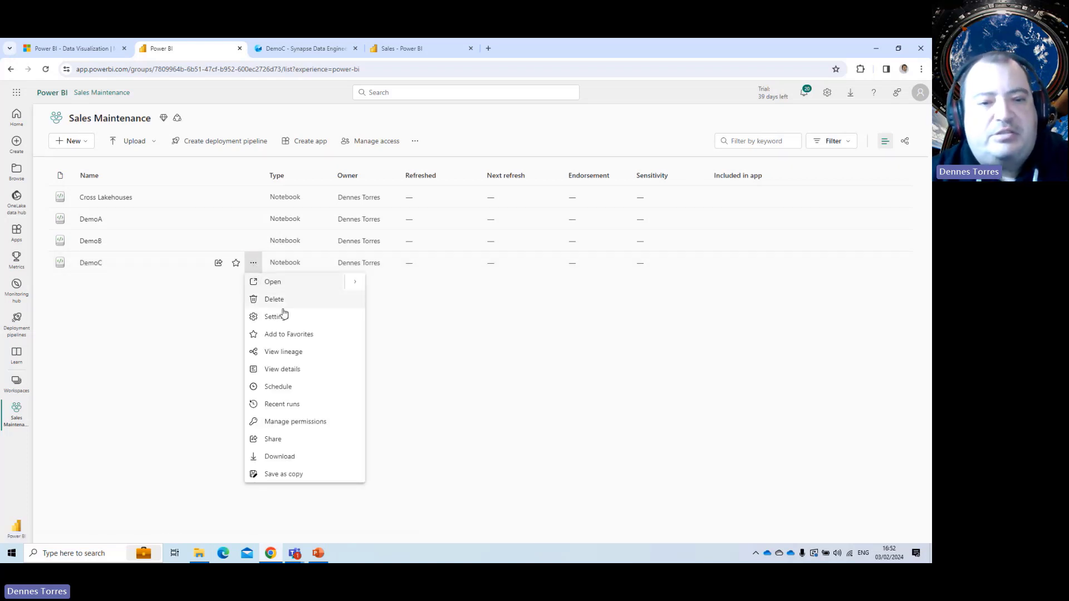
click(306, 387)
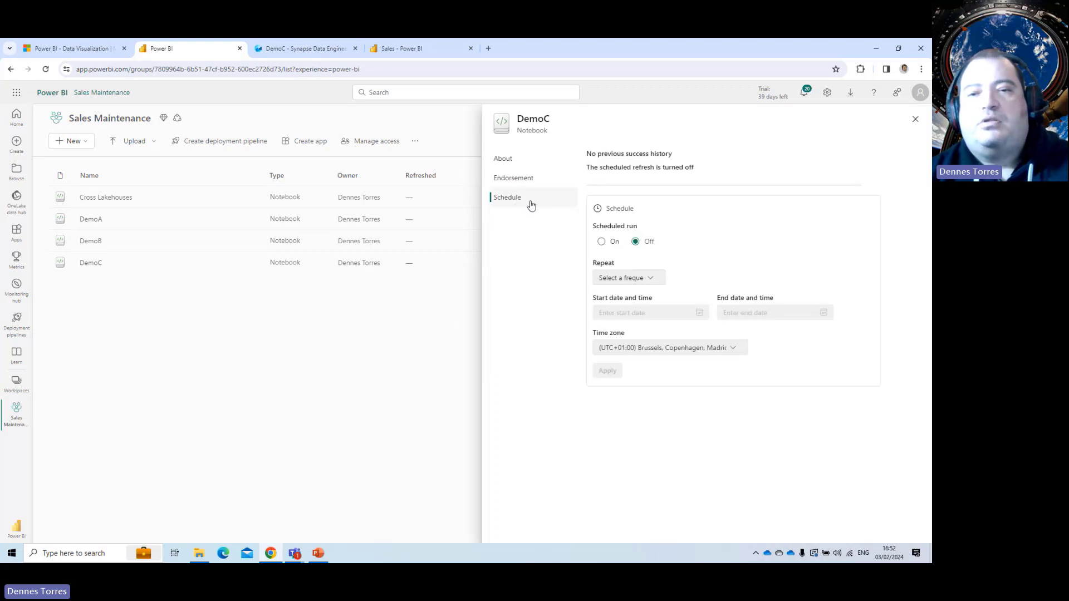
click(611, 245)
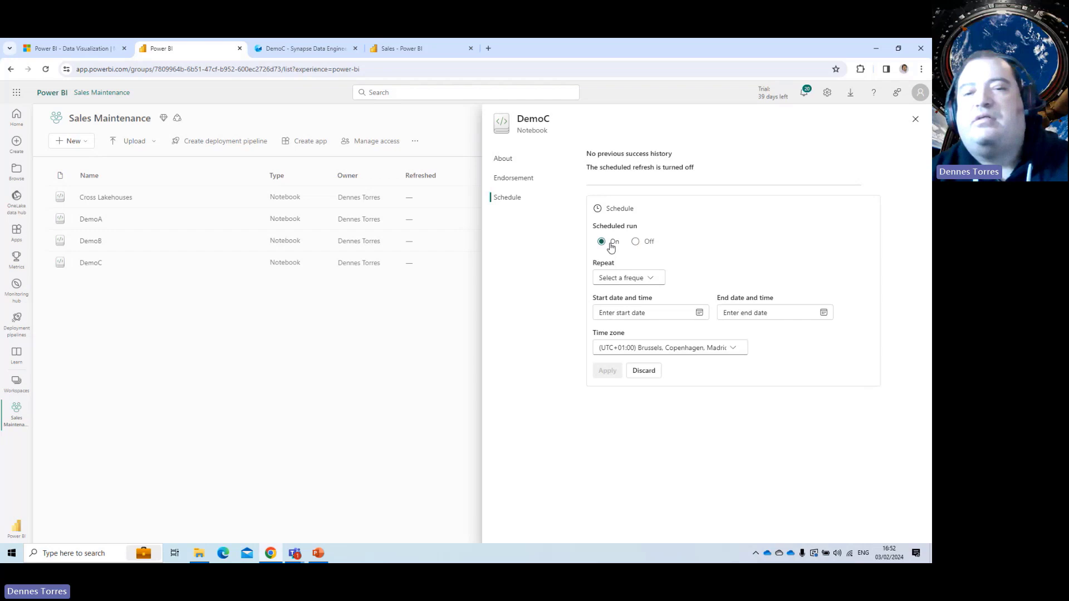
click(646, 283)
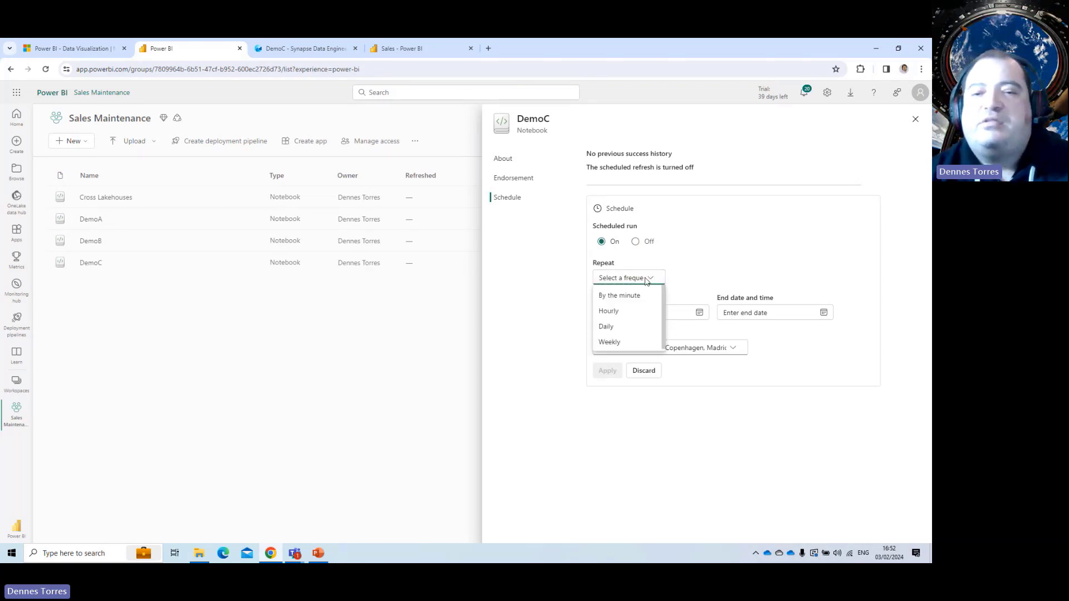
click(640, 345)
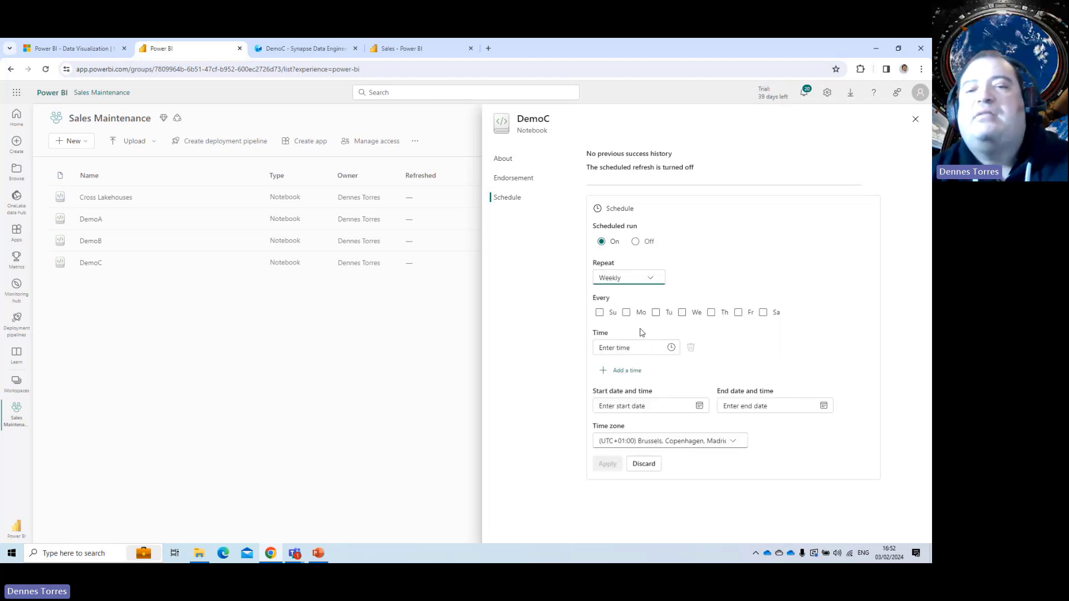
click(600, 313)
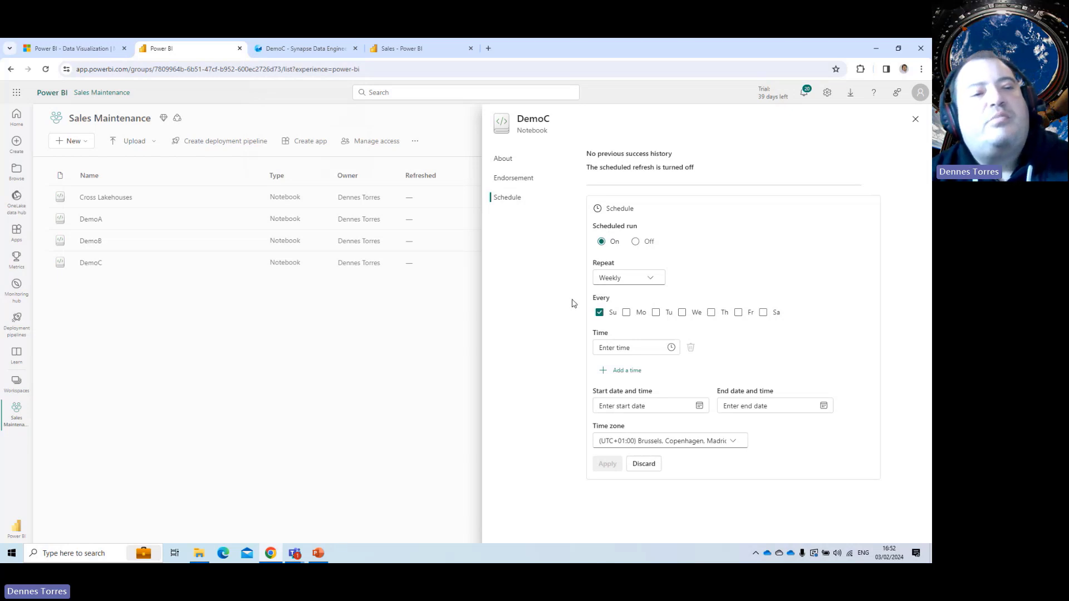
Step: Check the progress output of the running DemoC cell, and close the notebook's schedule settings without applying them
click(303, 38)
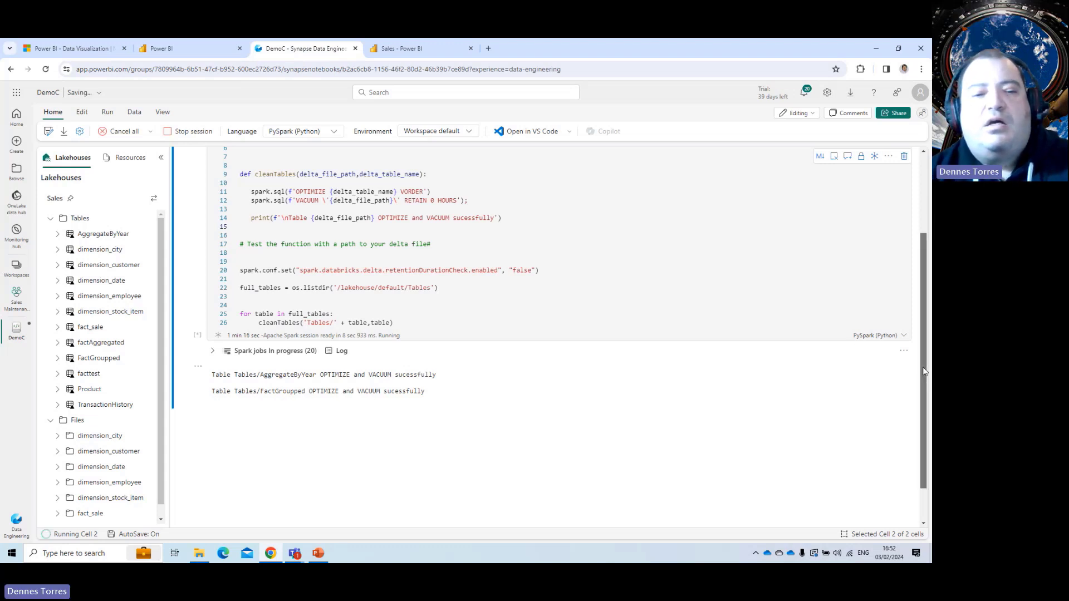
scroll(923, 371, down, 1)
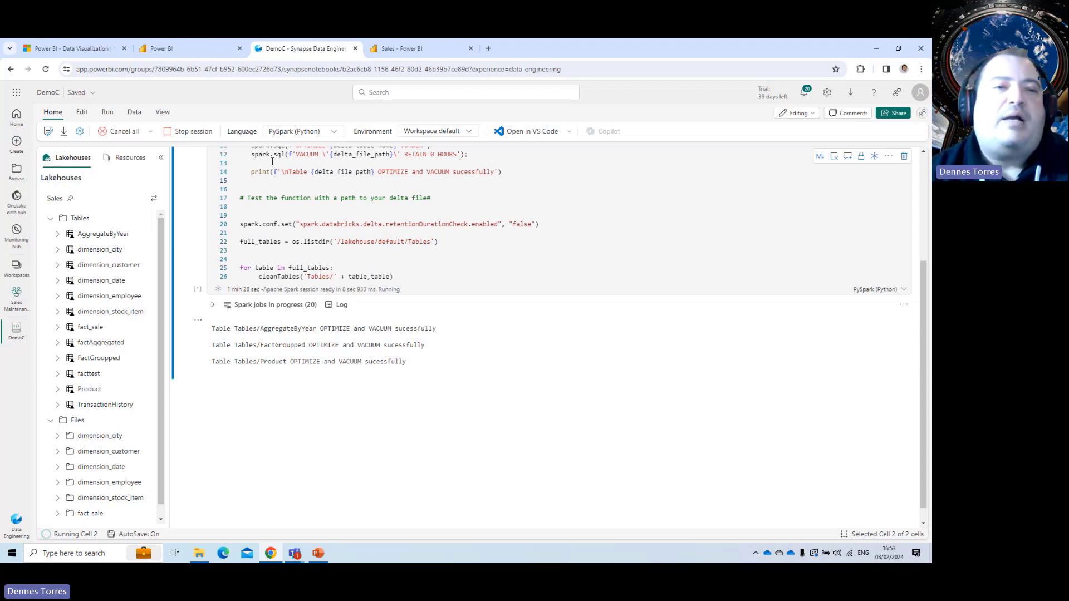
click(201, 44)
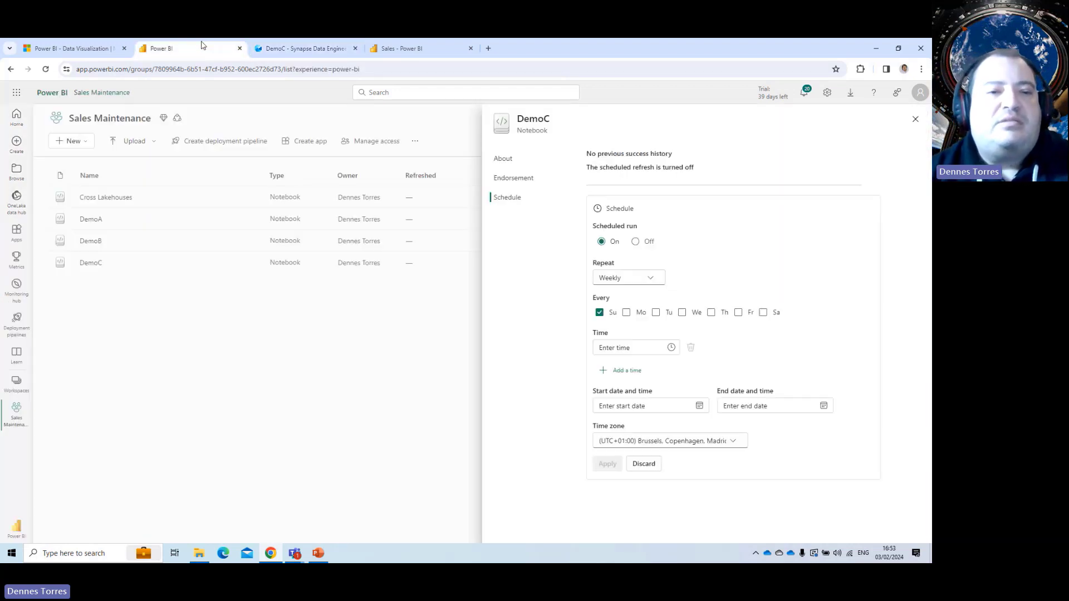
click(915, 120)
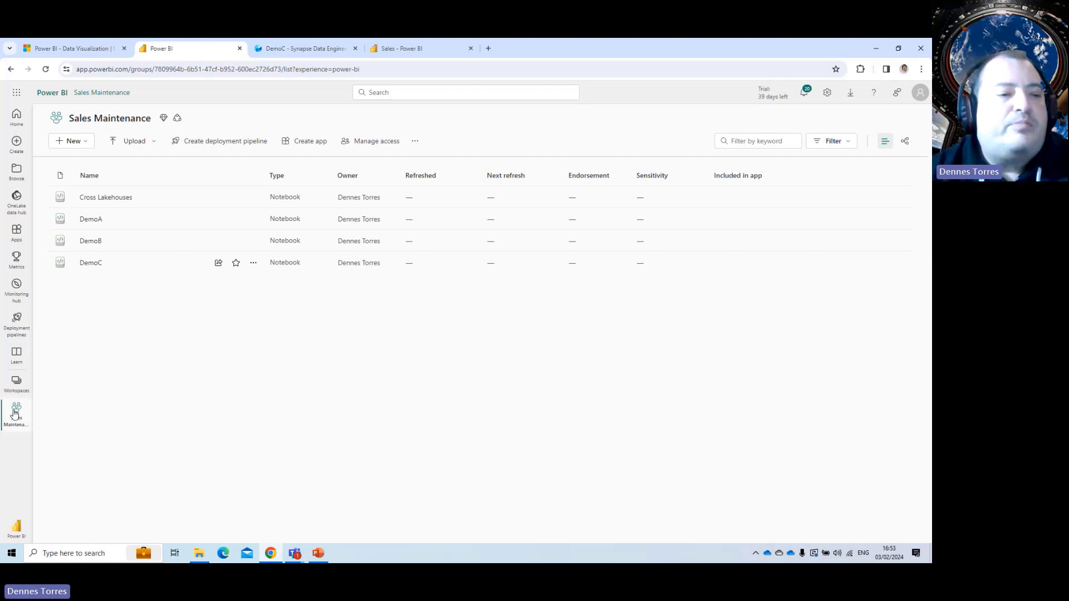
Step: Switch to the Synapse Data Engineering experience and create a Spark job definition named MaintenanceJob in the Sales Maintenance workspace
click(17, 532)
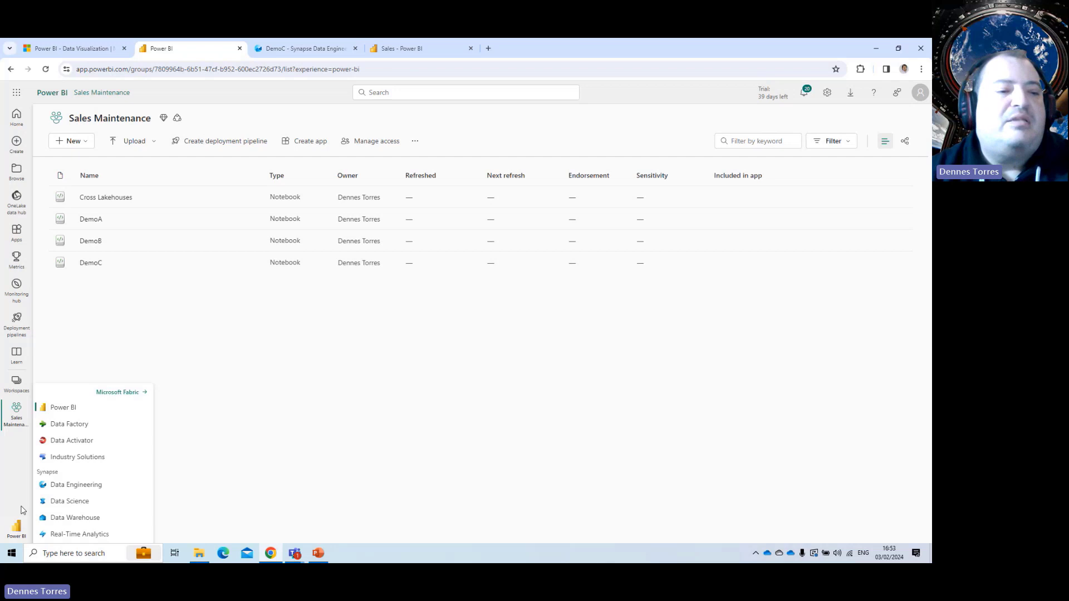
click(68, 486)
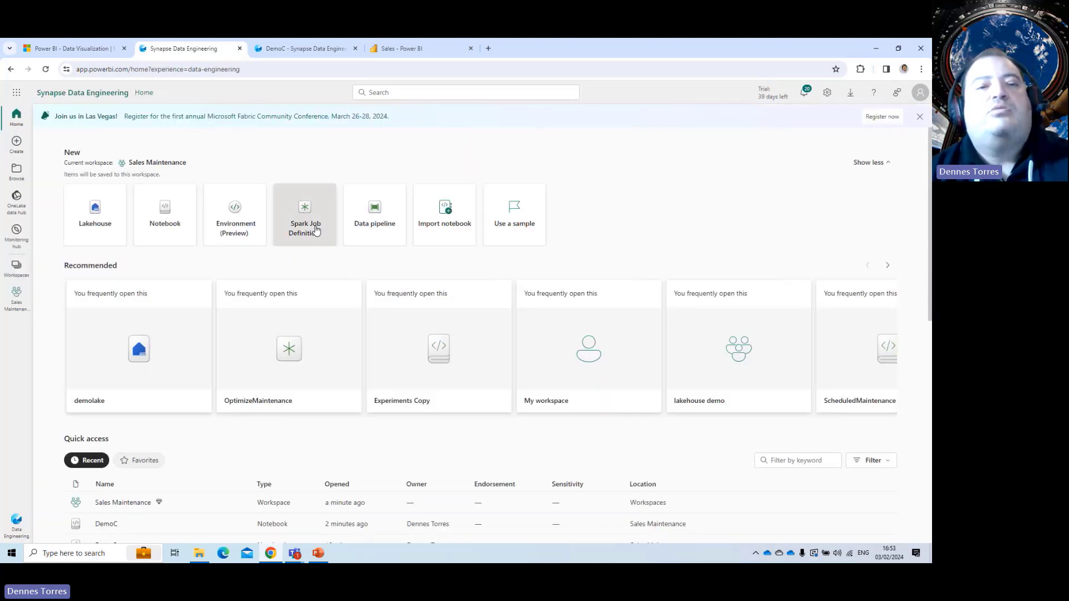
click(315, 233)
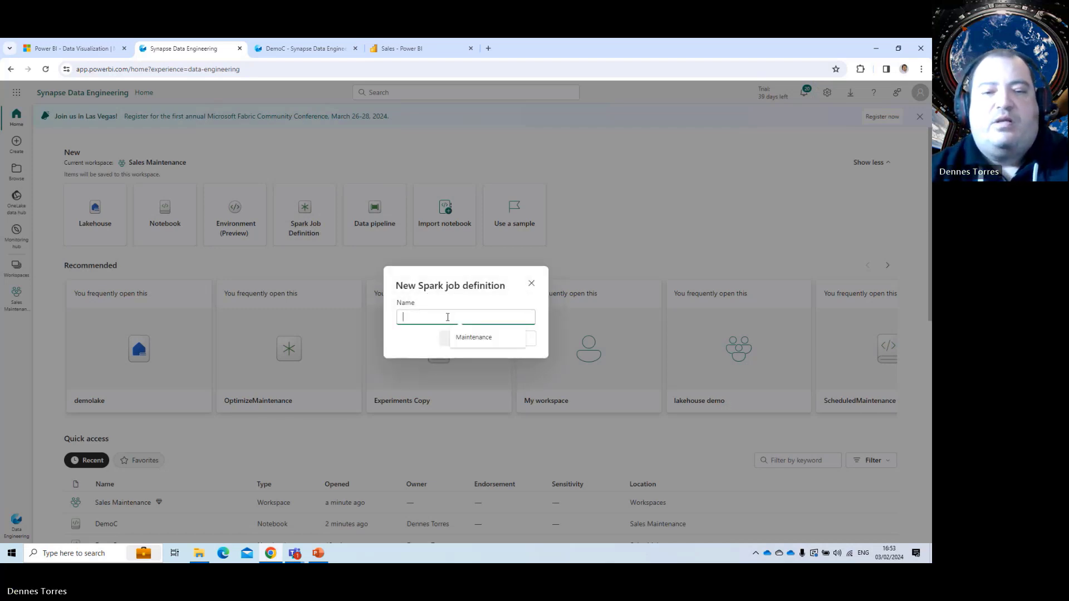
text(Maintenanc)
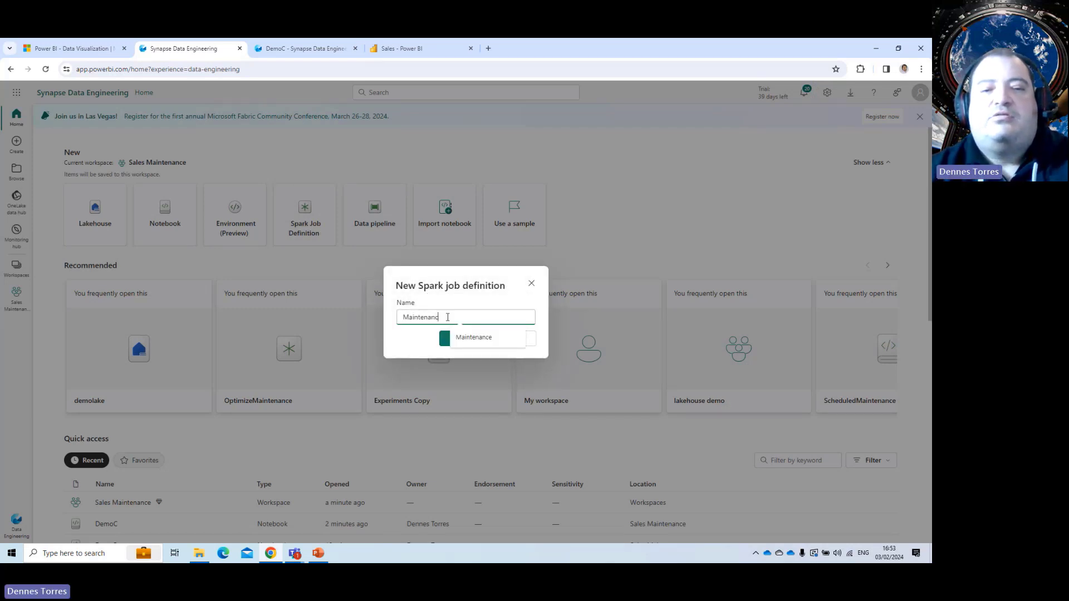
text(e.Jobs)
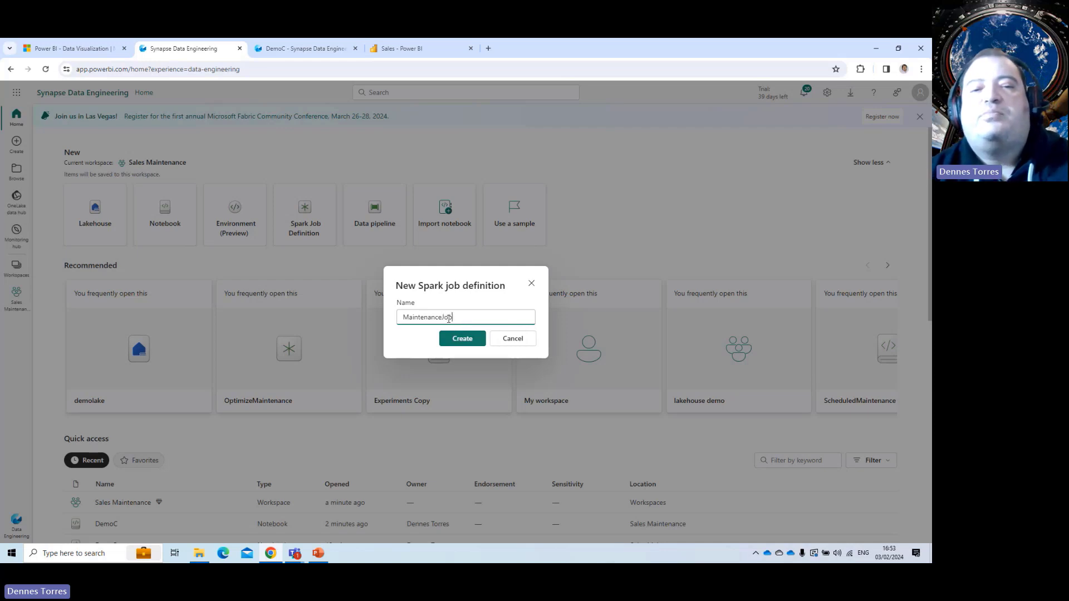
click(453, 338)
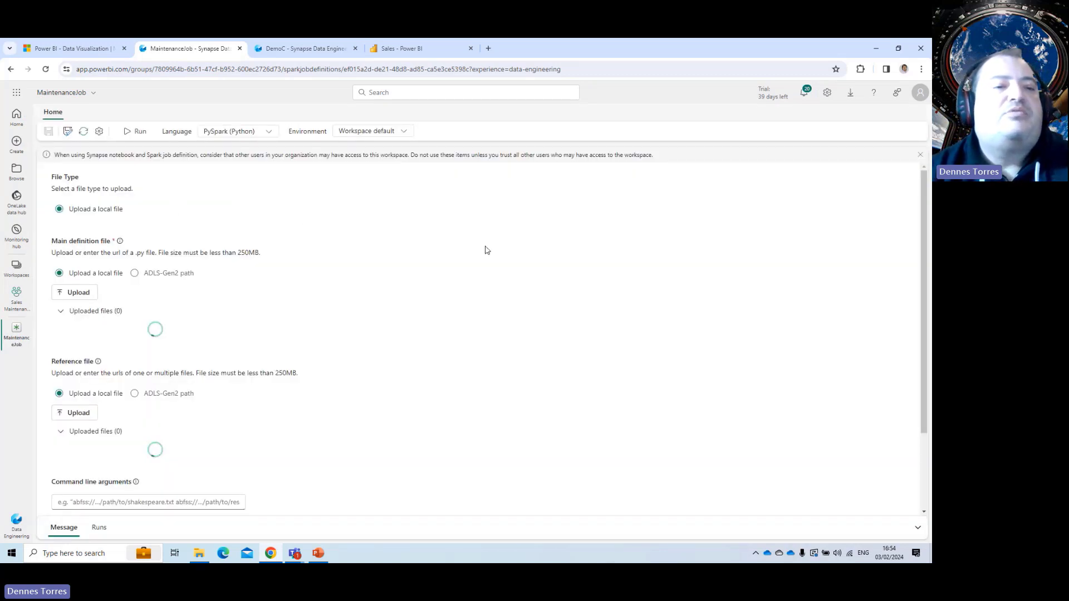
Step: Add the Sales, demolake, SalesLakeAPI and LakeBridge lakehouses as references of the MaintenanceJob Spark job definition, and review the reference list
drag(927, 233, 924, 280)
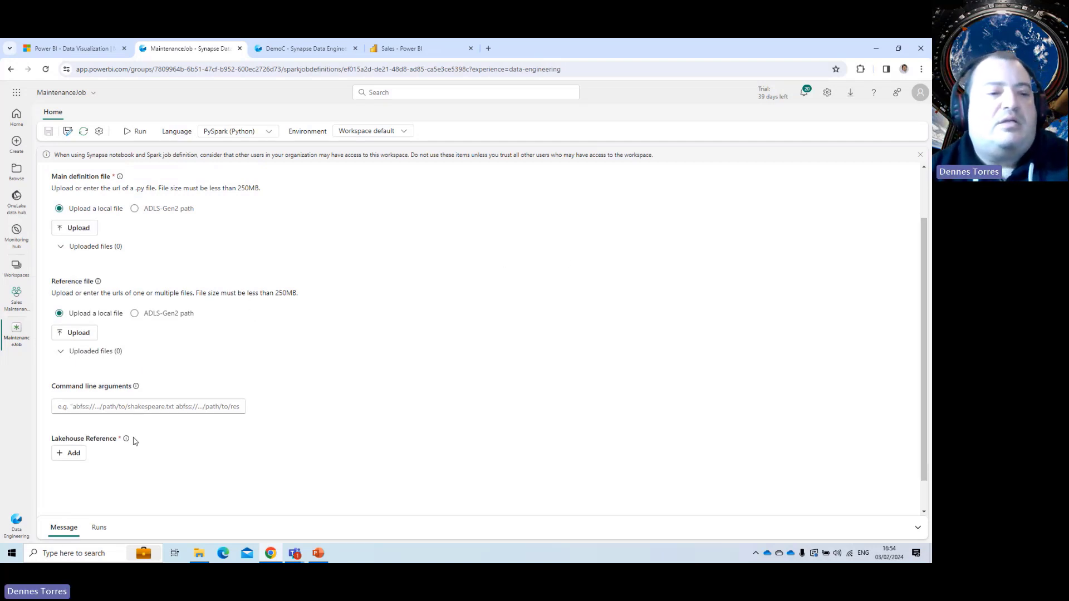
click(74, 453)
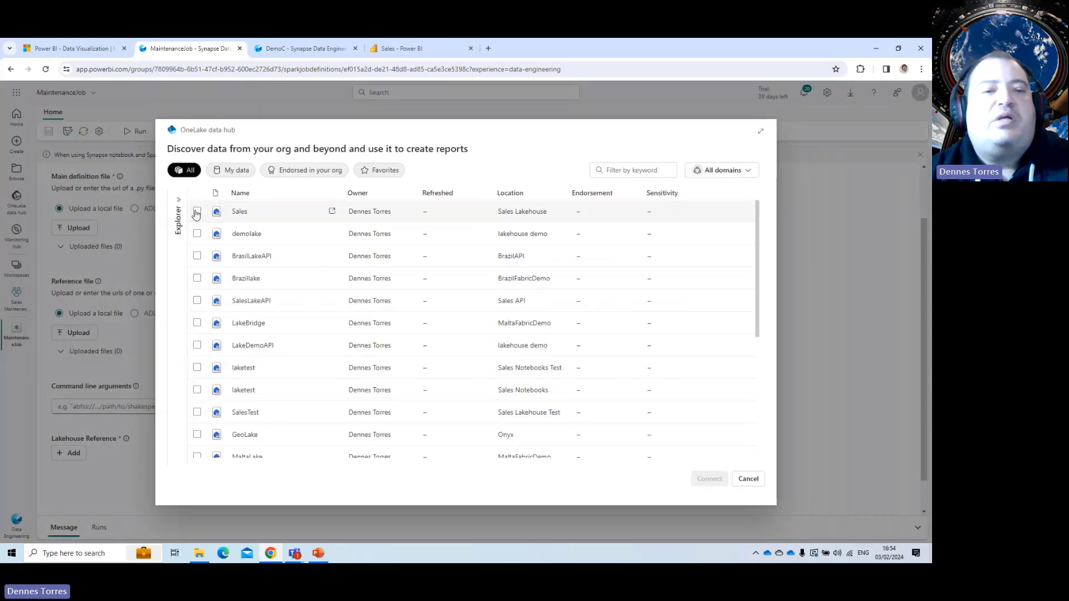
click(196, 211)
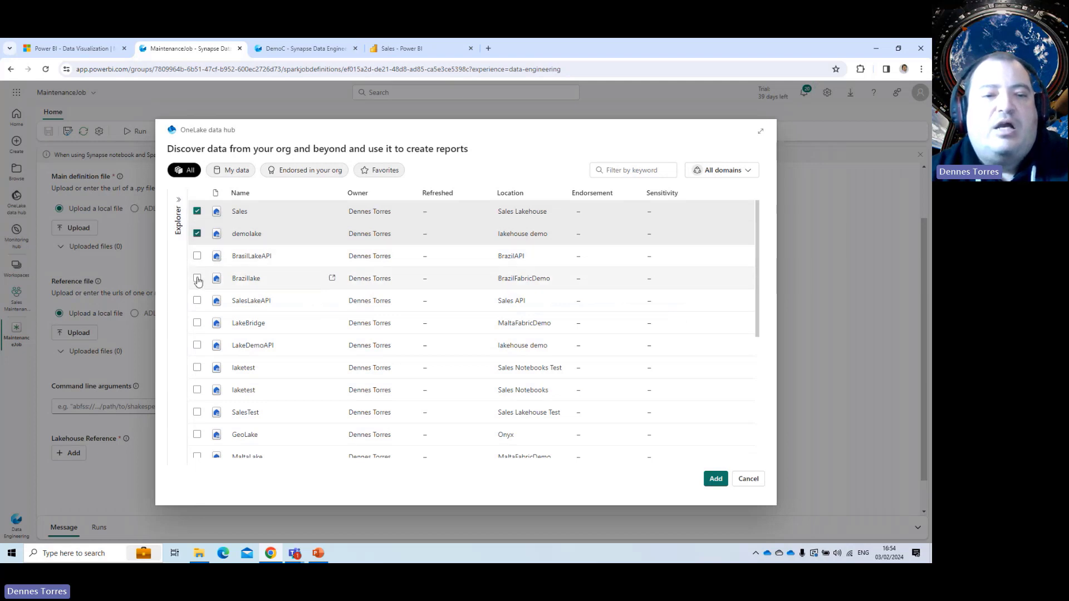
click(197, 300)
click(200, 324)
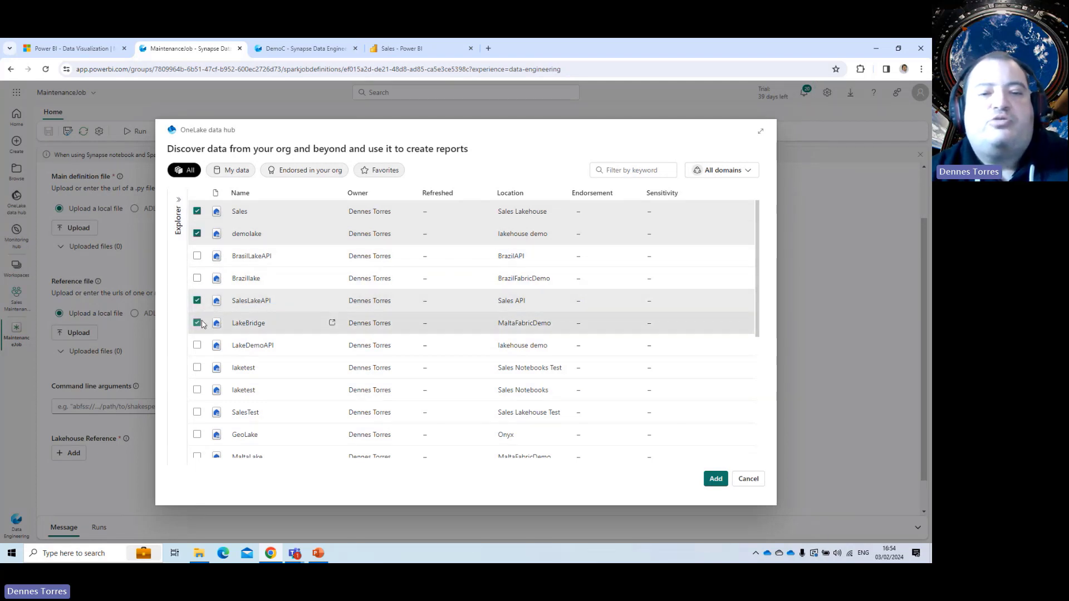
click(717, 479)
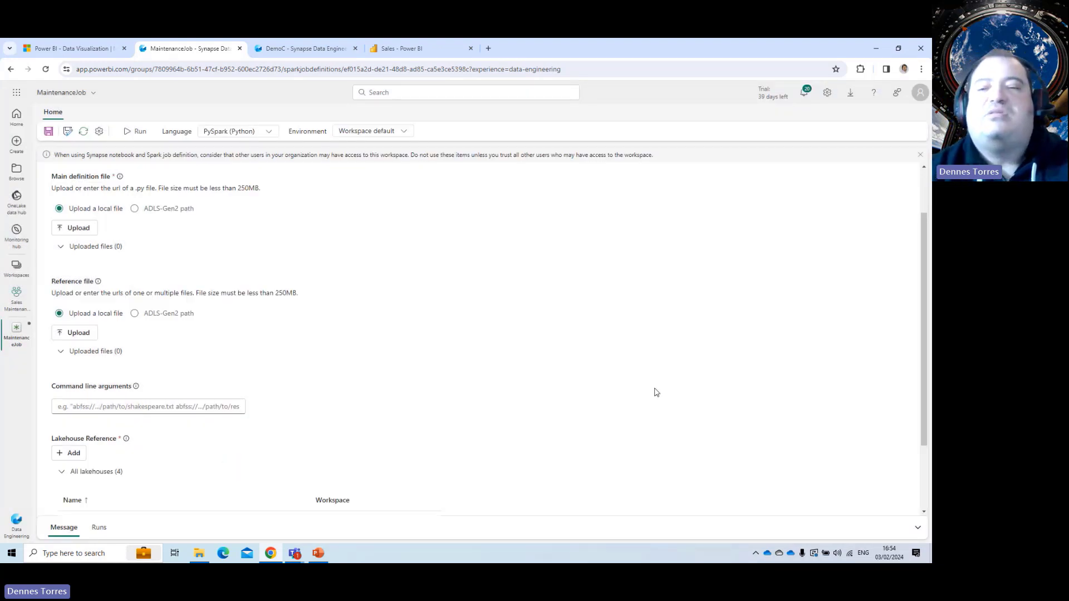
drag(929, 362, 927, 457)
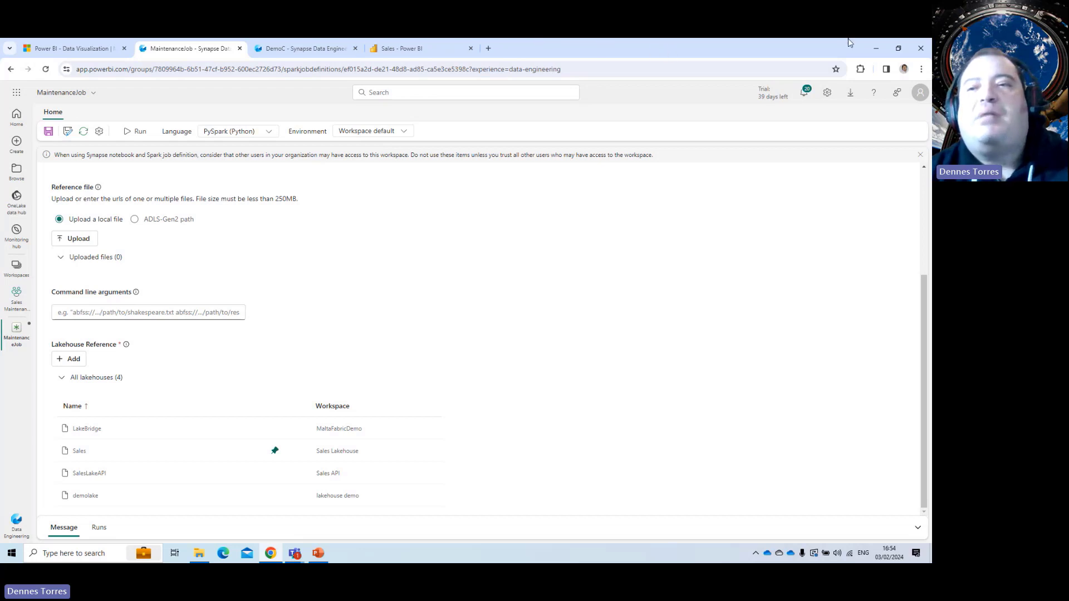
Step: Open the Simple Talk site at simple-talk.com in a new browser tab, with the browser window maximized
click(899, 48)
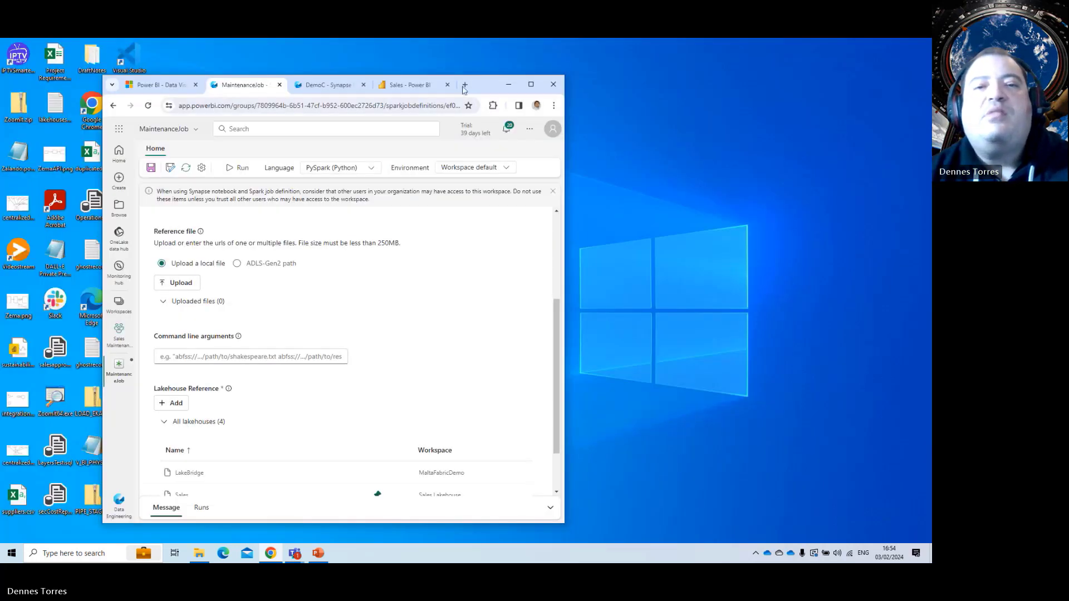
click(464, 87)
text(simple-talk.com)
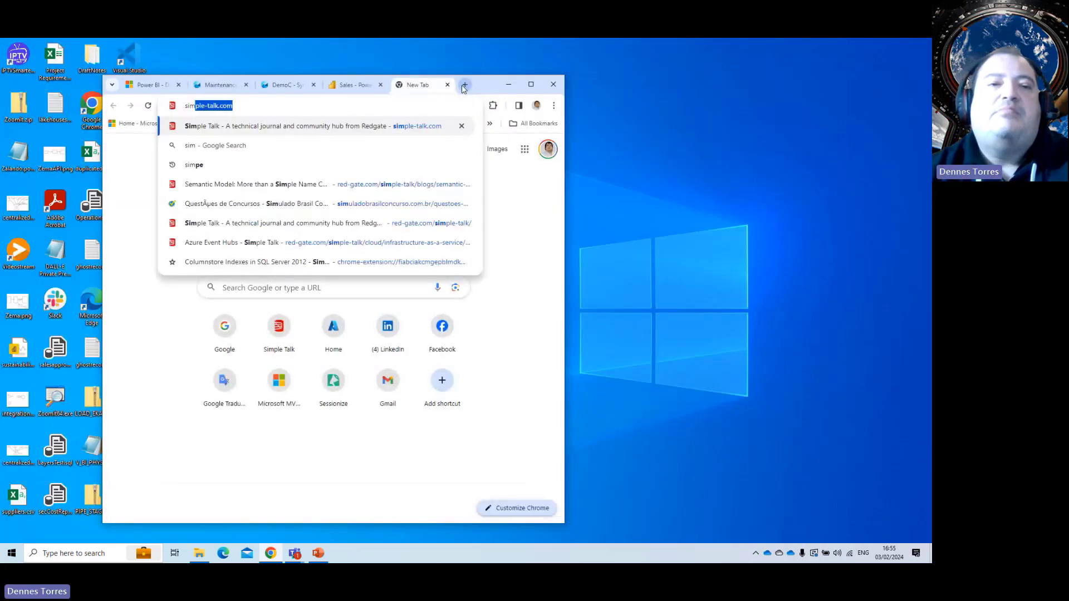
key(Return)
click(531, 84)
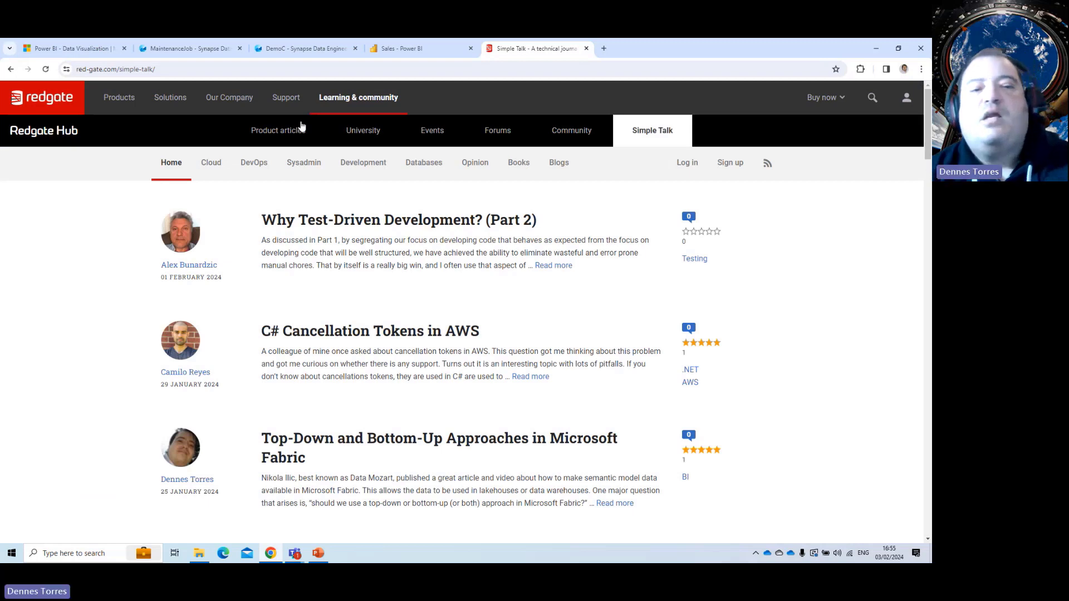
Step: Find "Using Spark Jobs for Multiple Lakehouse Maintenance in Microsoft Fabric" through the Top-Down and Bottom-Up article's author, open it, and select its web address
click(190, 482)
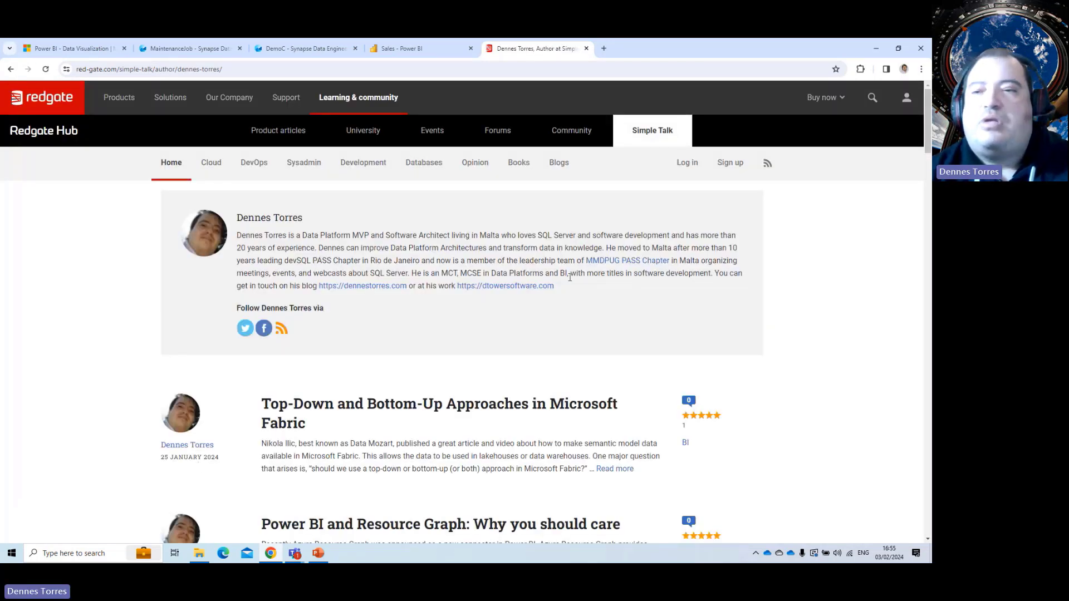
click(925, 174)
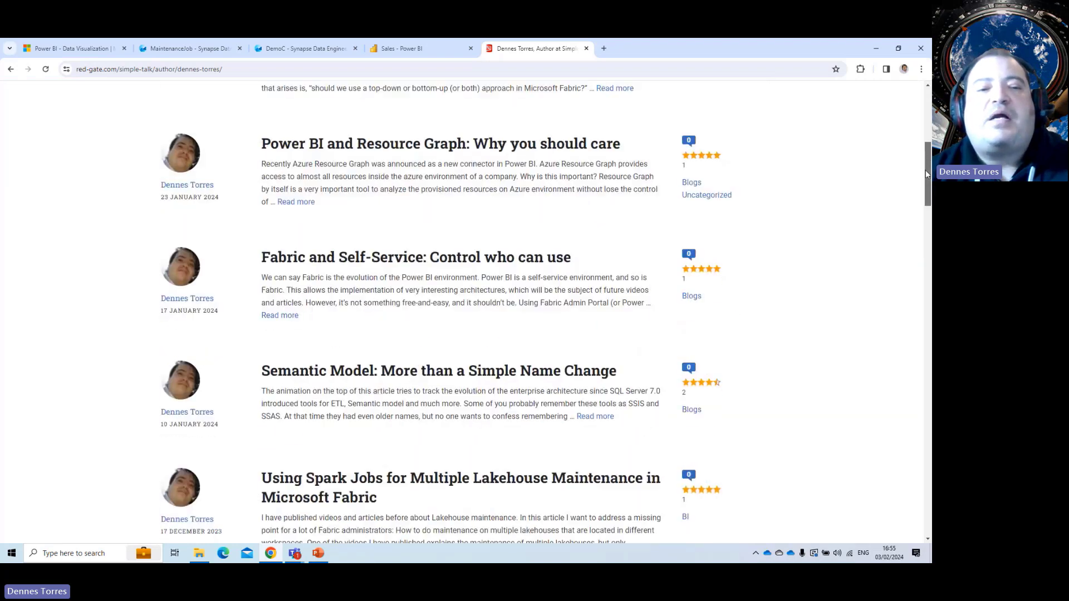
scroll(924, 181, down, 5)
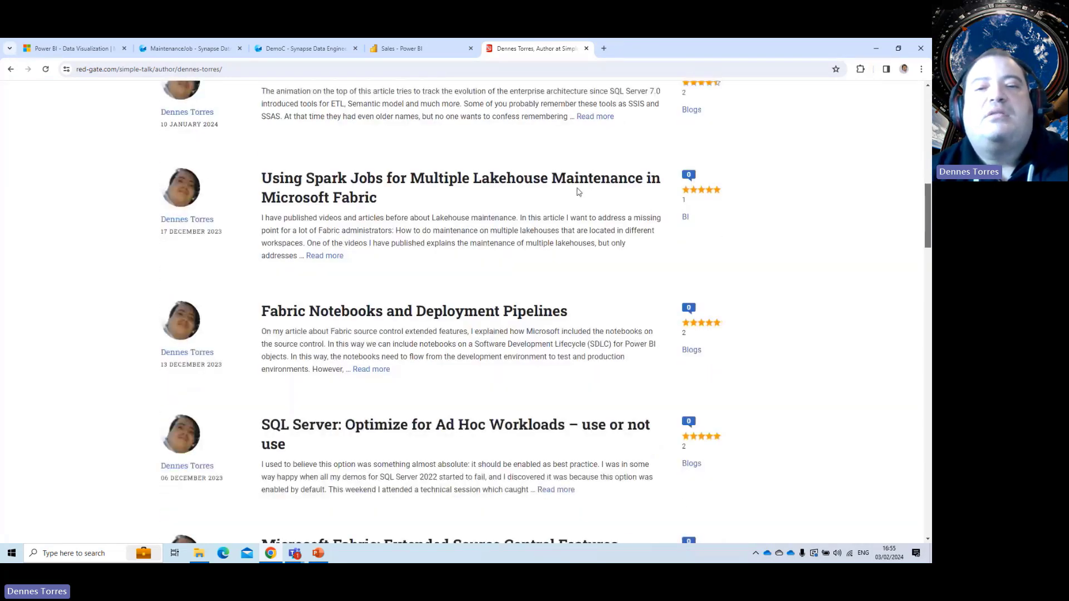
click(577, 184)
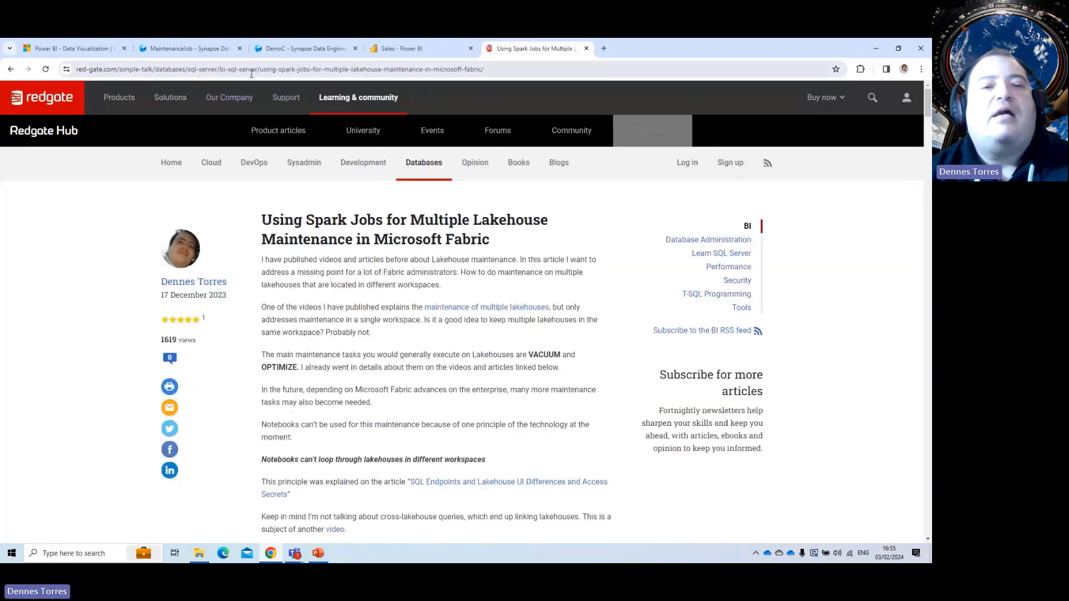
click(250, 70)
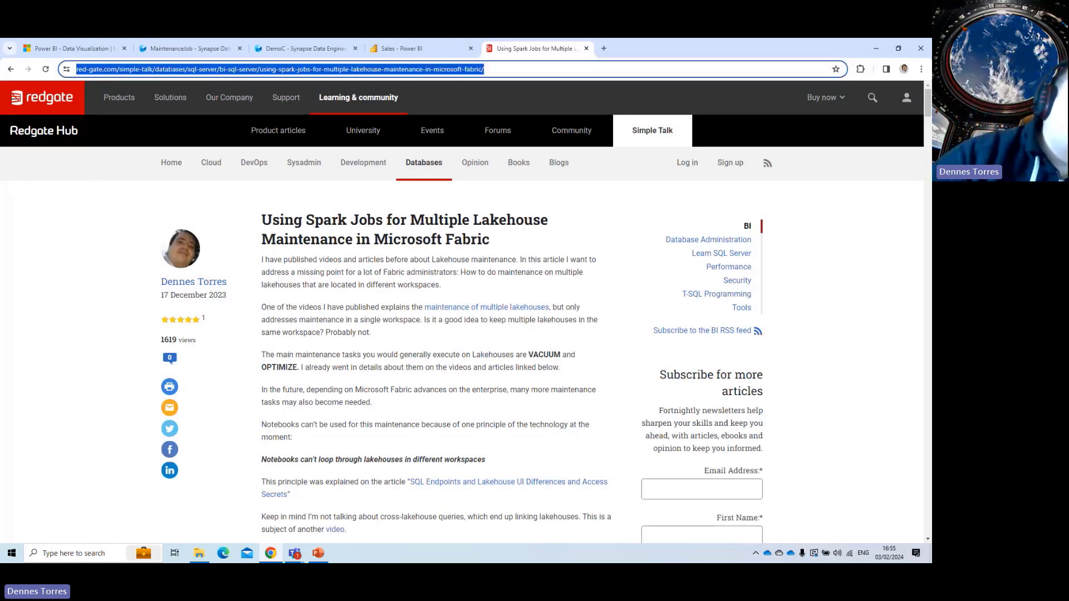
key(alt+Tab)
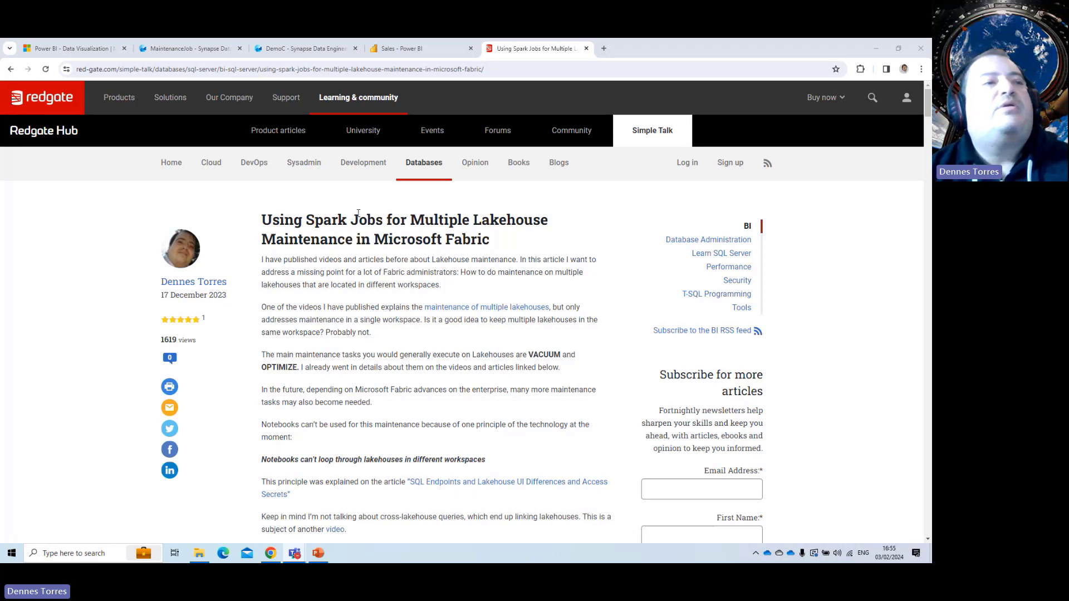
Step: Return to the DemoC notebook and check the cell's OPTIMIZE and VACUUM output for each table
click(313, 44)
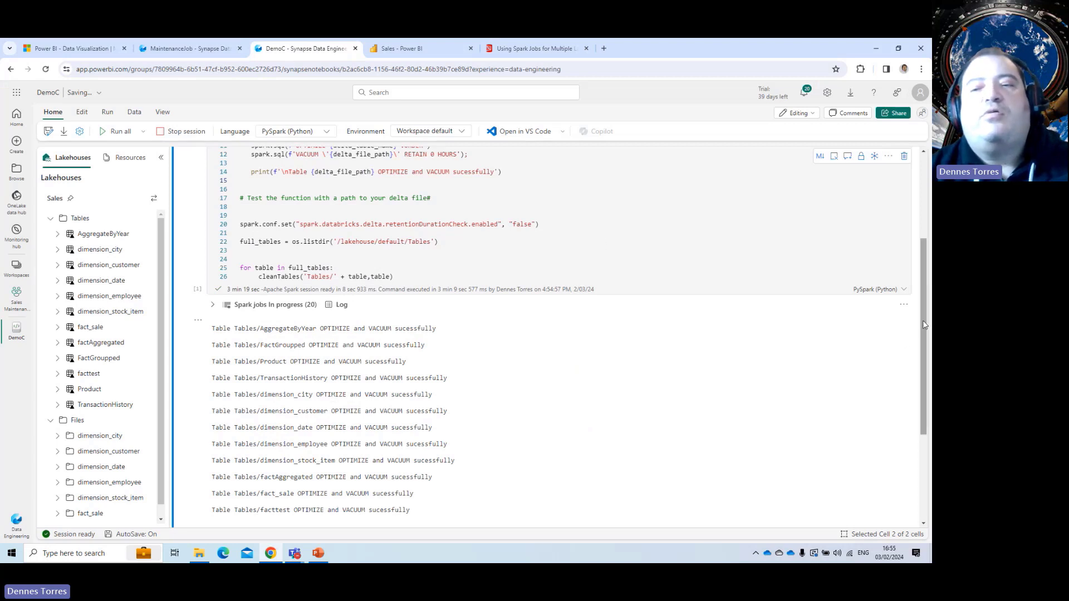
drag(920, 336, 918, 384)
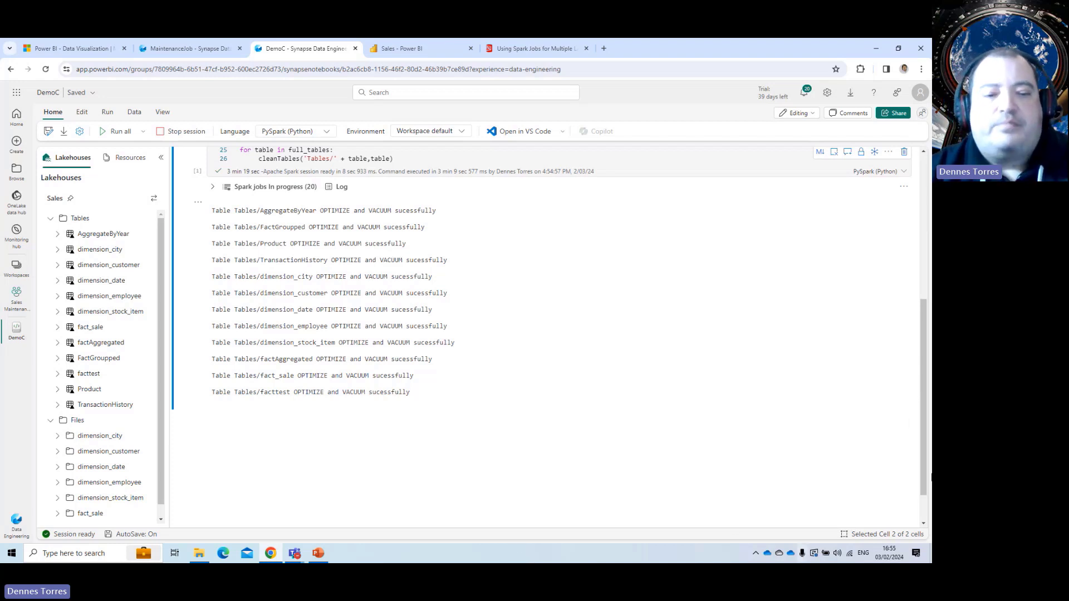
Step: Switch to PowerPoint and display the presentation's last slide with the speaker's contact details
click(318, 553)
scroll(147, 494, down, 15)
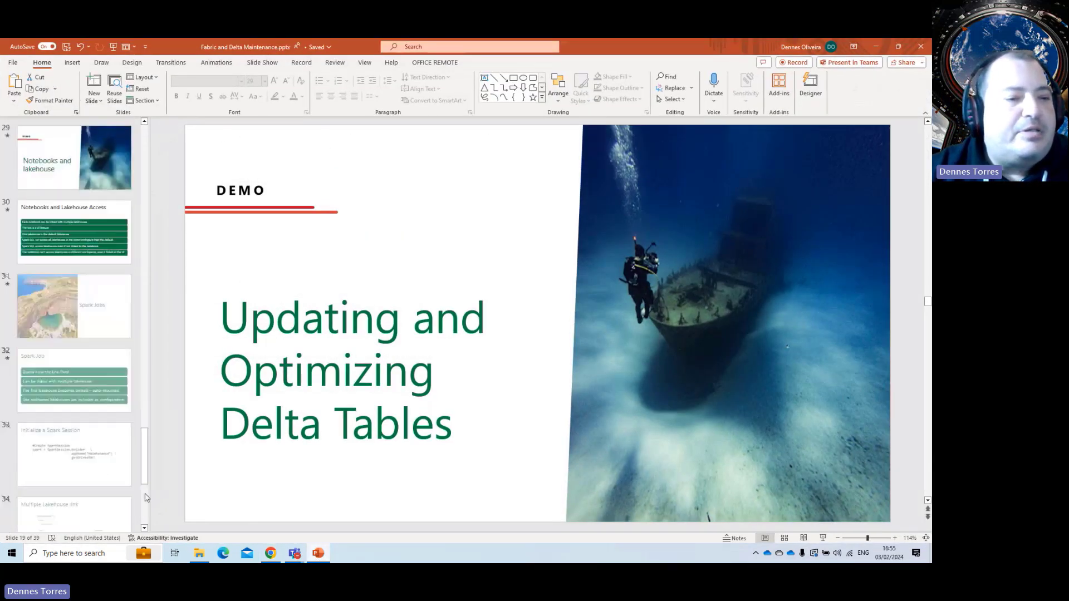
click(84, 483)
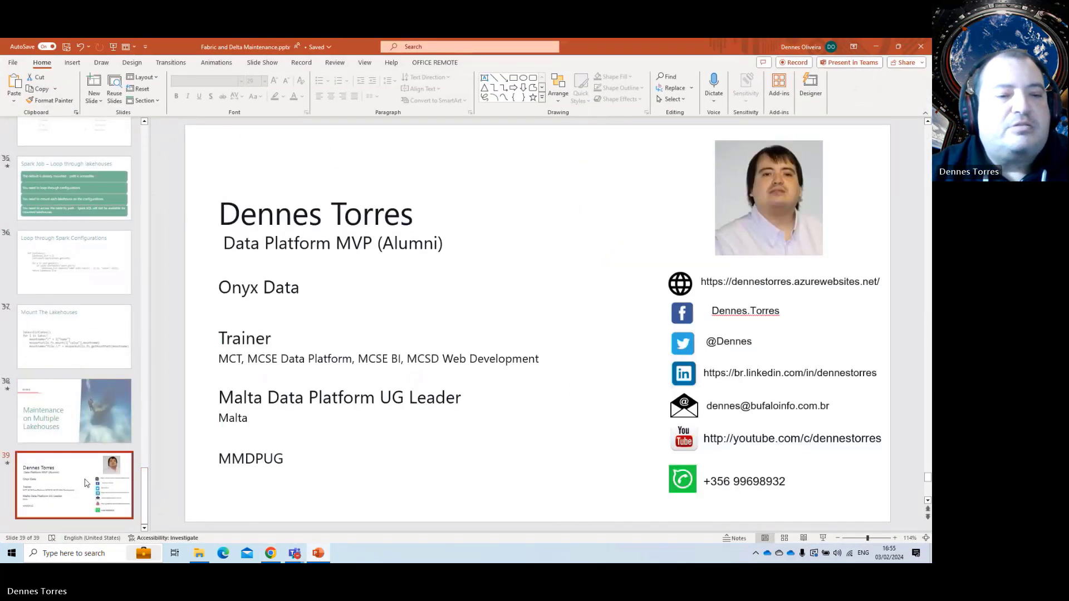
click(567, 460)
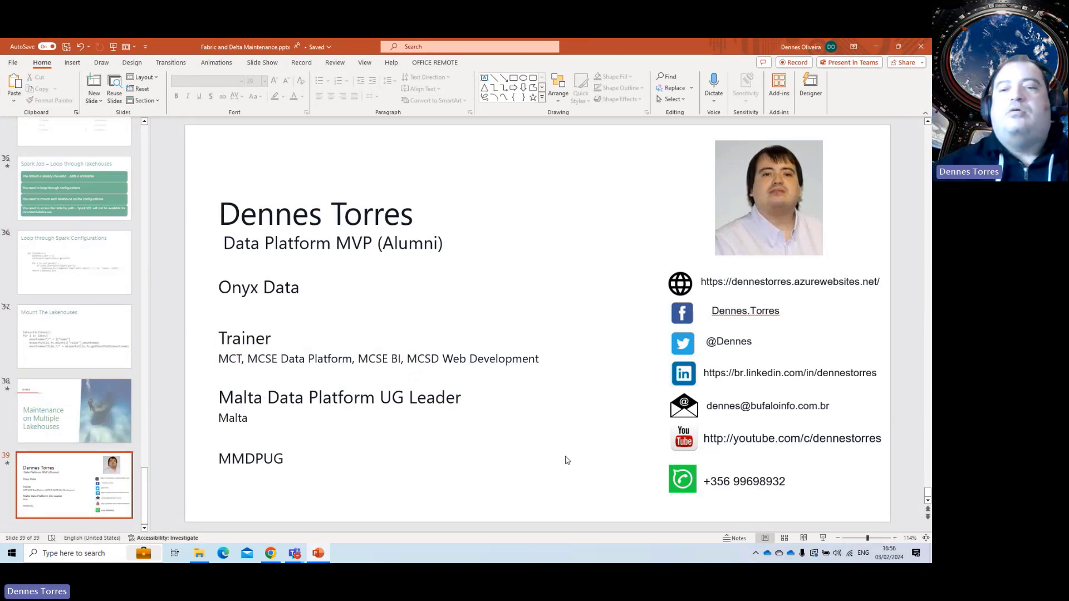